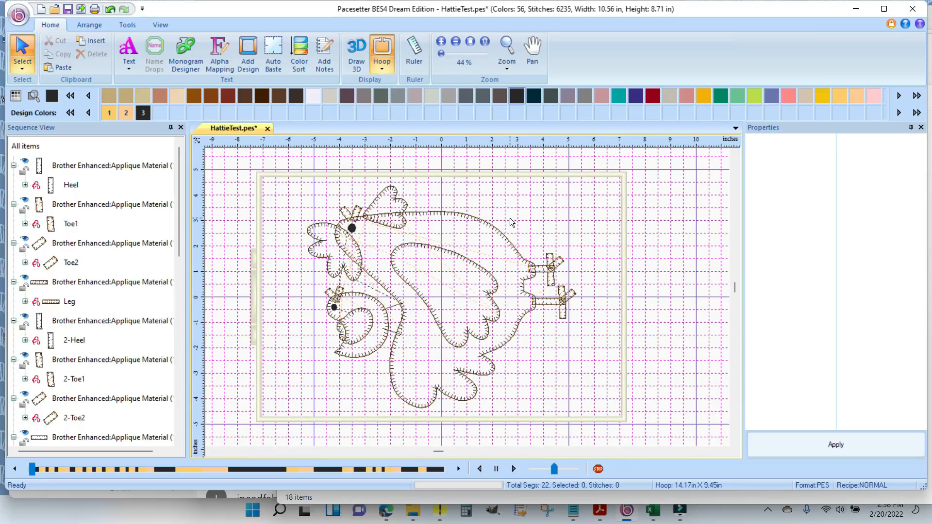
{"action": "key", "text": "ctrl+a"}
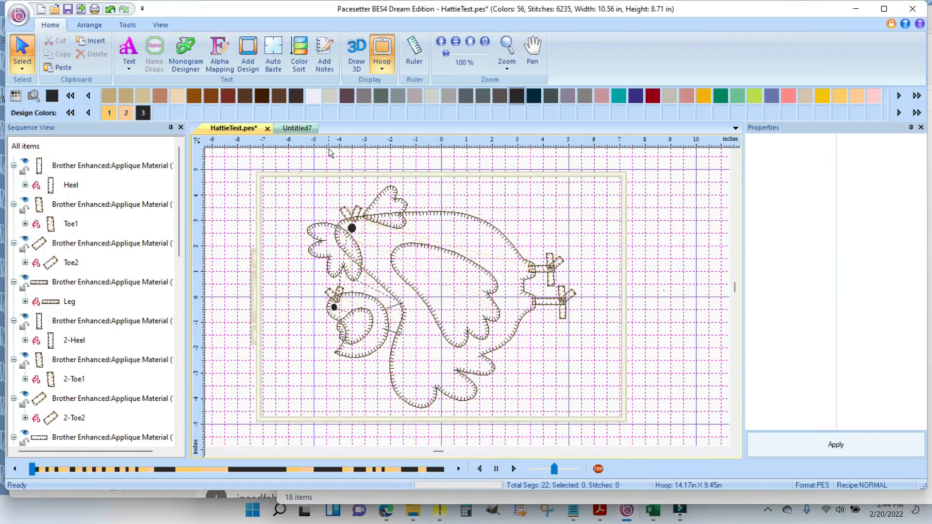
- Create a new blank design alongside the open HattieTest design
{"action": "left_click", "coordinate": [19, 16]}
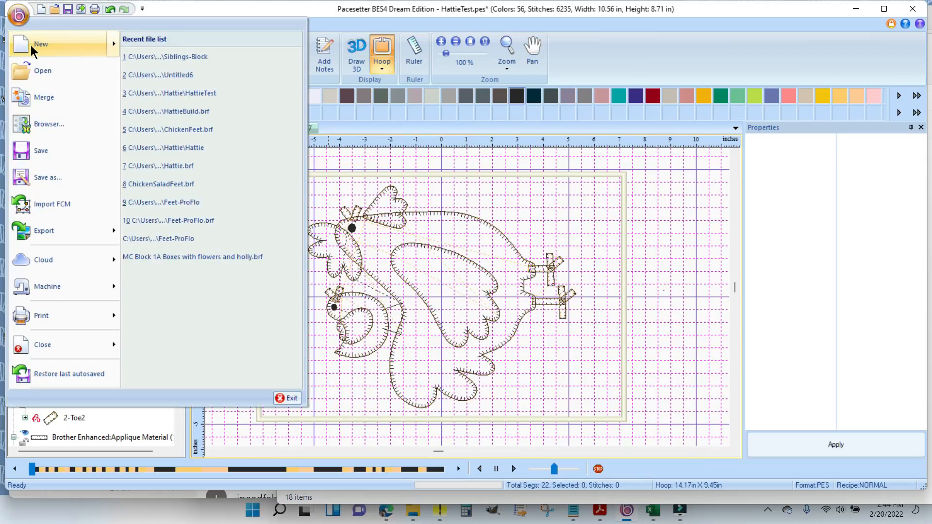
{"action": "mouse_move", "coordinate": [30, 45]}
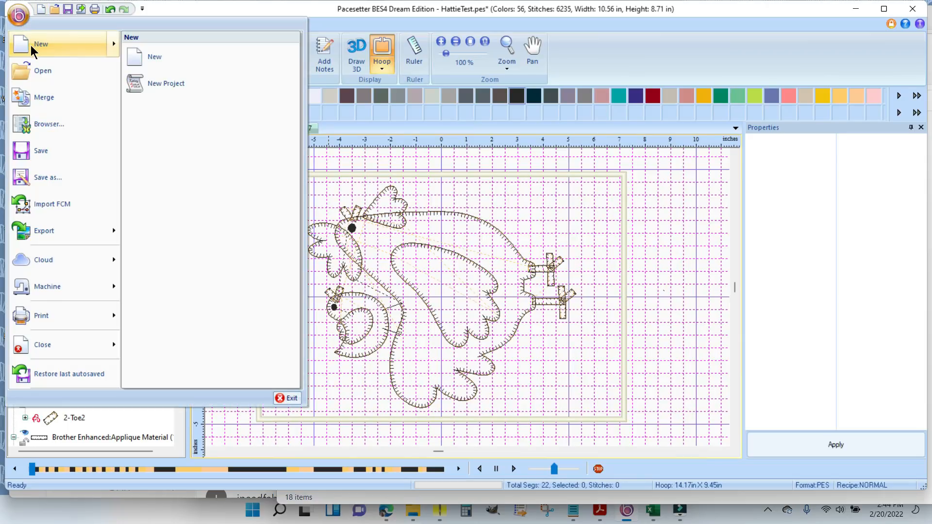
{"action": "left_click", "coordinate": [41, 9]}
{"action": "left_click", "coordinate": [41, 10]}
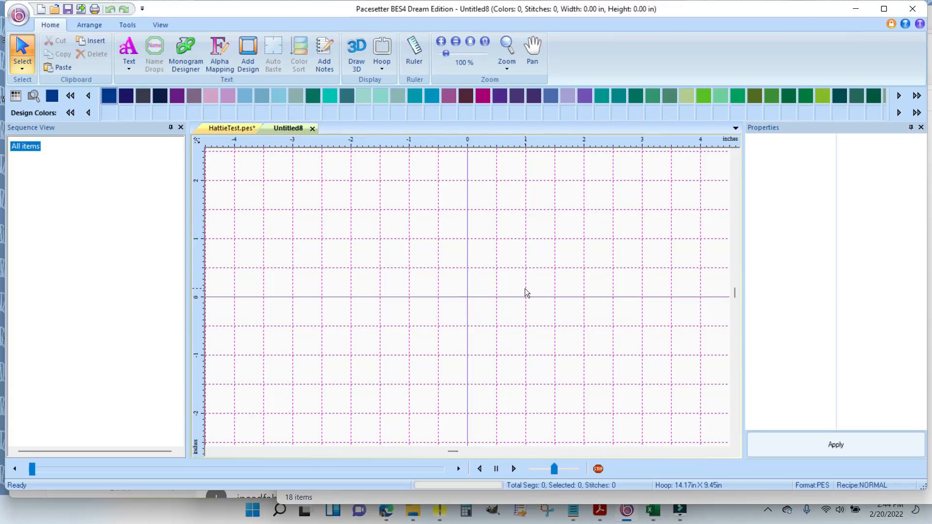
- Start an FCM import and browse to the Hattie folder inside ChickenSalad
{"action": "left_click", "coordinate": [17, 15]}
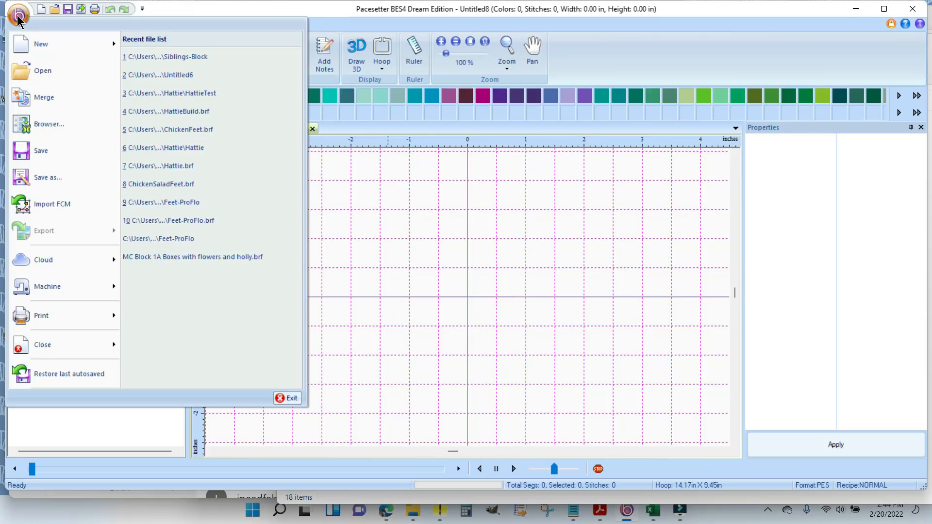
{"action": "left_click", "coordinate": [57, 212]}
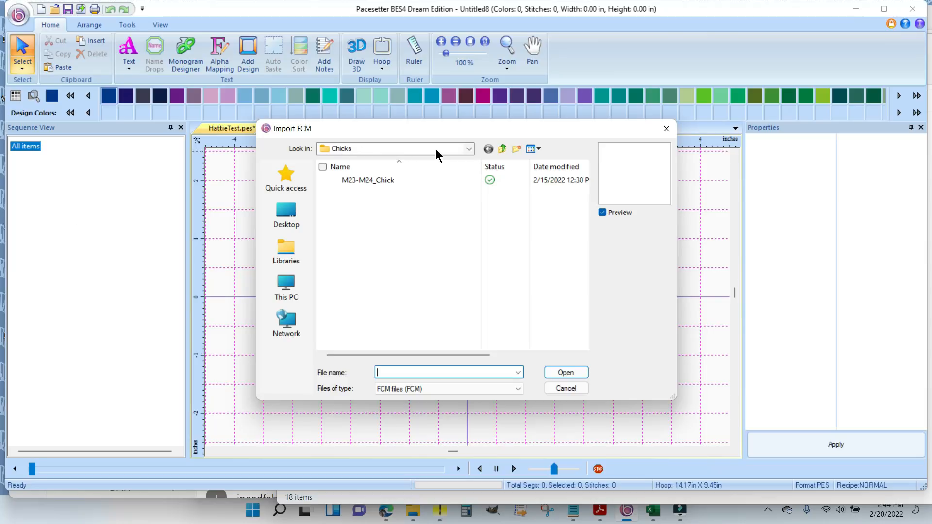
{"action": "left_click", "coordinate": [503, 149]}
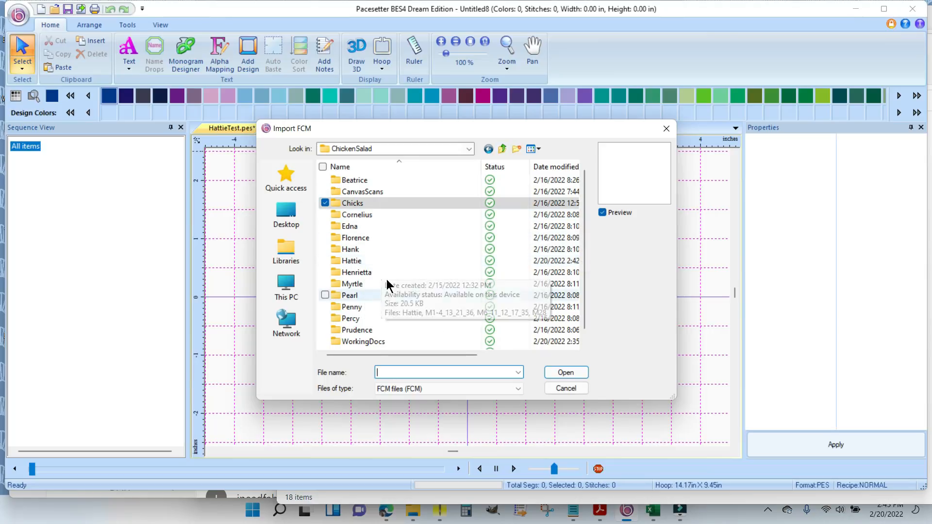
{"action": "left_click", "coordinate": [368, 260]}
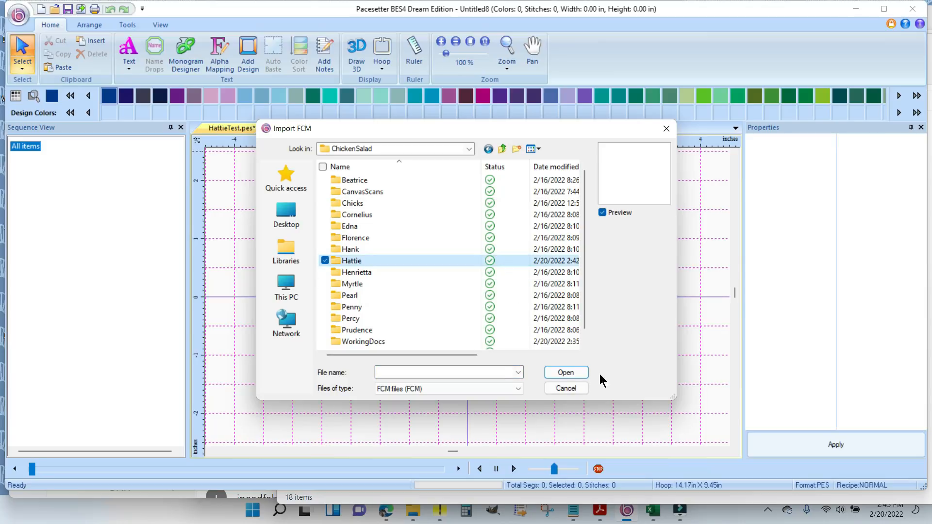
{"action": "left_click", "coordinate": [566, 373]}
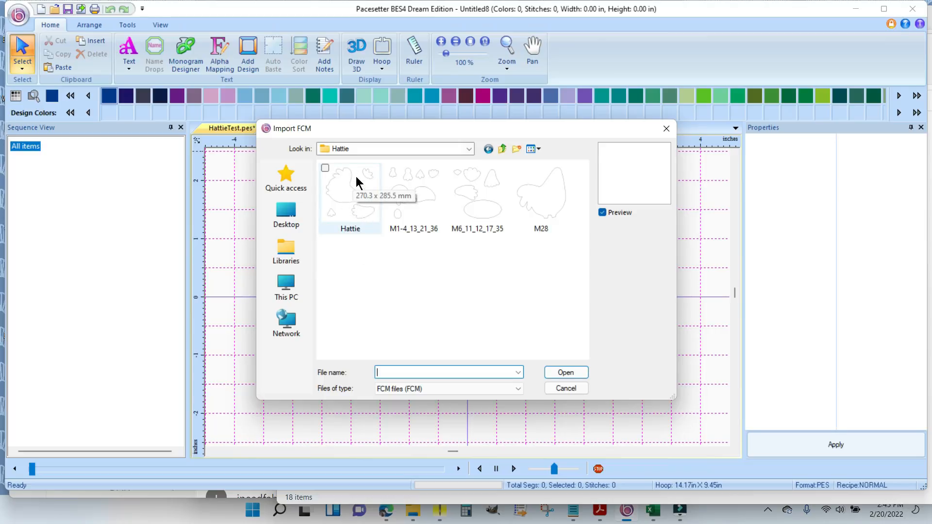
- Import the Hattie FCM file into the new design, with the folder's files displayed as large icons
{"action": "left_click", "coordinate": [342, 195]}
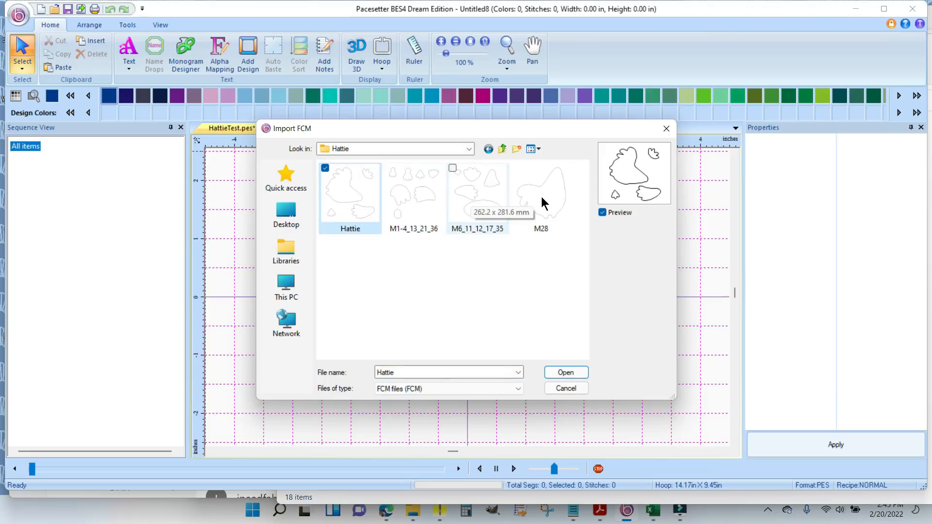
{"action": "left_click", "coordinate": [539, 151]}
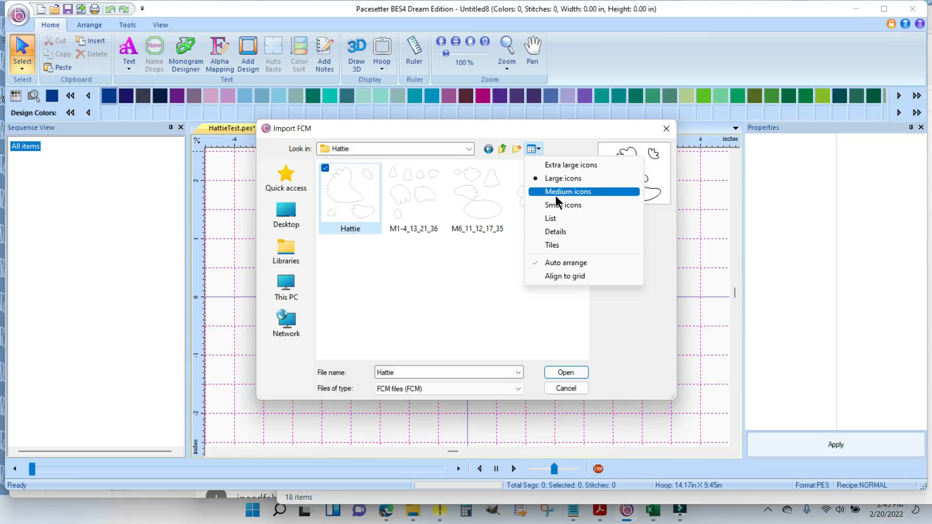
{"action": "left_click", "coordinate": [558, 219]}
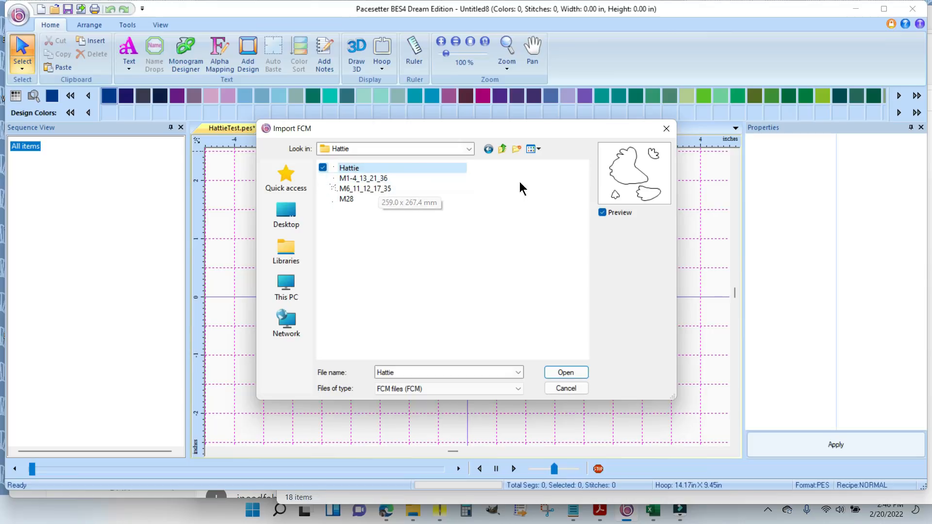
{"action": "left_click", "coordinate": [539, 150]}
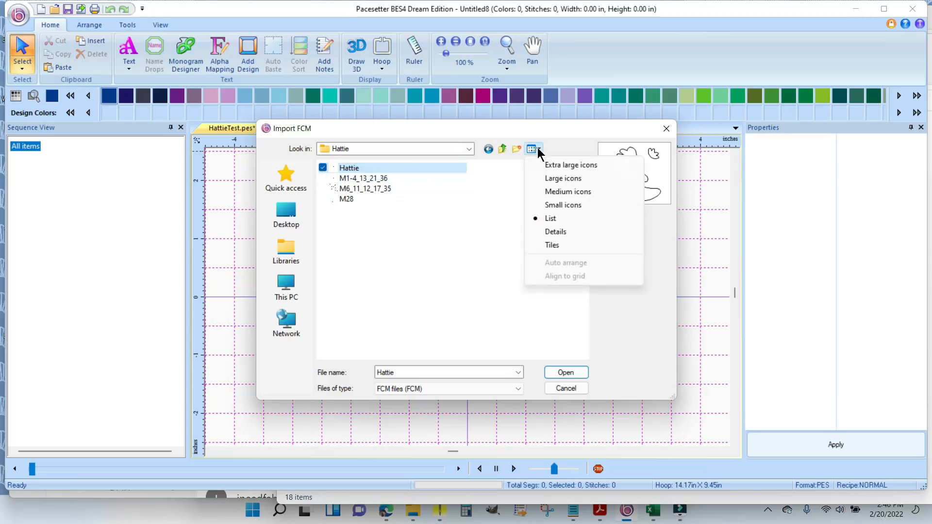
{"action": "left_click", "coordinate": [549, 177]}
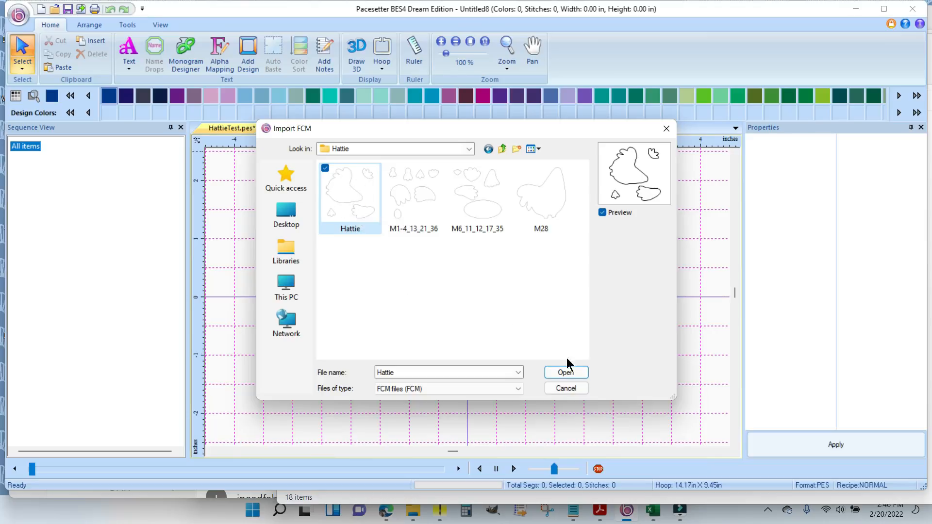
{"action": "left_click", "coordinate": [568, 374]}
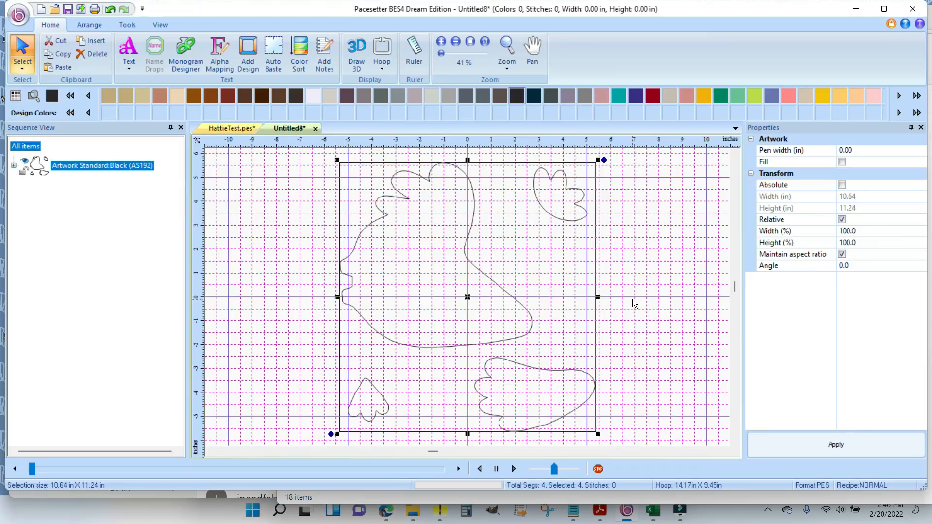
- Create another blank design and import the FCM file M1-4_13_21_36 from the Hattie folder
{"action": "left_click", "coordinate": [40, 12]}
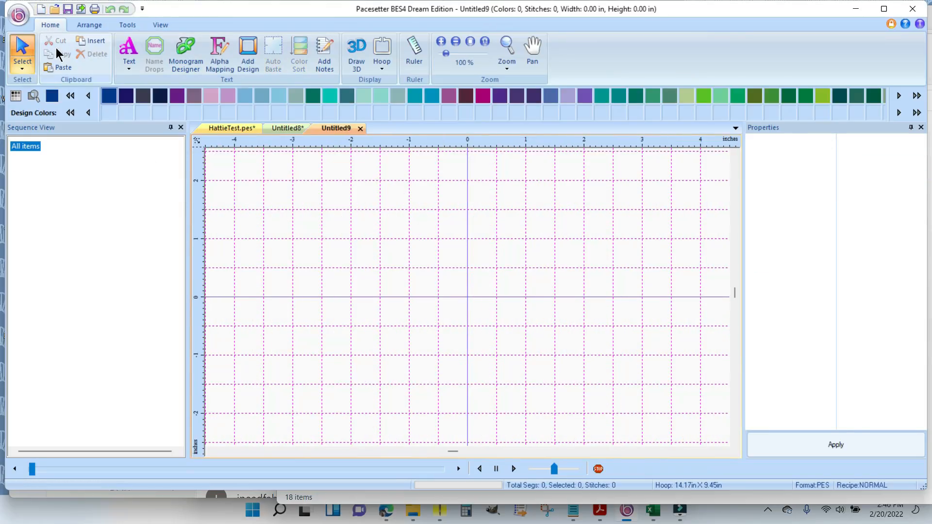
{"action": "left_click", "coordinate": [17, 16]}
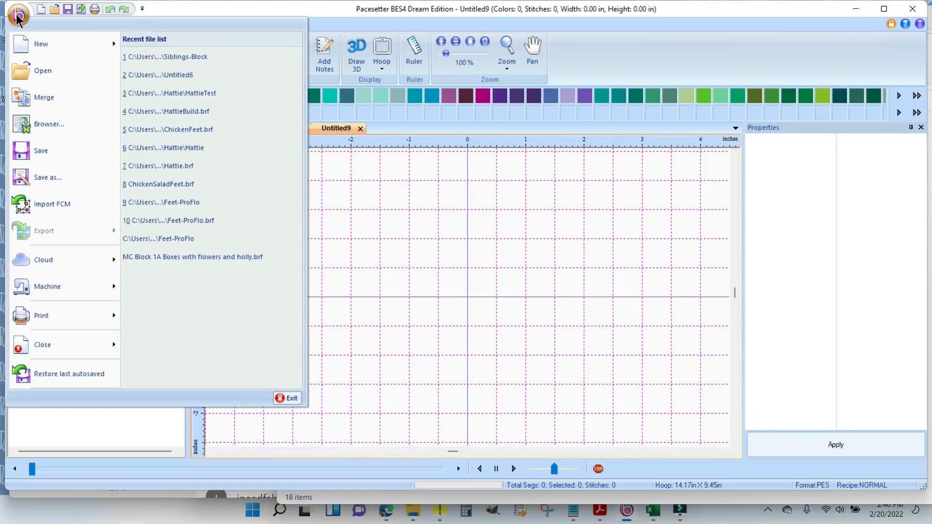
{"action": "left_click", "coordinate": [50, 208]}
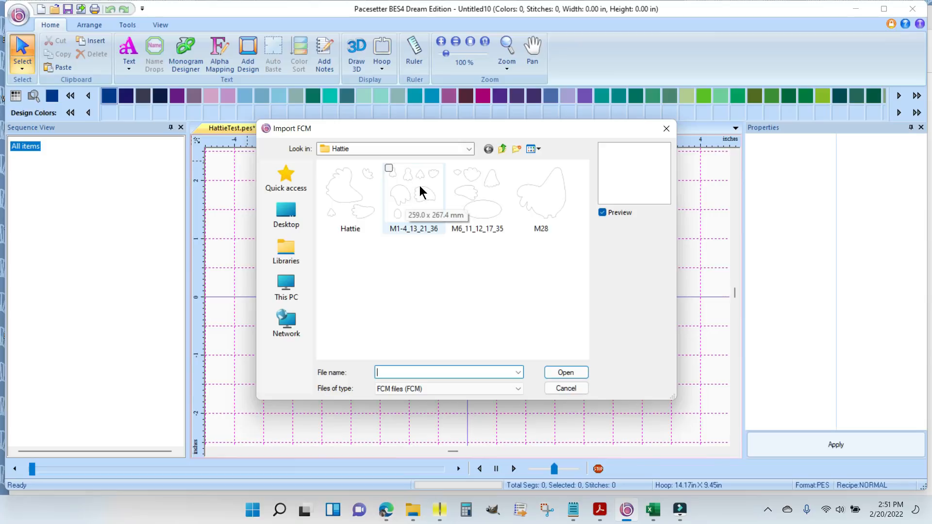
{"action": "left_click", "coordinate": [413, 180]}
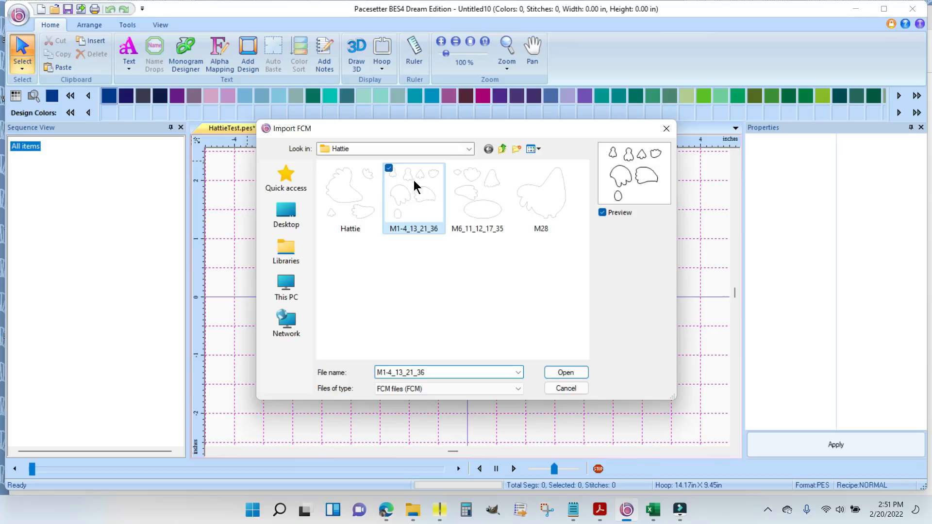
{"action": "left_click", "coordinate": [566, 378]}
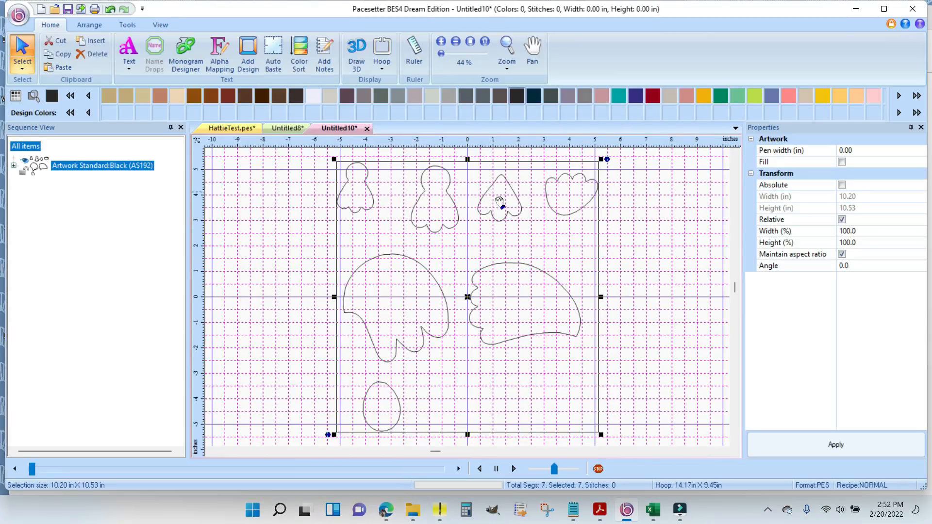
- Move the small pointed three-lobed shape to the grid's lower-right corner and delete the other six imported shapes
{"action": "left_click", "coordinate": [622, 230]}
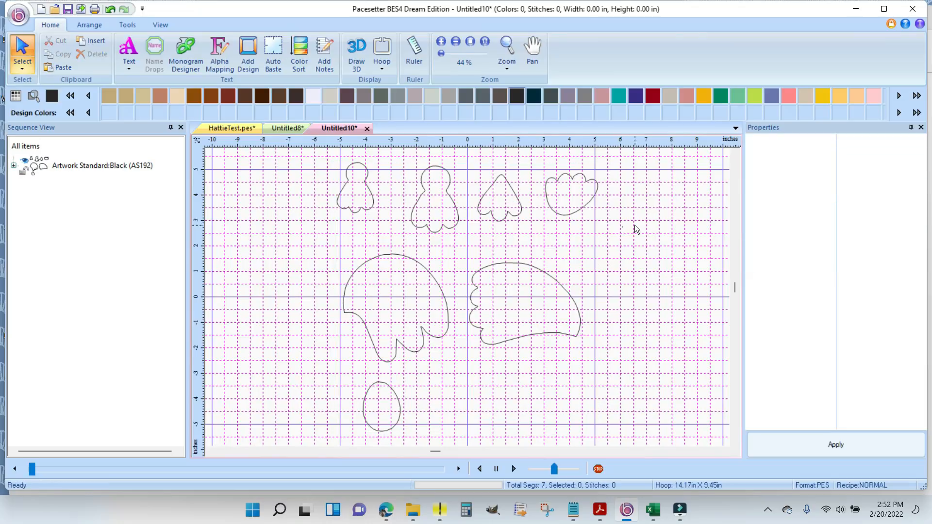
{"action": "left_click_drag", "start_coordinate": [505, 207], "coordinate": [697, 415]}
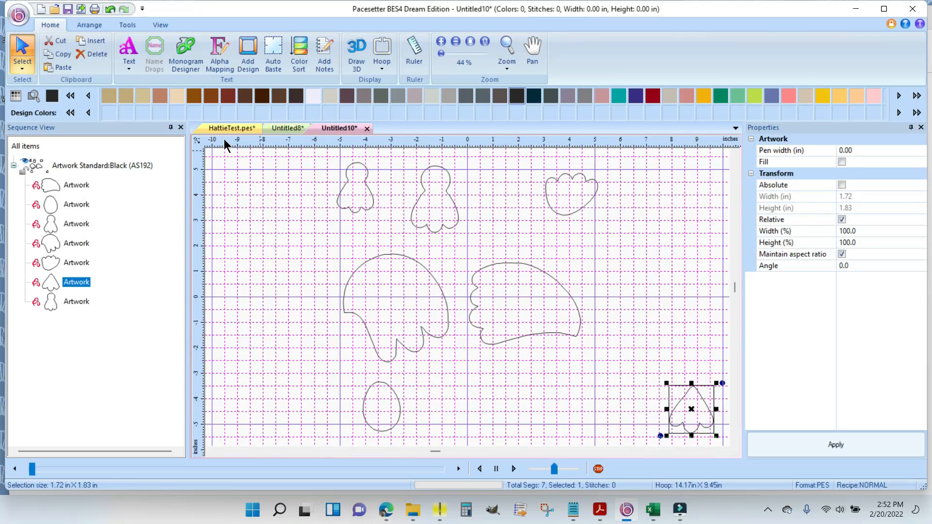
{"action": "left_click_drag", "start_coordinate": [296, 153], "coordinate": [621, 452]}
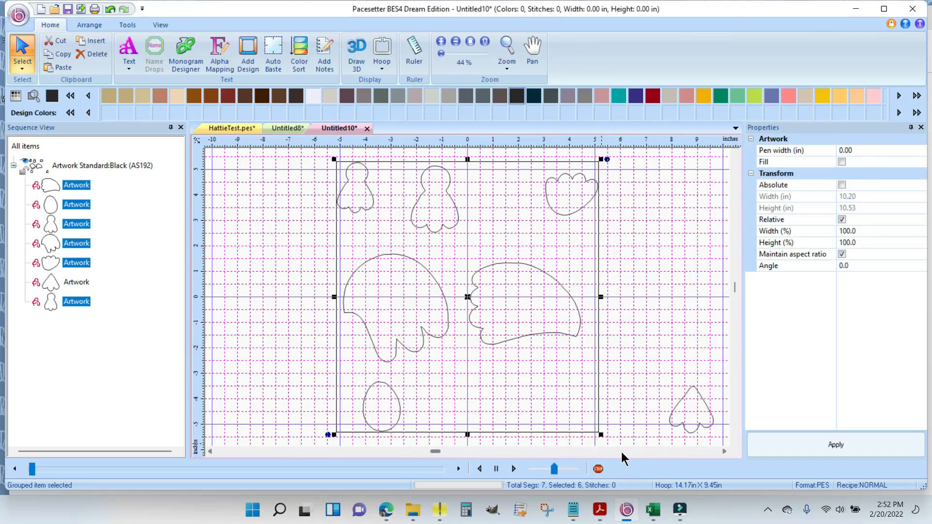
{"action": "key", "text": "Delete"}
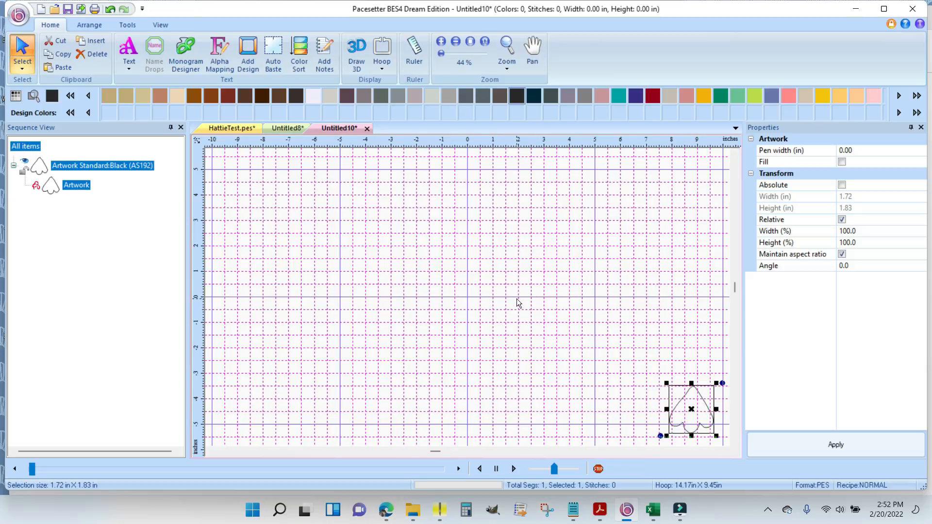
- Import the FCM file M6_11_12_17_35 into the same design
{"action": "left_click", "coordinate": [18, 16]}
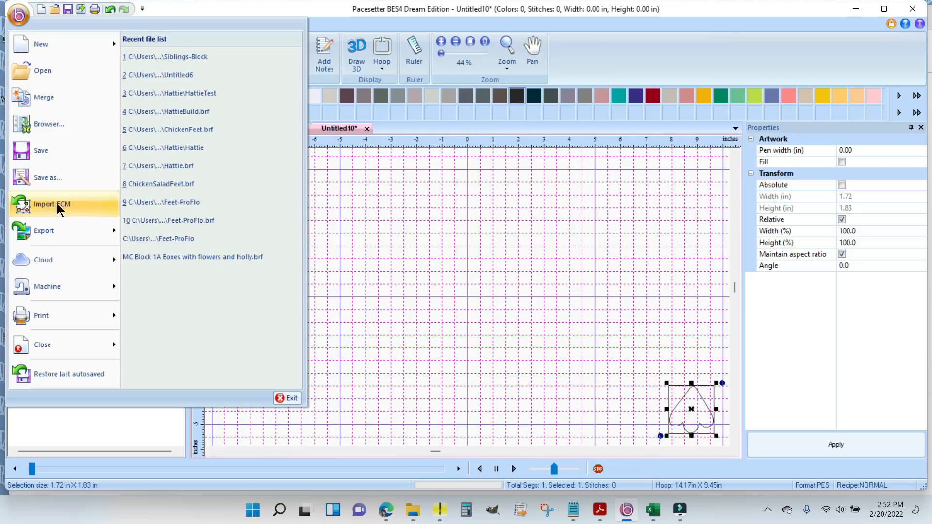
{"action": "left_click", "coordinate": [53, 207]}
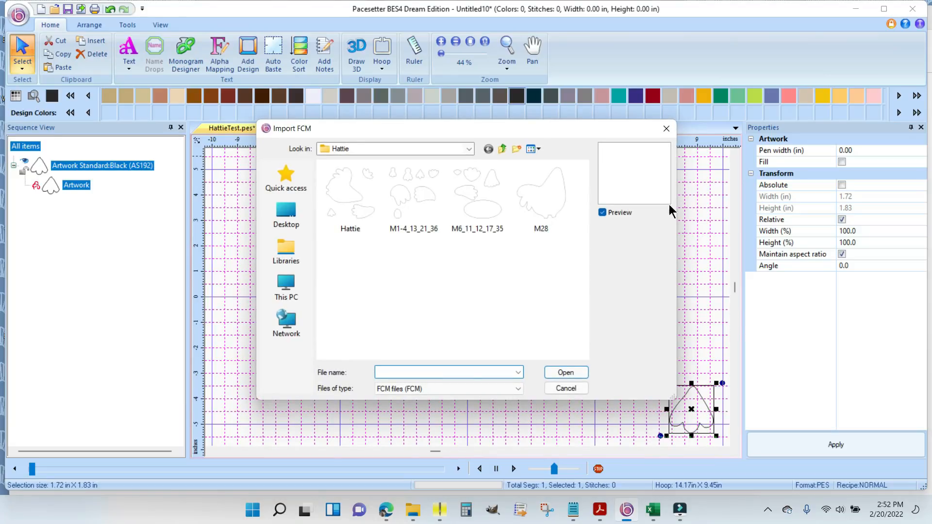
{"action": "left_click", "coordinate": [485, 193]}
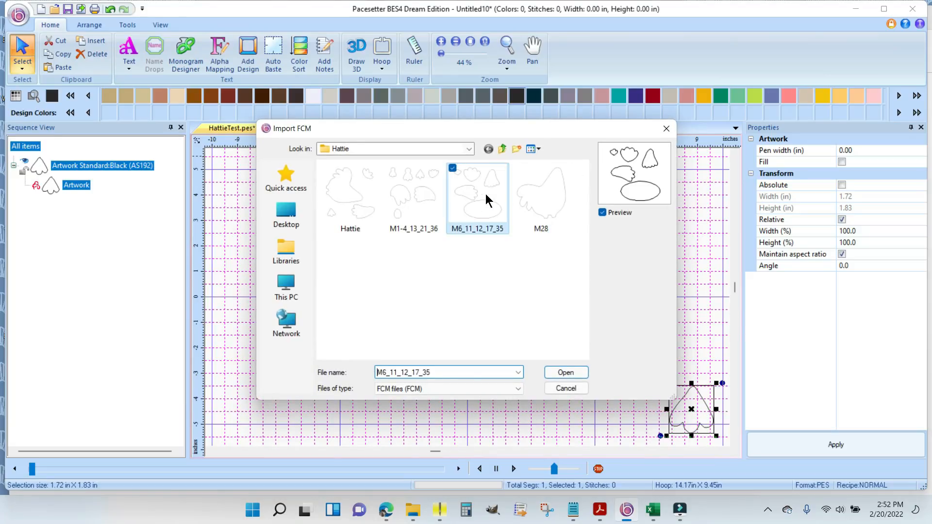
{"action": "left_click", "coordinate": [573, 372]}
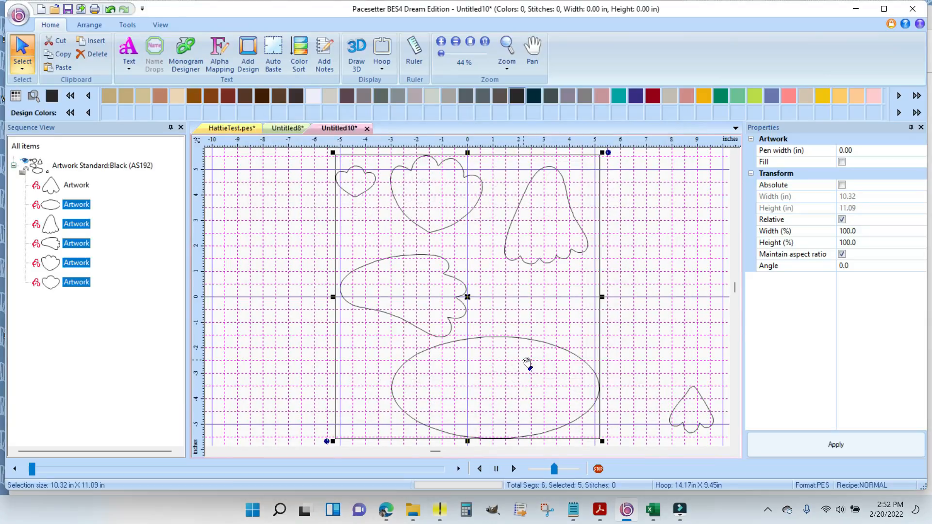
- Move the scalloped wing shape to the right side of the grid, above the small three-lobed piece
{"action": "left_click", "coordinate": [294, 329]}
{"action": "left_click", "coordinate": [424, 290]}
{"action": "left_click_drag", "start_coordinate": [410, 298], "coordinate": [653, 312]}
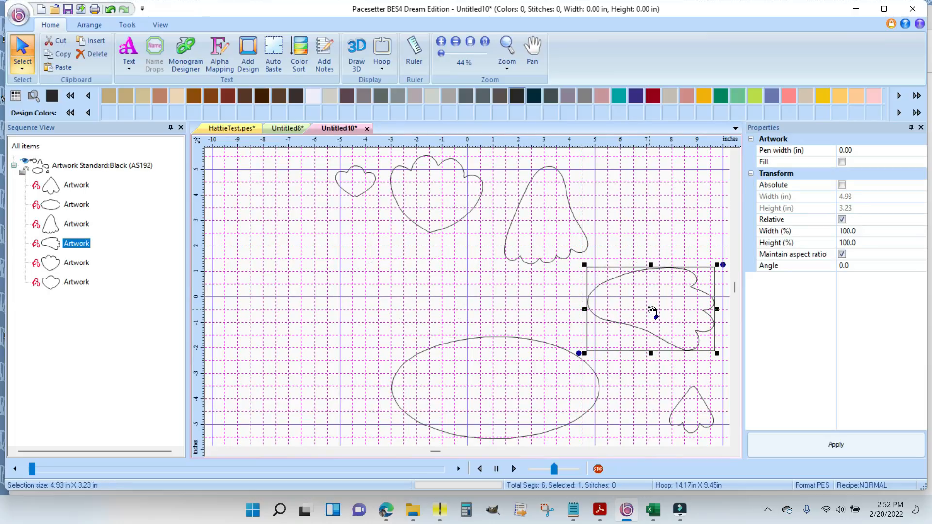
- Gather the ellipse and the tall scalloped shape beside the two heart-like shapes and delete all four
{"action": "left_click", "coordinate": [522, 352]}
{"action": "left_click_drag", "start_coordinate": [498, 389], "coordinate": [402, 291]}
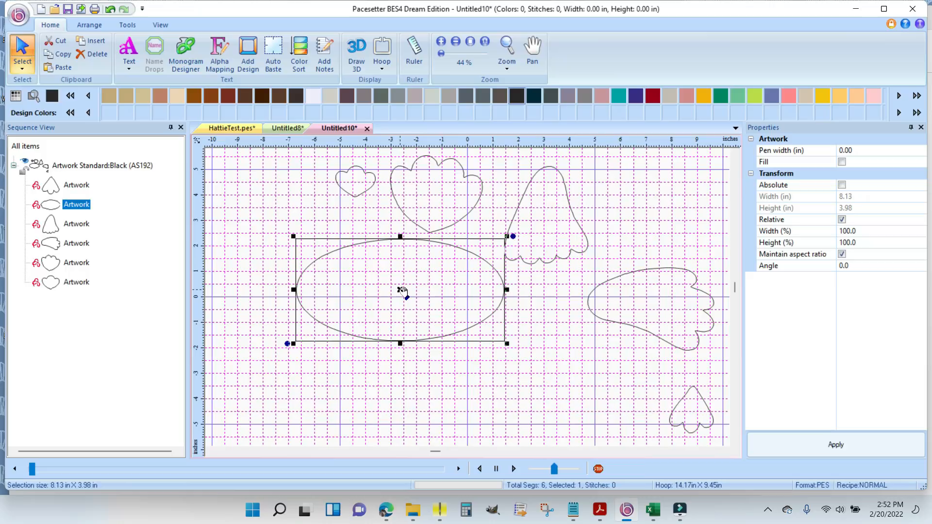
{"action": "left_click", "coordinate": [549, 225]}
{"action": "left_click_drag", "start_coordinate": [545, 215], "coordinate": [414, 256]}
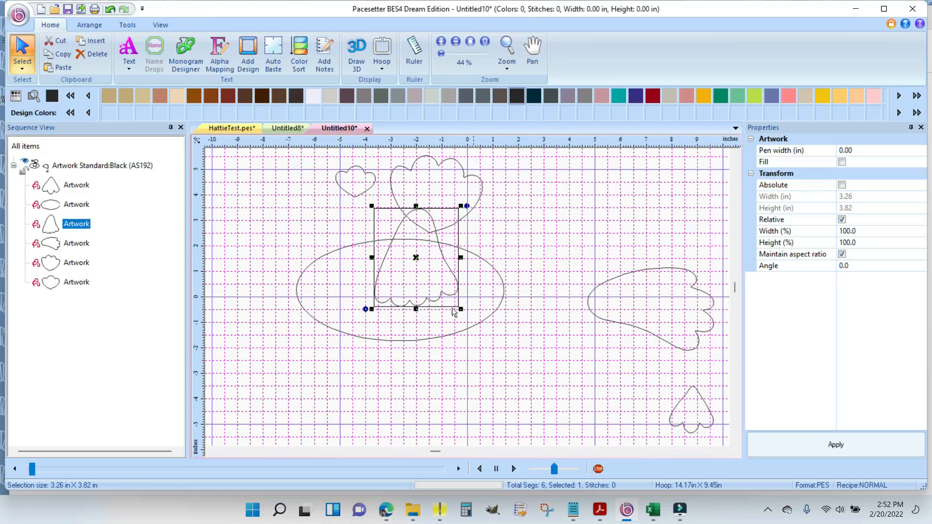
{"action": "left_click_drag", "start_coordinate": [270, 154], "coordinate": [538, 397]}
{"action": "key", "text": "Delete"}
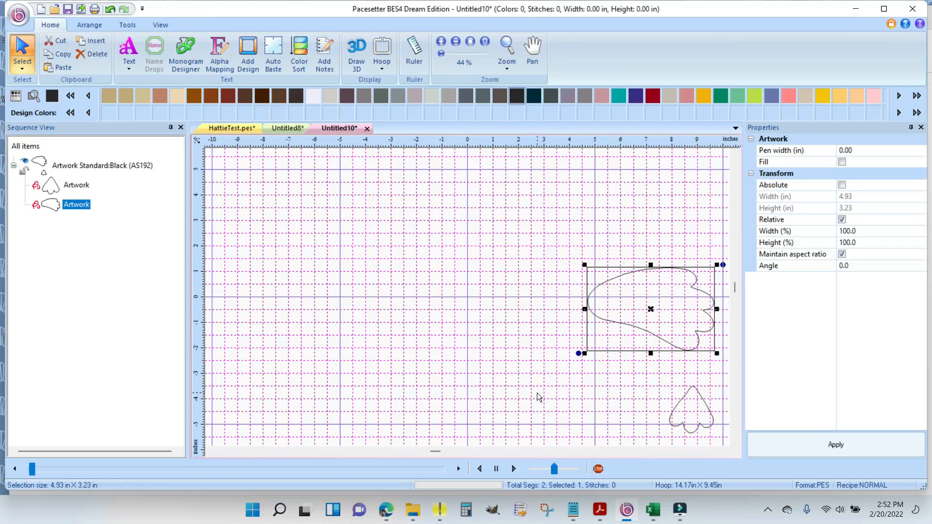
- Import the hen body outline from the FCM file M28 into the same design
{"action": "left_click", "coordinate": [18, 18]}
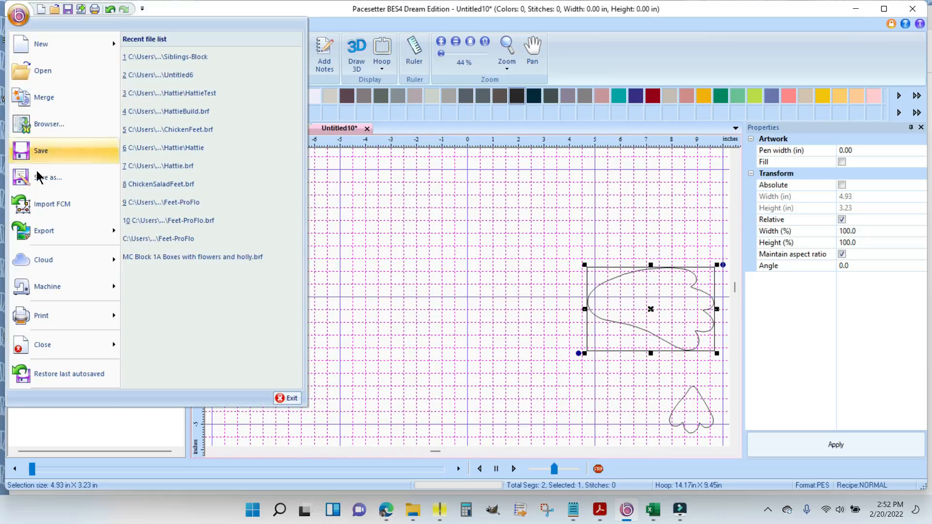
{"action": "left_click", "coordinate": [51, 202]}
{"action": "left_click", "coordinate": [549, 193]}
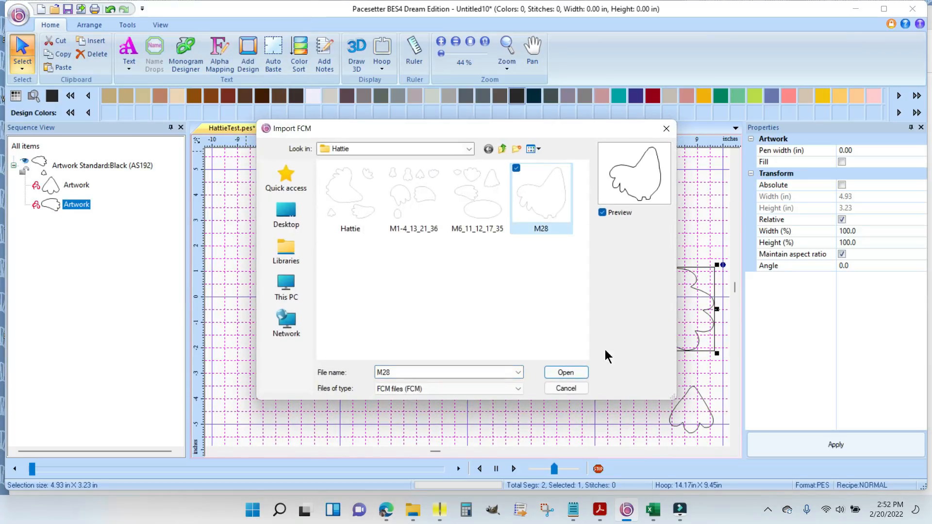
{"action": "left_click", "coordinate": [566, 372]}
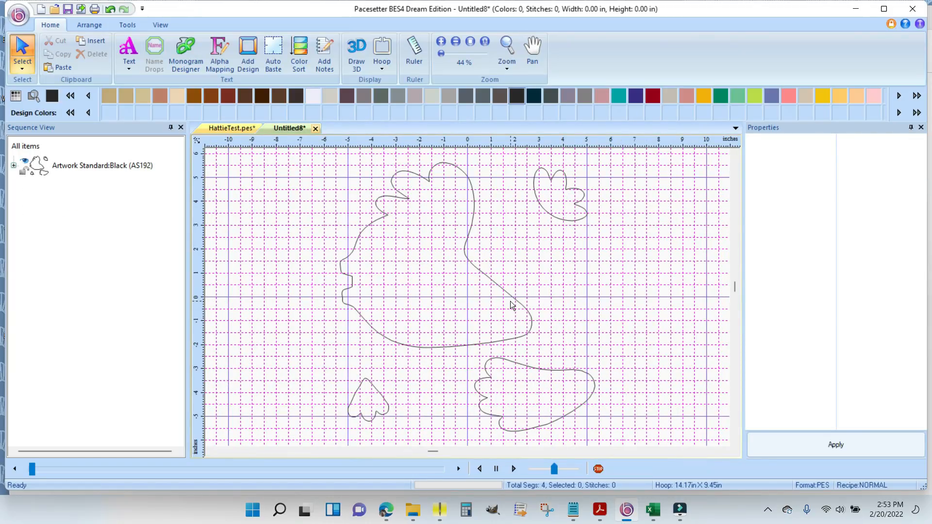
- Expand the design's artwork group to list its pieces and open ChickenFeet.brf from the ChickenSalad folder
{"action": "left_click", "coordinate": [13, 165]}
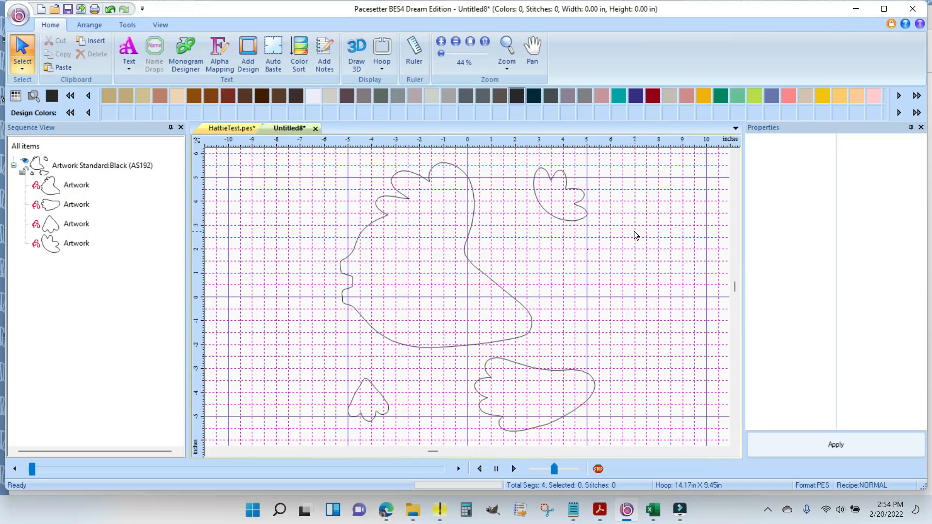
{"action": "left_click", "coordinate": [55, 10]}
{"action": "scroll", "coordinate": [433, 192], "scroll_direction": "down", "scroll_amount": 1}
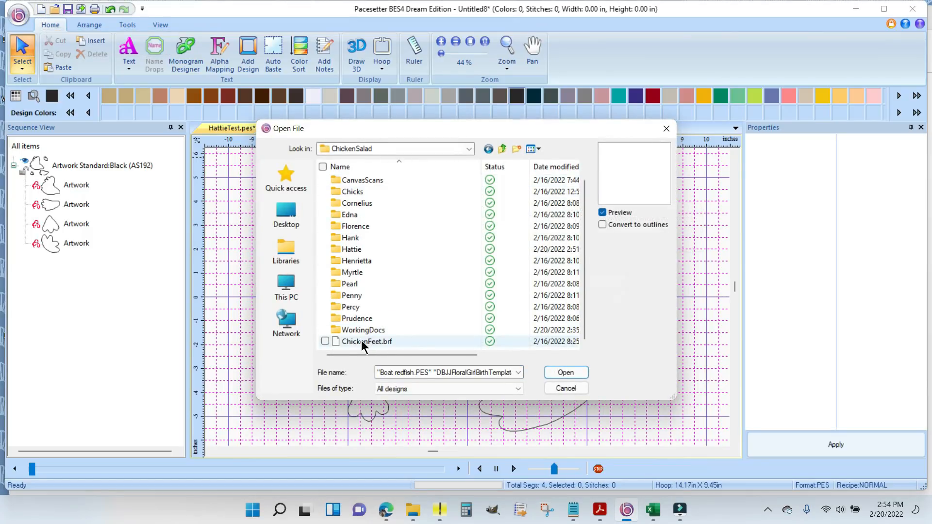
{"action": "left_click", "coordinate": [406, 341]}
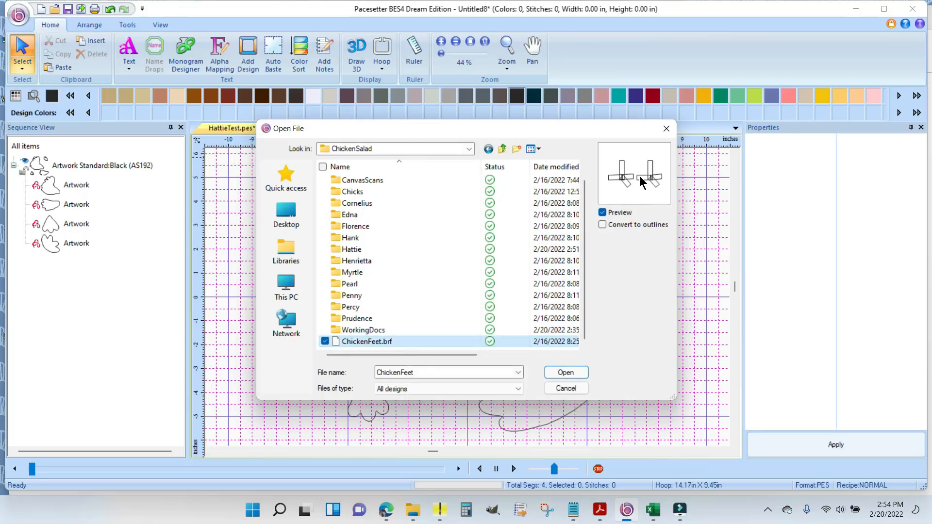
{"action": "left_click", "coordinate": [566, 372]}
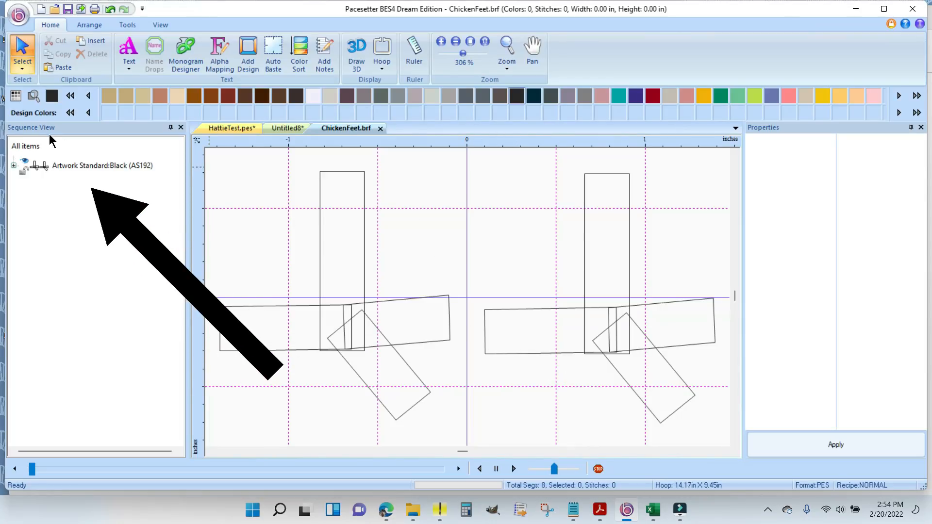
- Copy the whole chicken feet artwork from ChickenFeet.brf and paste it into the Untitled8 design
{"action": "left_click", "coordinate": [82, 165]}
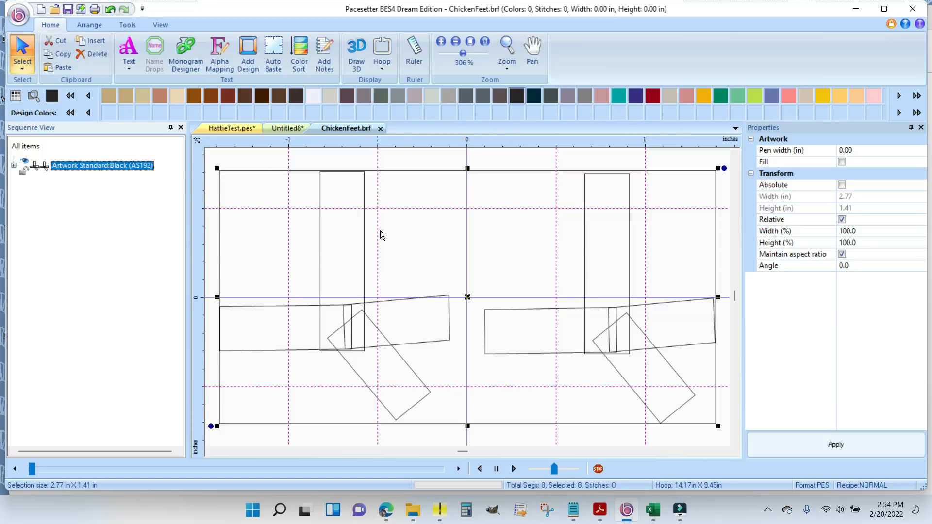
{"action": "right_click", "coordinate": [494, 220]}
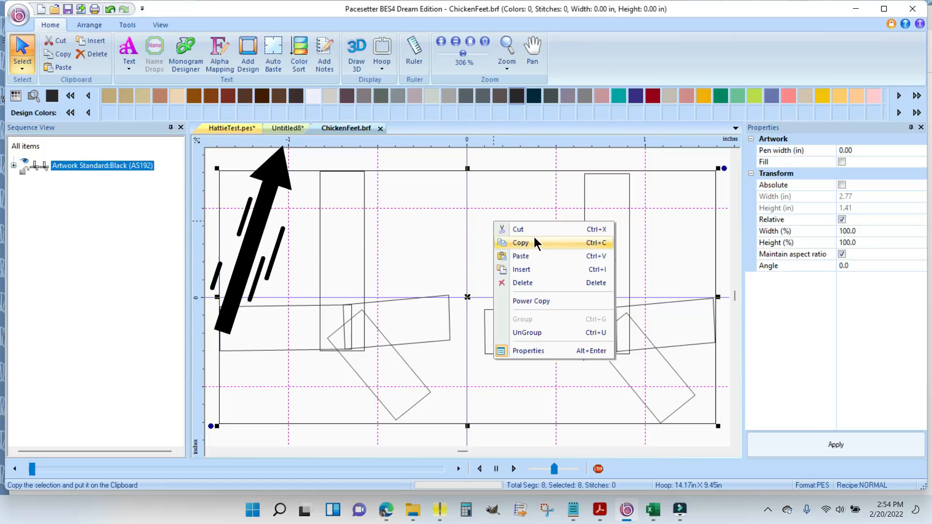
{"action": "left_click", "coordinate": [531, 243]}
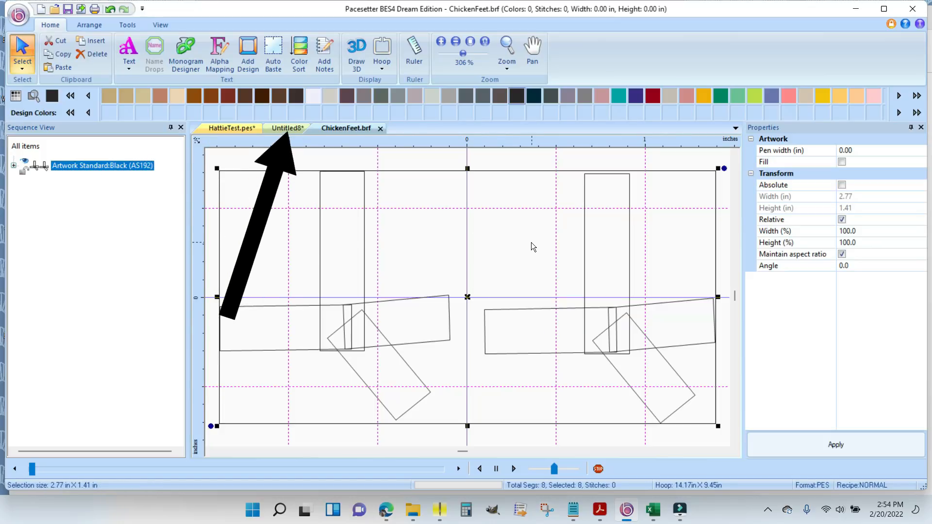
{"action": "left_click", "coordinate": [289, 129]}
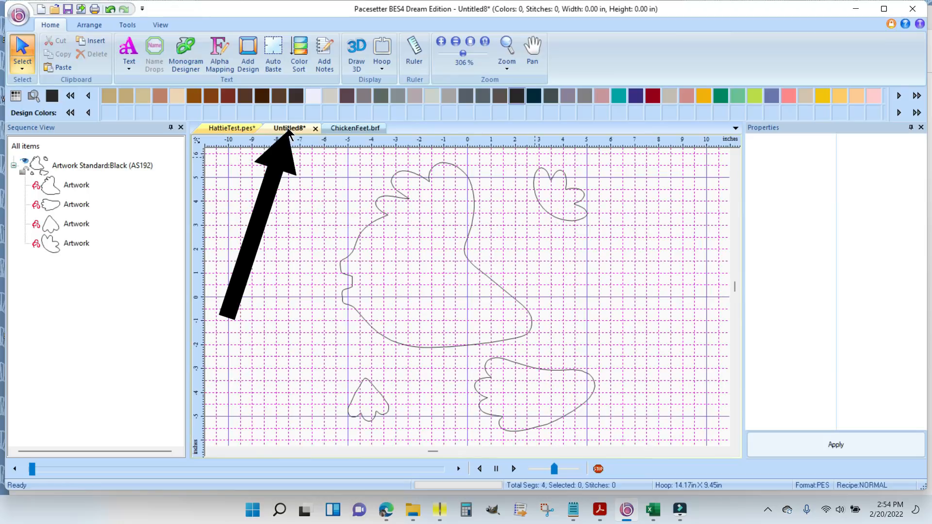
{"action": "right_click", "coordinate": [301, 221]}
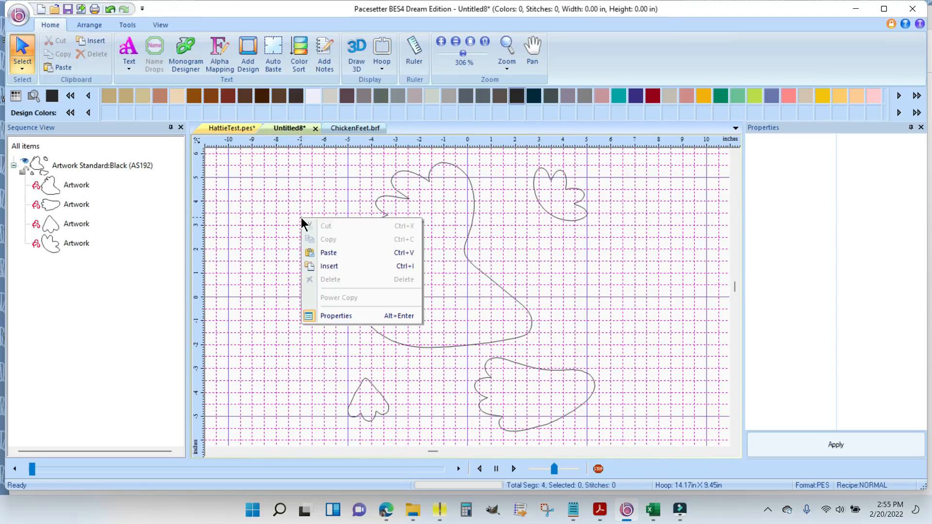
{"action": "left_click", "coordinate": [340, 252]}
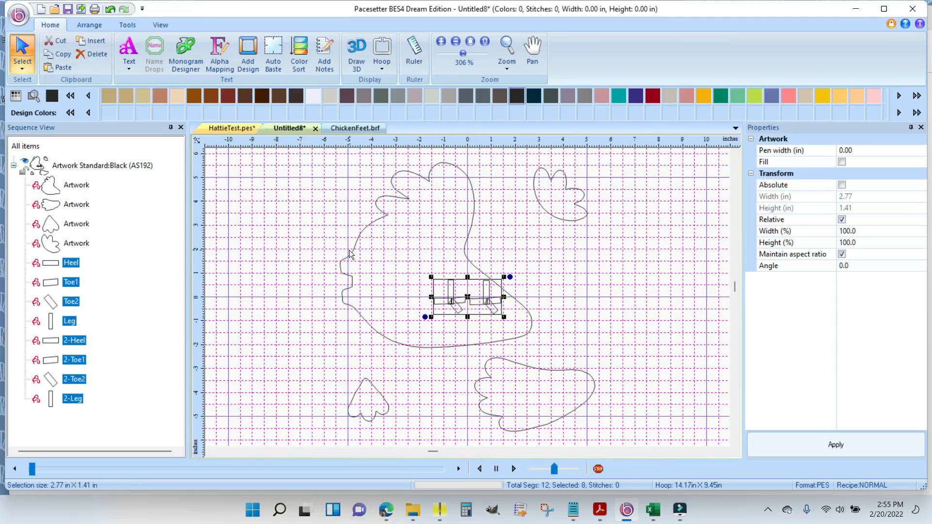
- Examine the pasted feet pieces one by one, from Heel through 2-Leg, to match each name to its shape
{"action": "left_click", "coordinate": [77, 224]}
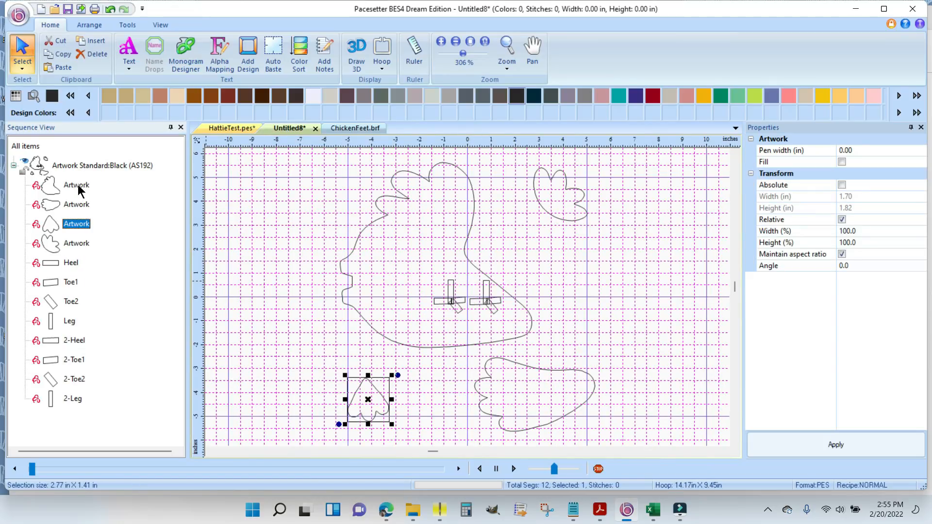
{"action": "left_click", "coordinate": [72, 265]}
{"action": "left_click", "coordinate": [73, 283]}
{"action": "left_click", "coordinate": [73, 302]}
{"action": "left_click", "coordinate": [70, 322]}
{"action": "left_click", "coordinate": [76, 341]}
{"action": "left_click", "coordinate": [76, 361]}
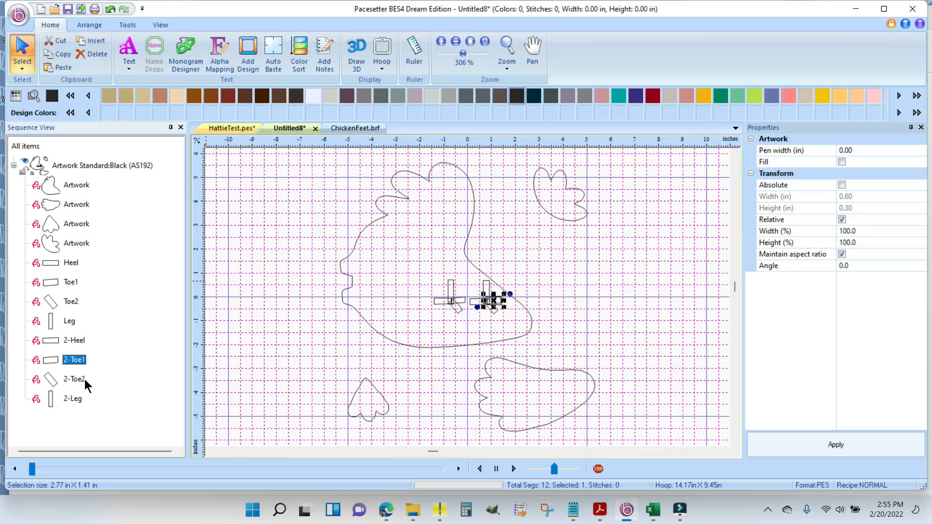
{"action": "left_click", "coordinate": [78, 381]}
{"action": "left_click", "coordinate": [76, 401]}
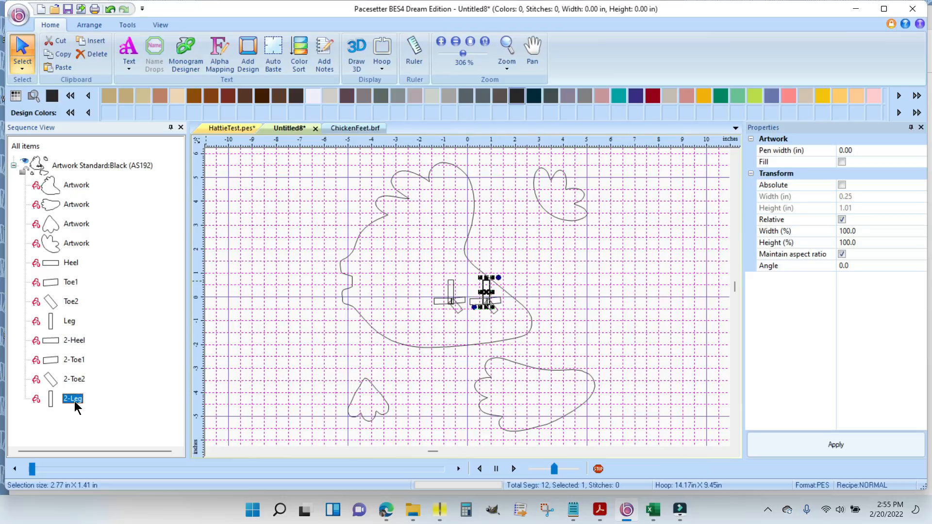
- Move the four Artwork pieces below the heel, toe and leg pieces in the stitching sequence
{"action": "left_click", "coordinate": [74, 187]}
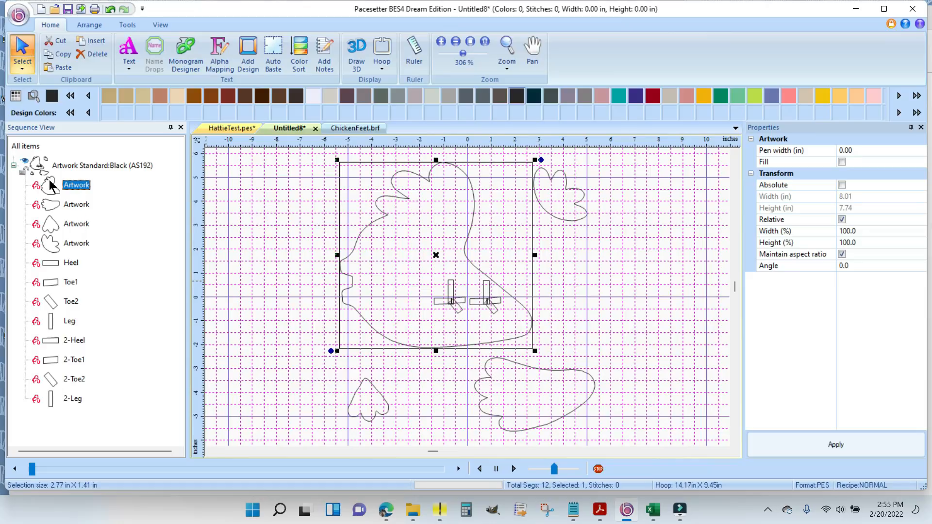
{"action": "left_click", "coordinate": [78, 244], "text": "shift"}
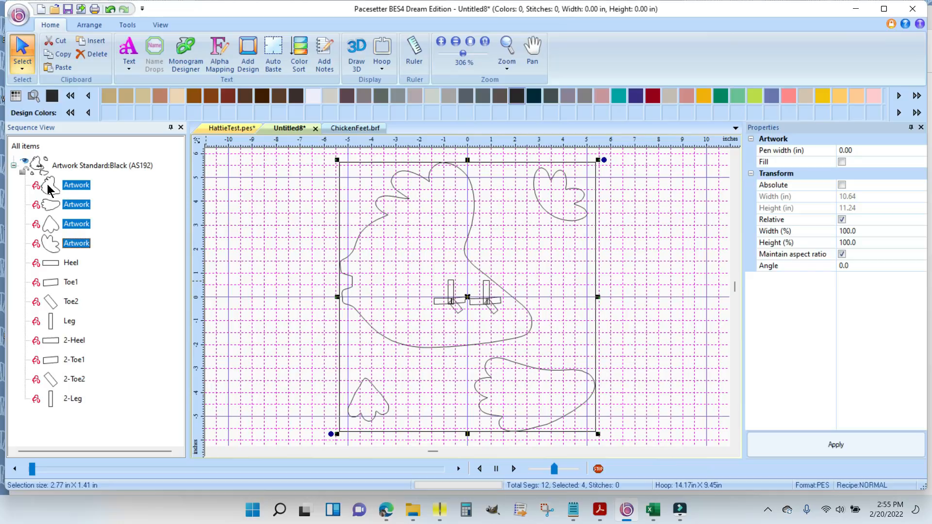
{"action": "left_click_drag", "start_coordinate": [49, 189], "coordinate": [47, 398]}
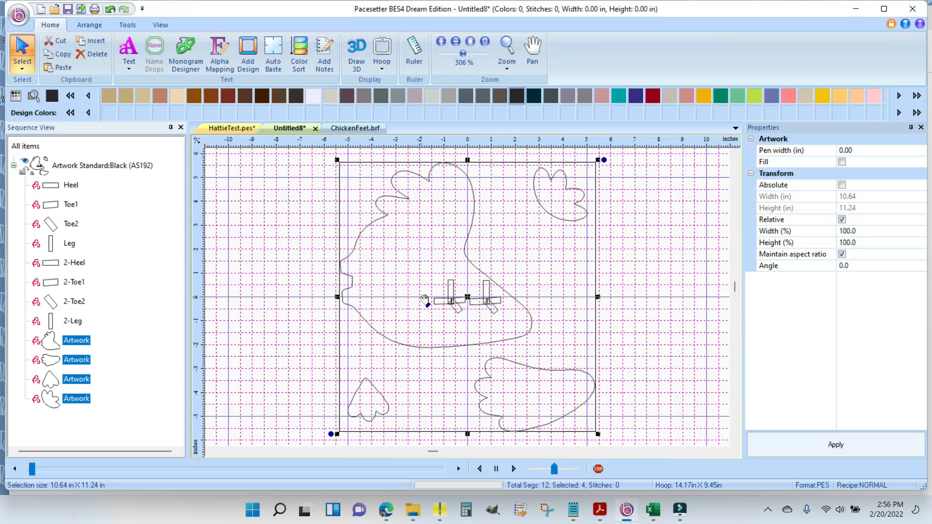
{"action": "left_click", "coordinate": [224, 298]}
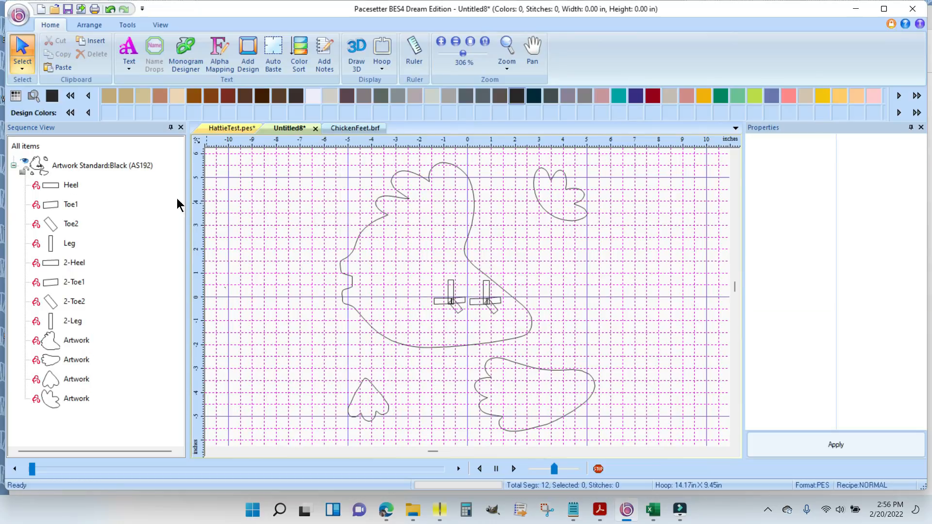
- Move all eight heel, toe and leg pieces out of the hen body to the empty grid area beside the small heart-like piece
{"action": "left_click", "coordinate": [68, 187]}
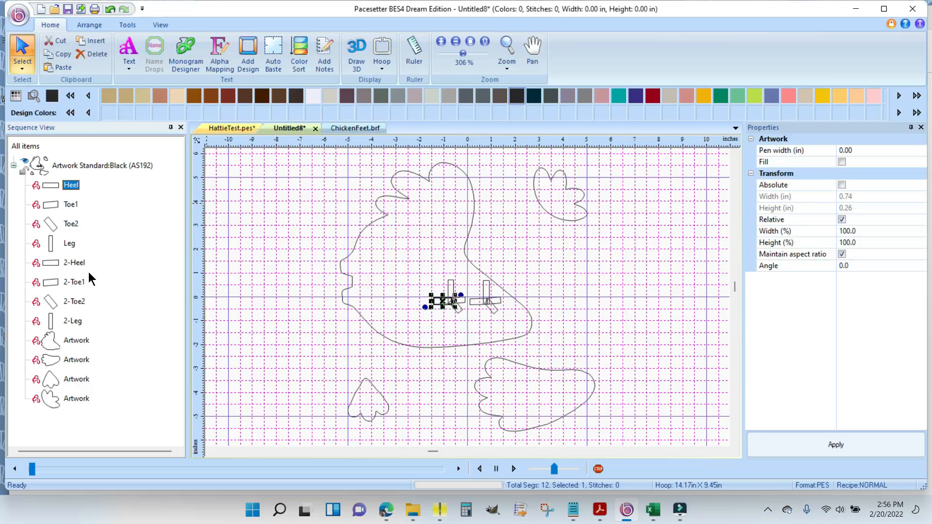
{"action": "left_click", "coordinate": [70, 322], "text": "shift"}
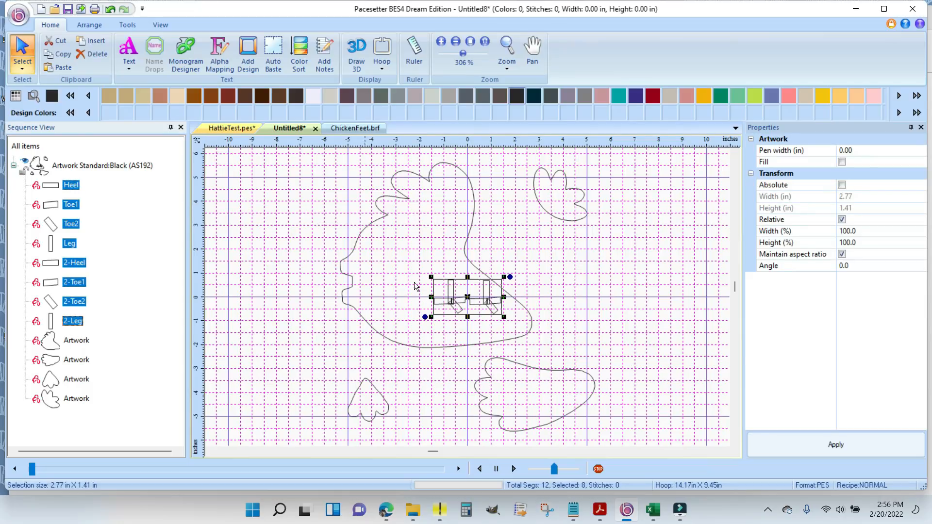
{"action": "left_click_drag", "start_coordinate": [471, 297], "coordinate": [259, 363]}
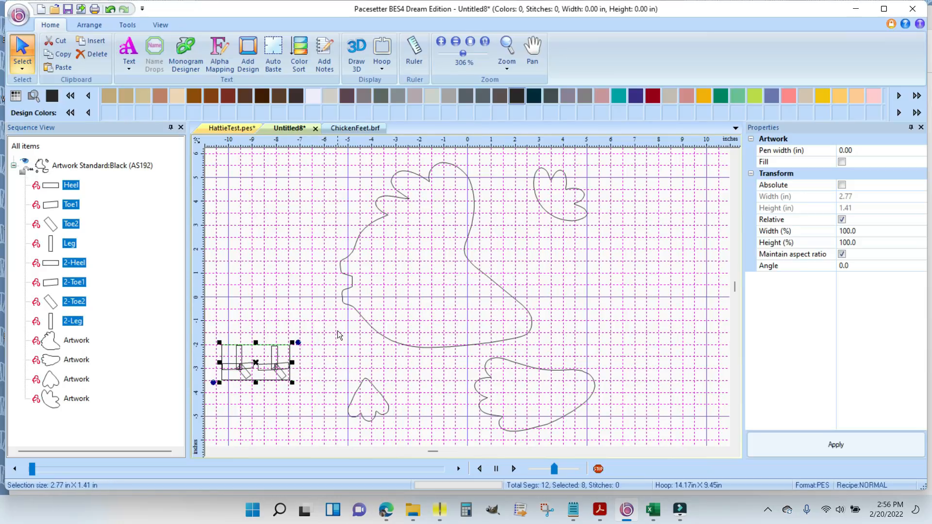
- Rotate the hen body outline 90 degrees counterclockwise so the hen stands upright
{"action": "left_click", "coordinate": [470, 255]}
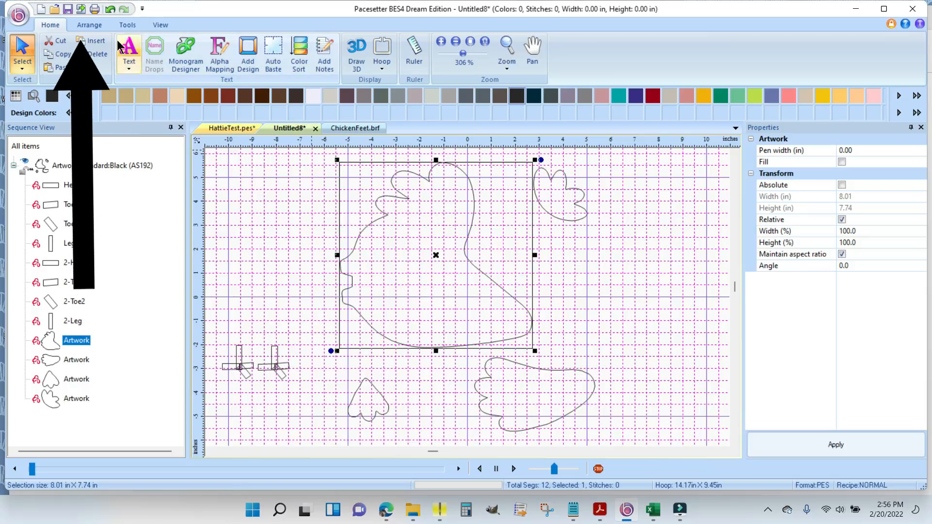
{"action": "left_click", "coordinate": [89, 25]}
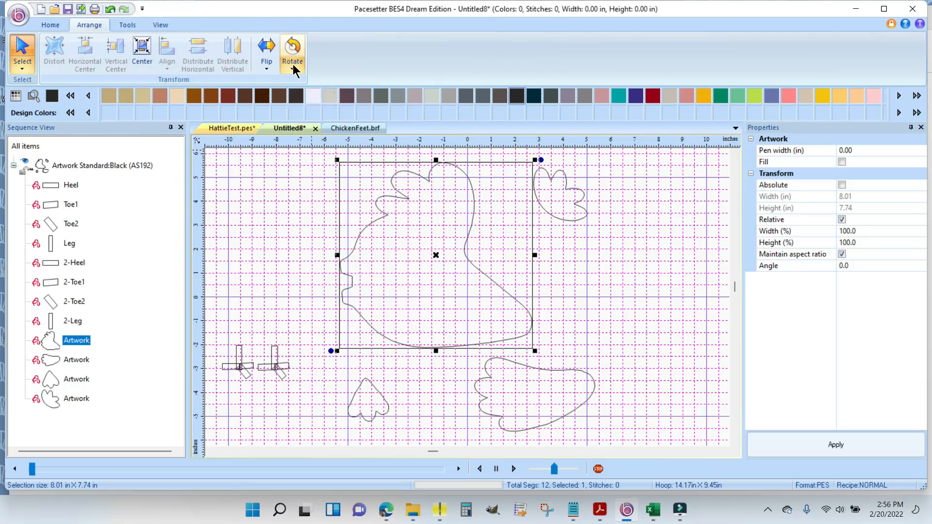
{"action": "left_click", "coordinate": [293, 68]}
{"action": "left_click", "coordinate": [361, 110]}
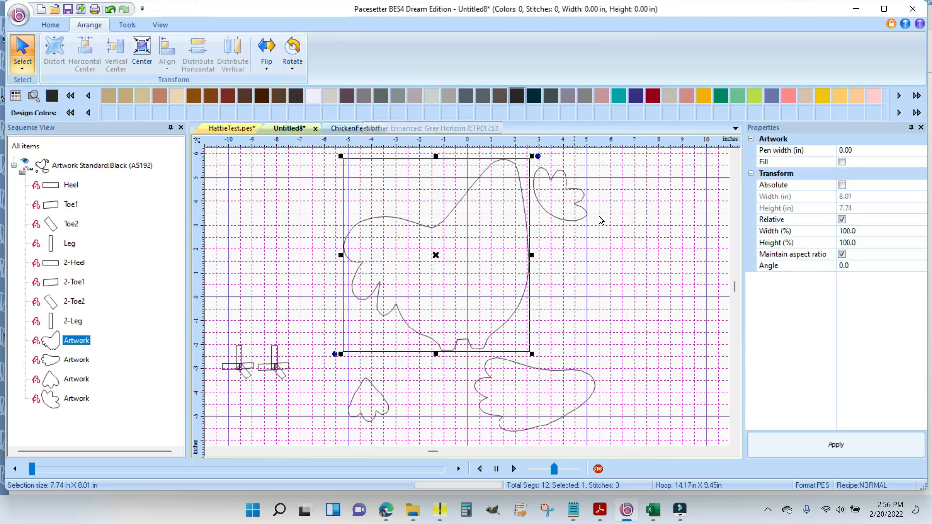
{"action": "left_click", "coordinate": [735, 152]}
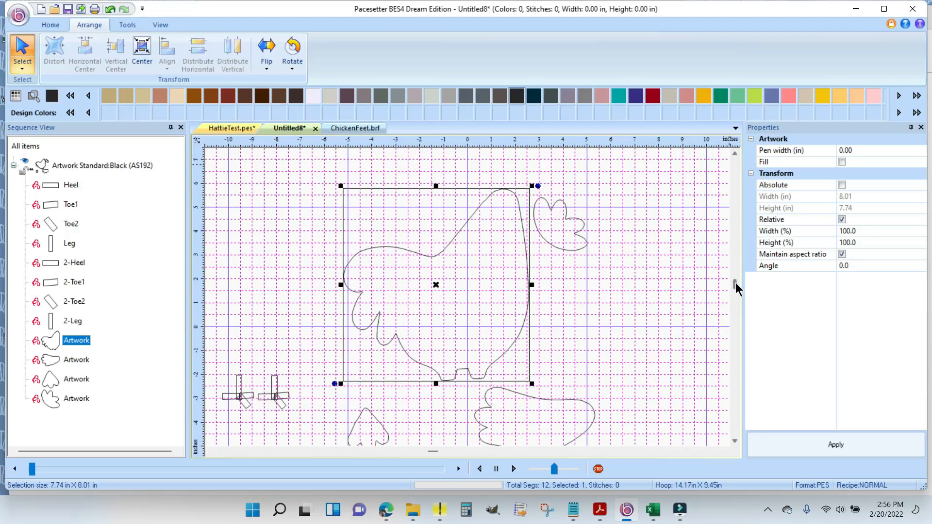
{"action": "scroll", "coordinate": [736, 282], "scroll_direction": "up", "scroll_amount": 1}
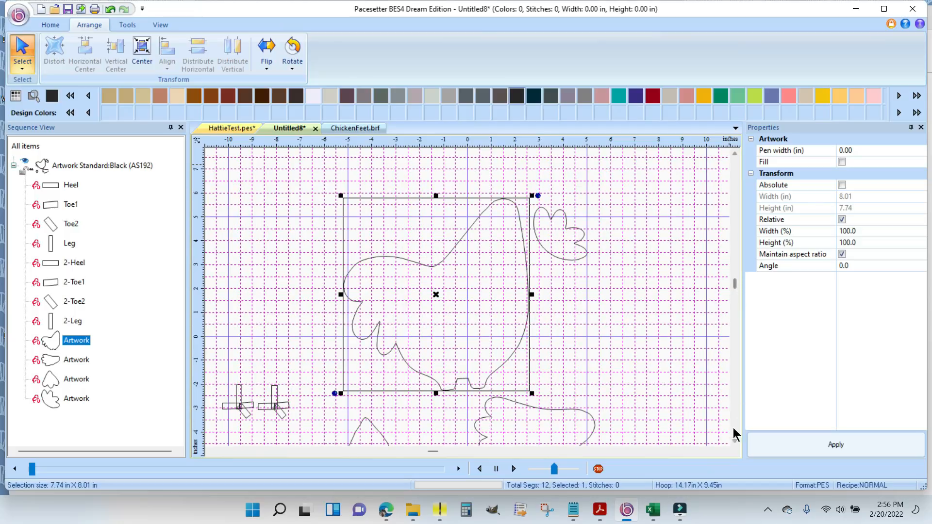
{"action": "left_click", "coordinate": [735, 440]}
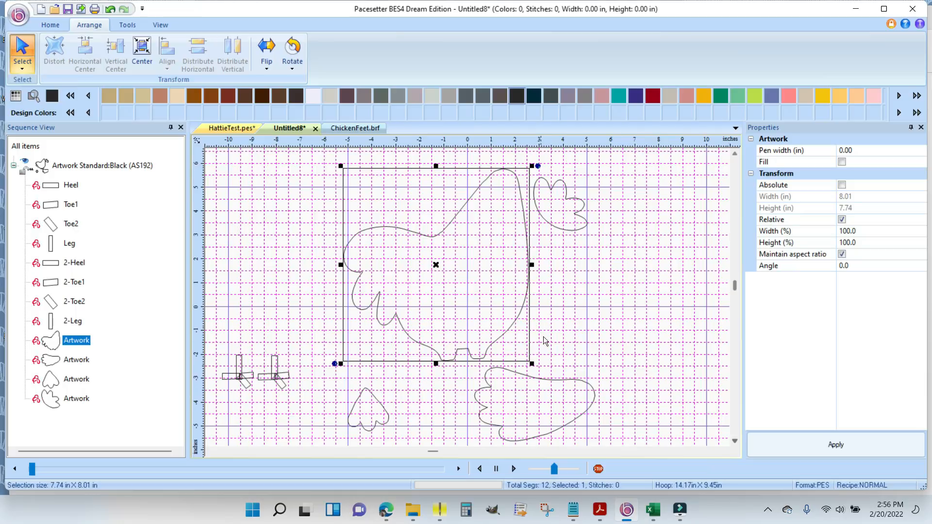
{"action": "left_click", "coordinate": [735, 153]}
{"action": "left_click", "coordinate": [734, 153]}
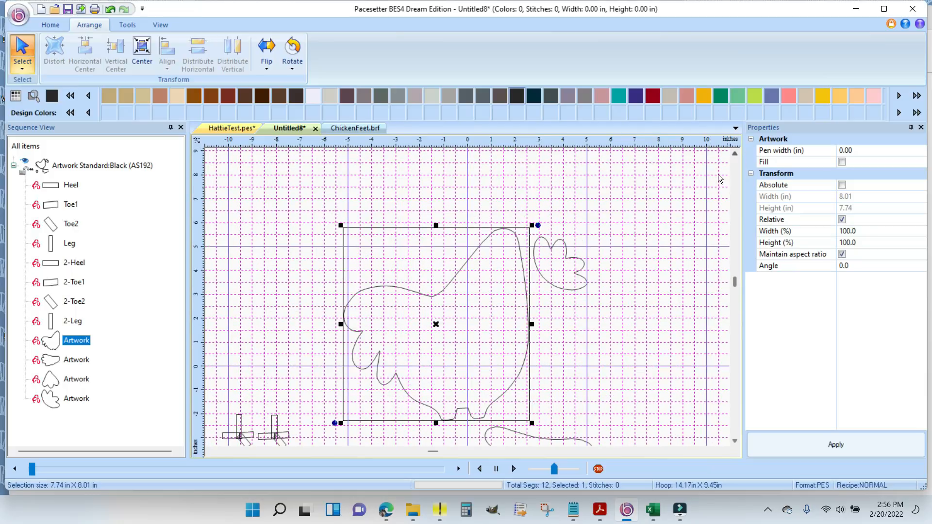
{"action": "left_click", "coordinate": [630, 263]}
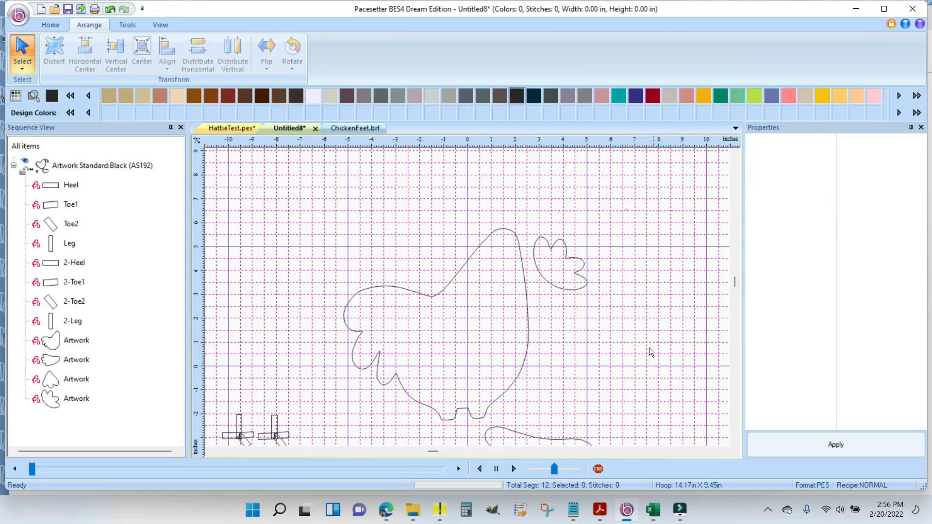
- Place the three-lobed comb piece on top of the hen's head and rotate it so its lobes point up and toward the tail side
{"action": "left_click", "coordinate": [735, 441]}
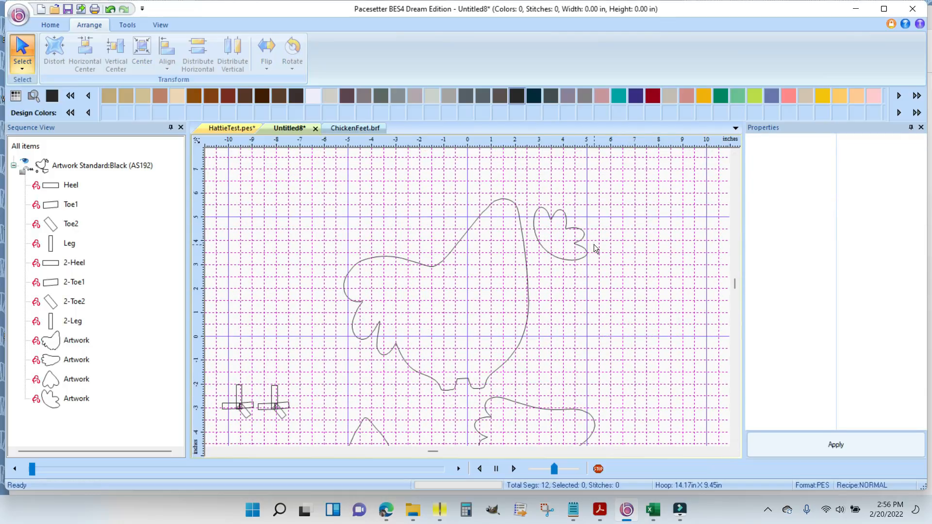
{"action": "left_click", "coordinate": [561, 237]}
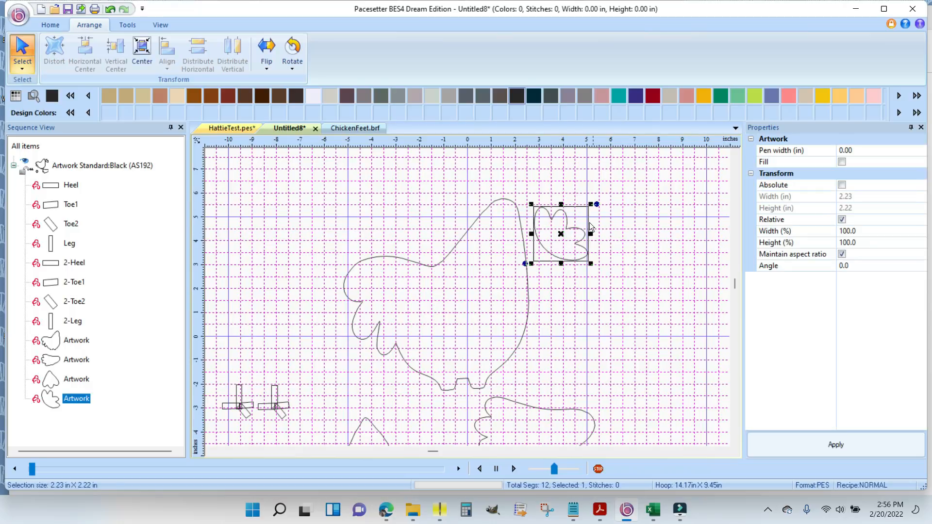
{"action": "left_click_drag", "start_coordinate": [561, 235], "coordinate": [509, 196]}
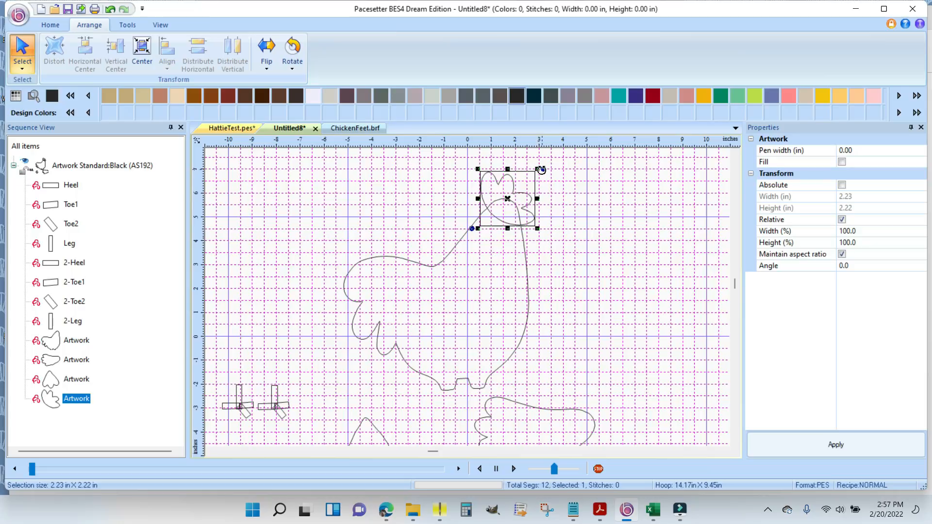
{"action": "left_click_drag", "start_coordinate": [543, 168], "coordinate": [483, 166]}
{"action": "left_click_drag", "start_coordinate": [512, 206], "coordinate": [489, 197]}
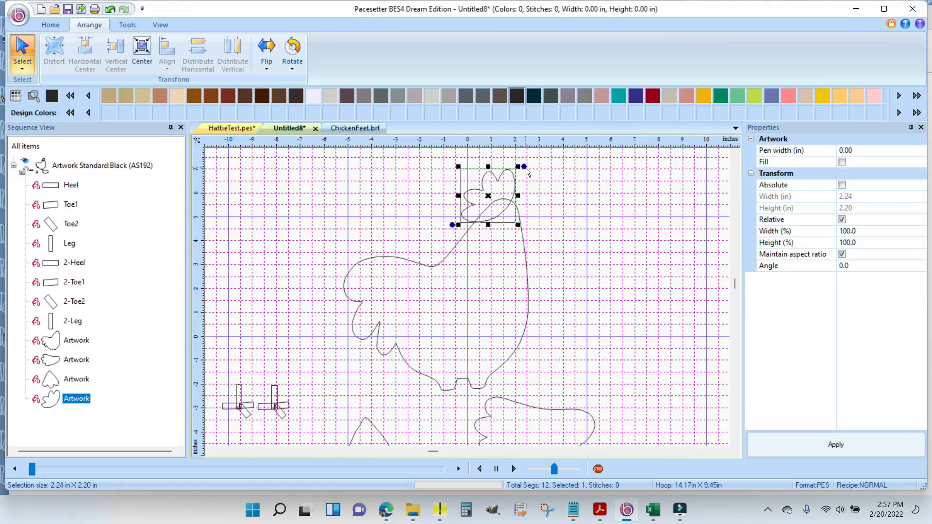
{"action": "left_click_drag", "start_coordinate": [523, 166], "coordinate": [530, 173]}
{"action": "left_click", "coordinate": [570, 208]}
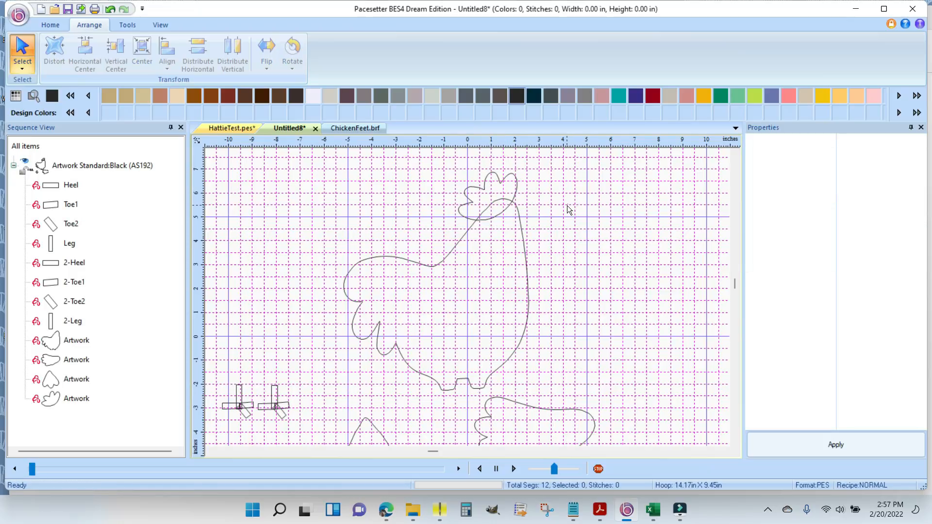
- Rename the lobed artwork piece on top of the hen's head as Comb
{"action": "left_click", "coordinate": [499, 180]}
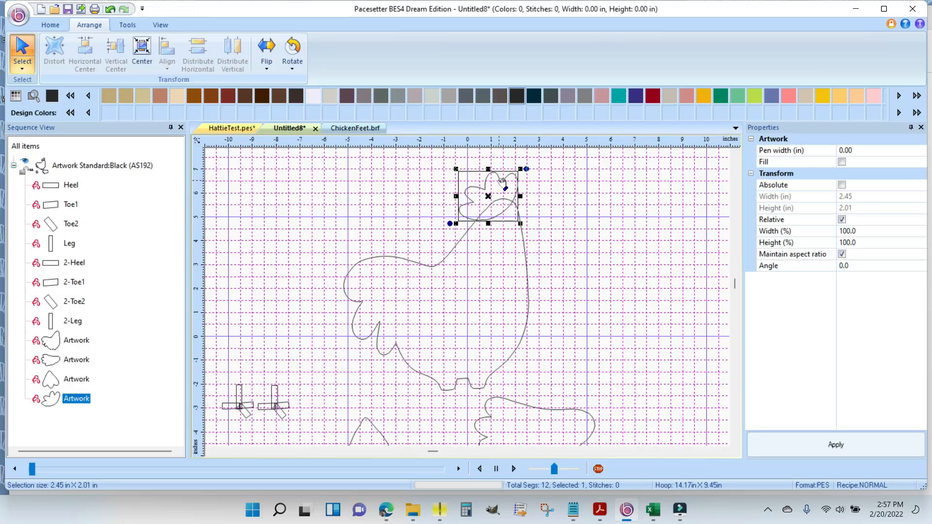
{"action": "right_click", "coordinate": [75, 398]}
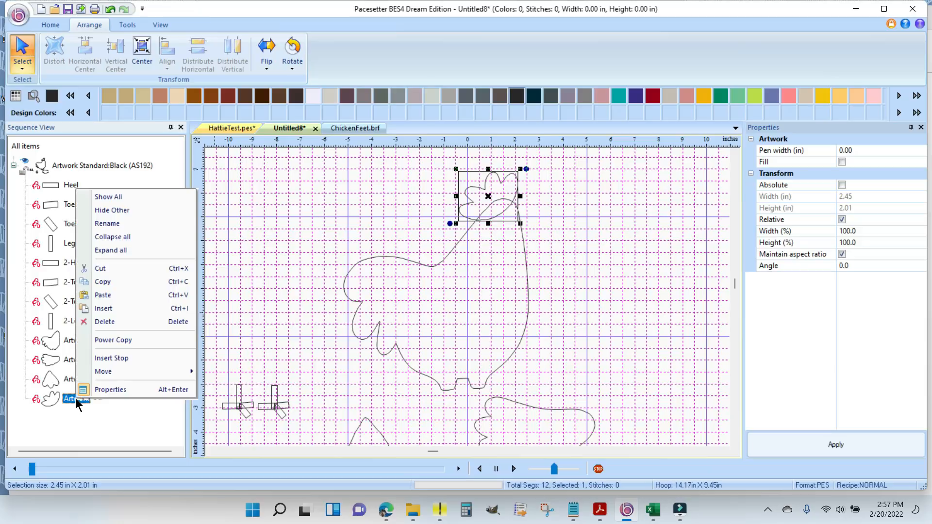
{"action": "left_click", "coordinate": [134, 224]}
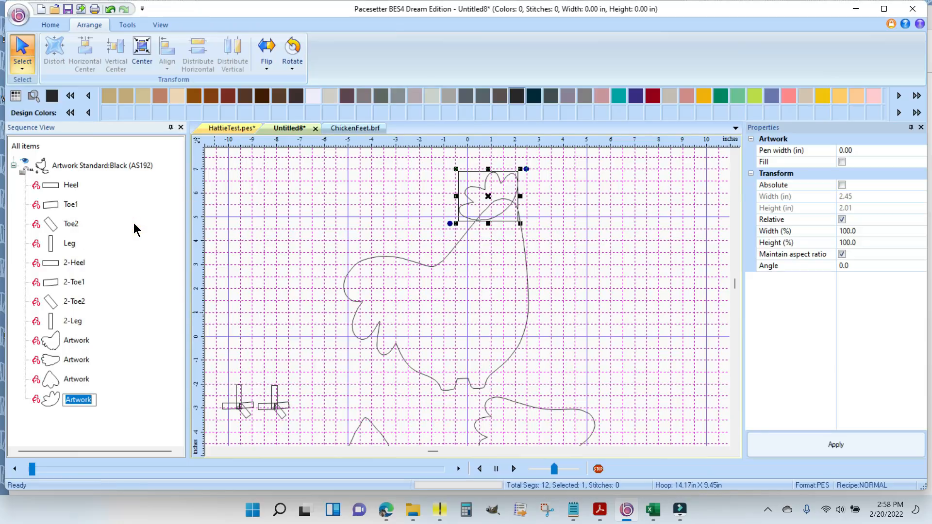
{"action": "type", "text": "Comb"}
{"action": "key", "text": "Return"}
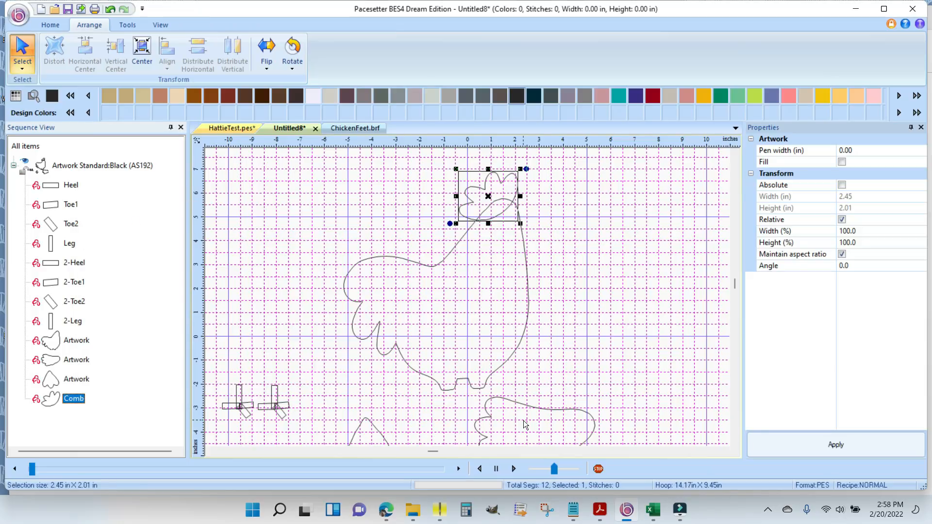
- Rename the large hen outline artwork in the sequence as Body
{"action": "left_click", "coordinate": [529, 315]}
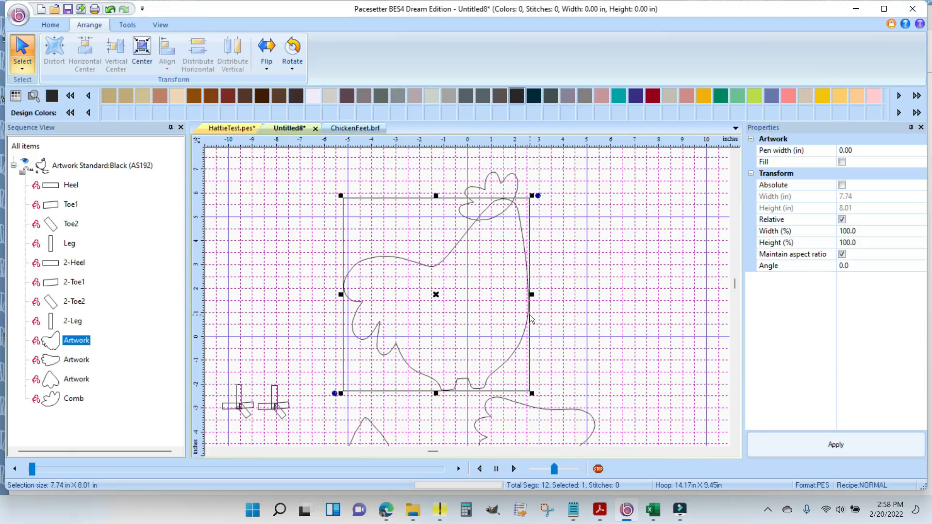
{"action": "right_click", "coordinate": [72, 340]}
{"action": "left_click", "coordinate": [132, 164]}
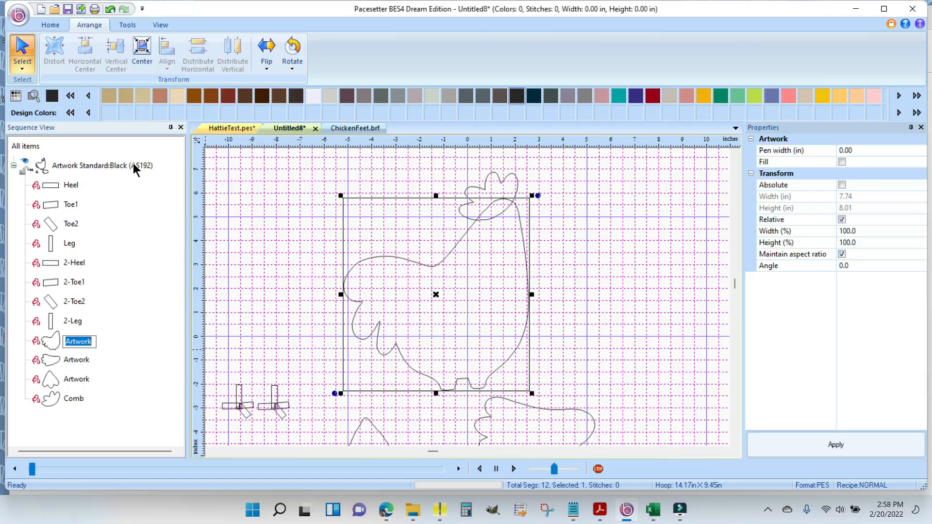
{"action": "type", "text": "Body"}
{"action": "key", "text": "Return"}
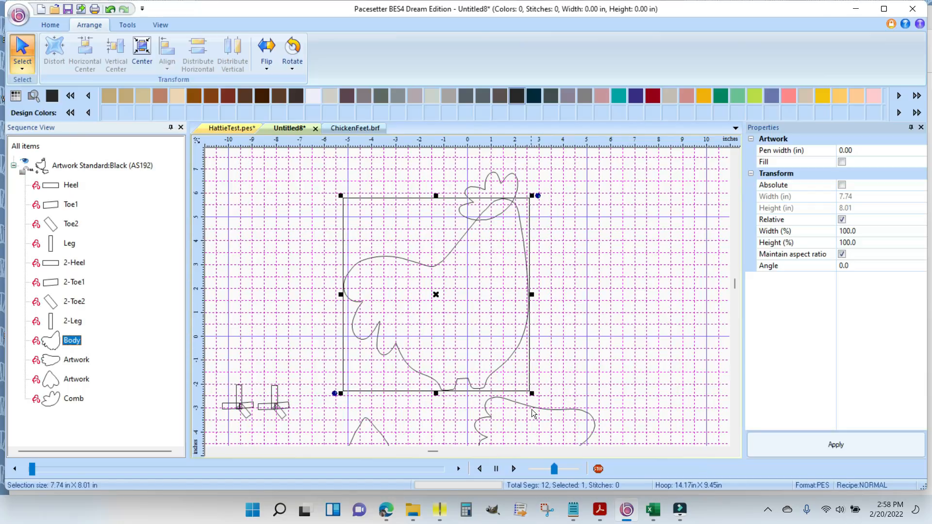
- Rename the feather-edged artwork piece below the hen as Wing
{"action": "left_click", "coordinate": [591, 420]}
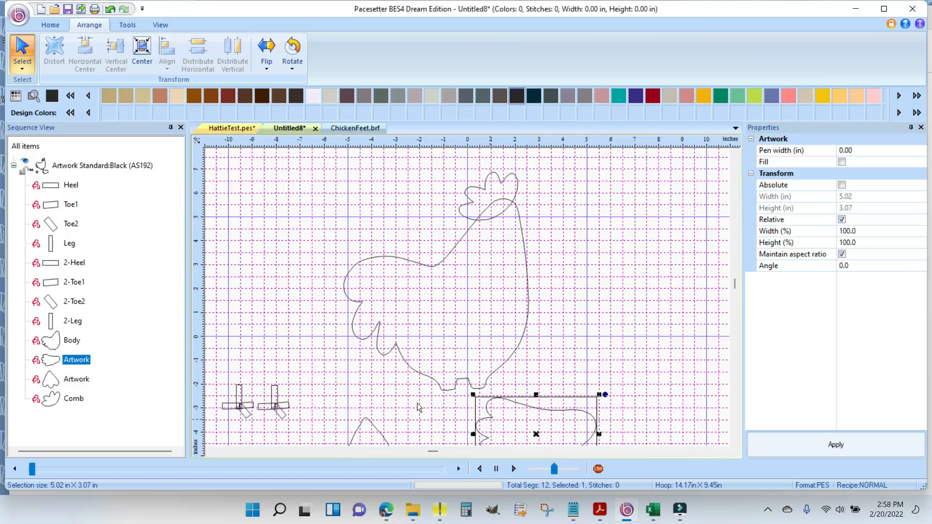
{"action": "right_click", "coordinate": [75, 363]}
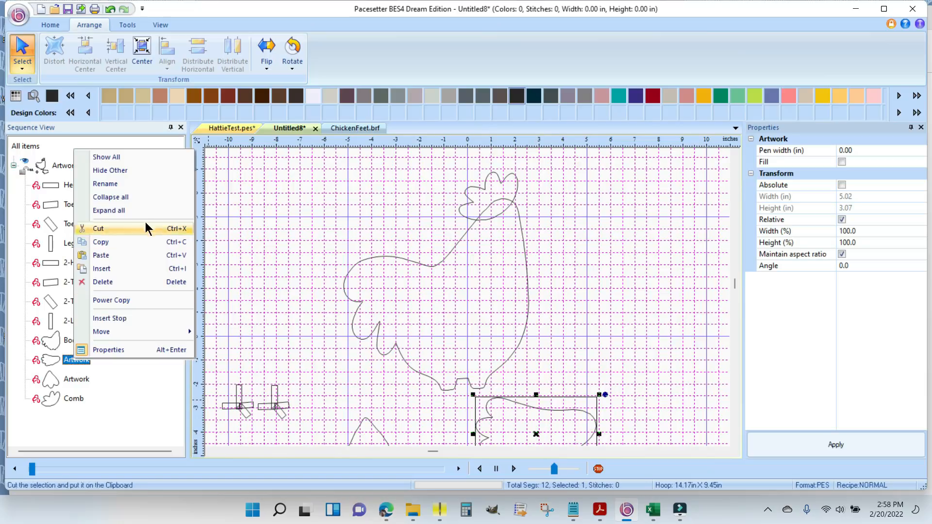
{"action": "left_click", "coordinate": [116, 182]}
{"action": "type", "text": "Wing"}
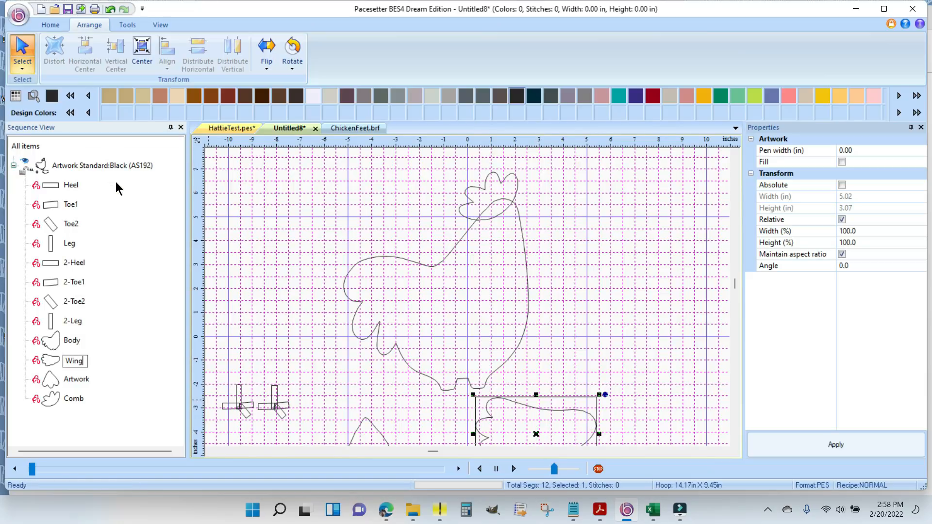
{"action": "key", "text": "Return"}
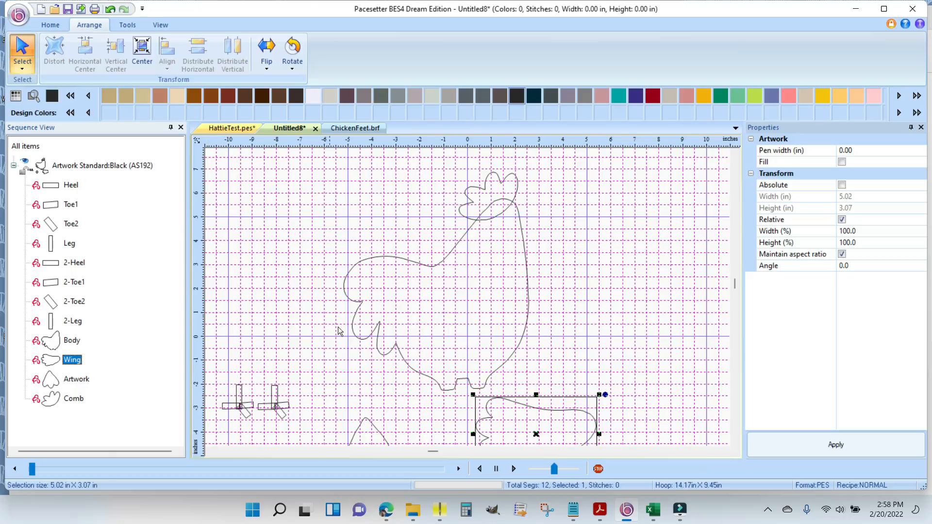
- Move the Wing piece inside the body and rotate it counterclockwise so its rounded end points up toward the neck
{"action": "left_click_drag", "start_coordinate": [536, 434], "coordinate": [459, 310]}
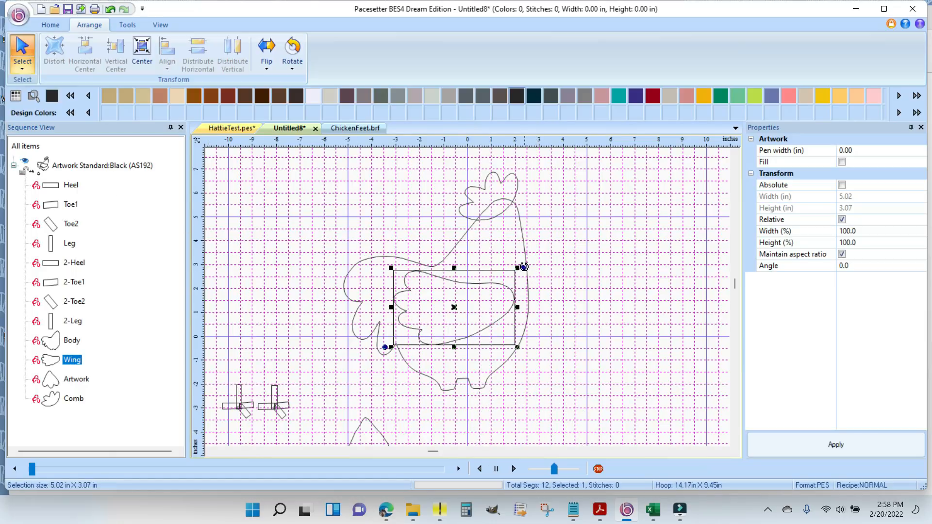
{"action": "left_click_drag", "start_coordinate": [522, 268], "coordinate": [486, 217]}
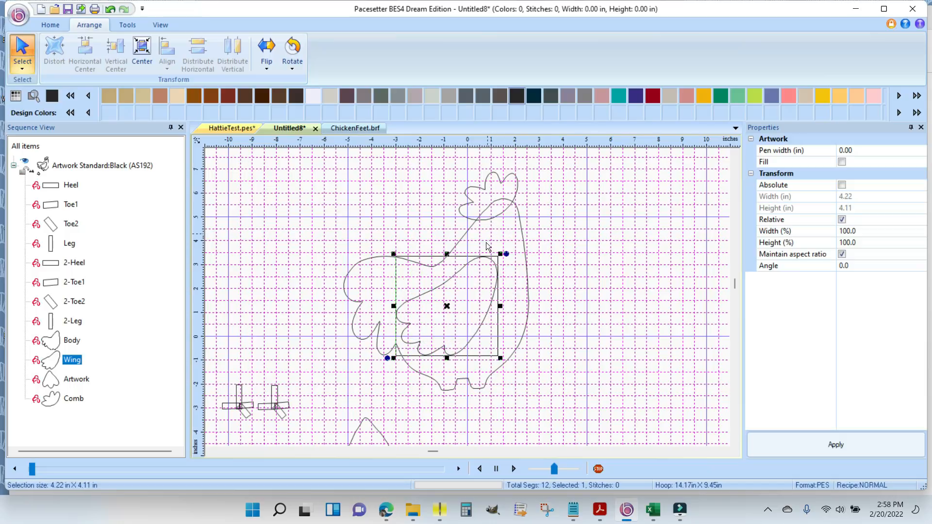
{"action": "left_click_drag", "start_coordinate": [447, 308], "coordinate": [450, 303]}
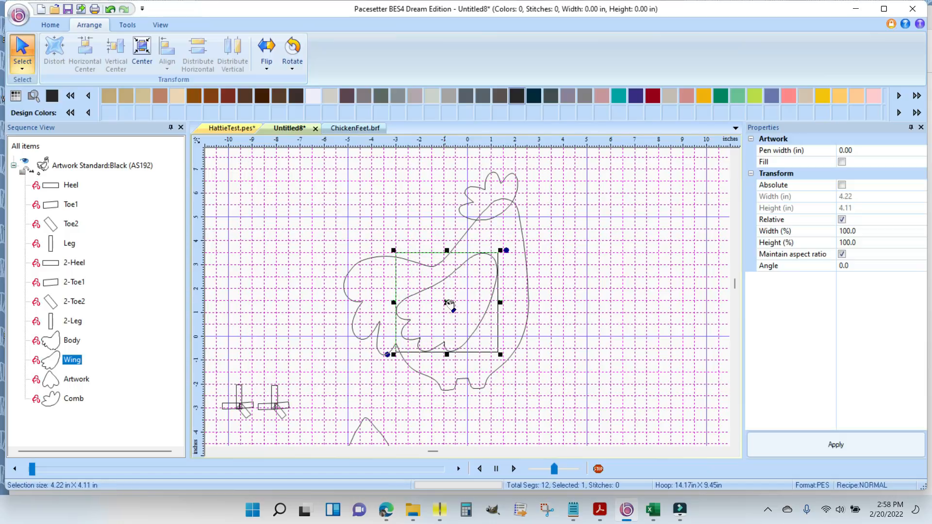
{"action": "left_click", "coordinate": [602, 339]}
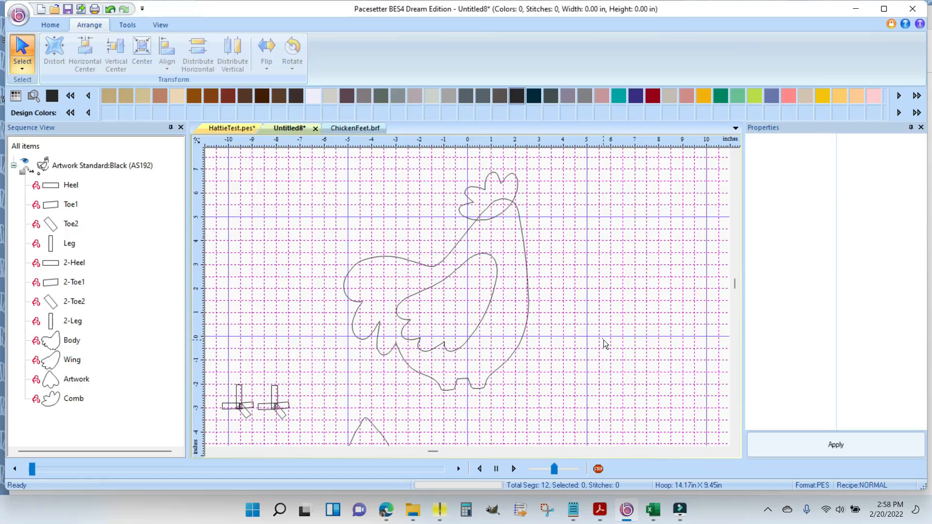
- Place the small heart-like artwork piece over the front edge of the hen's neck, just below the head
{"action": "left_click", "coordinate": [382, 443]}
{"action": "left_click_drag", "start_coordinate": [381, 443], "coordinate": [538, 244]}
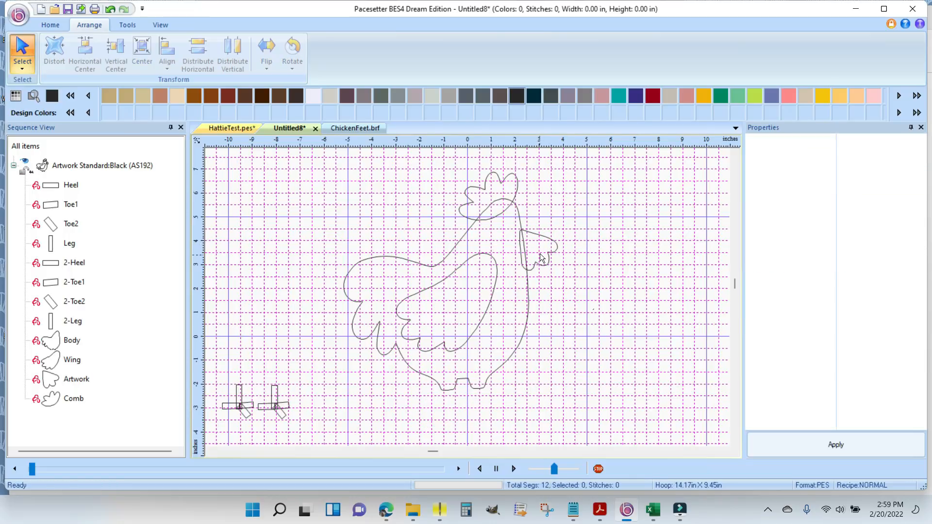
{"action": "left_click", "coordinate": [541, 255]}
{"action": "left_click_drag", "start_coordinate": [564, 226], "coordinate": [525, 250]}
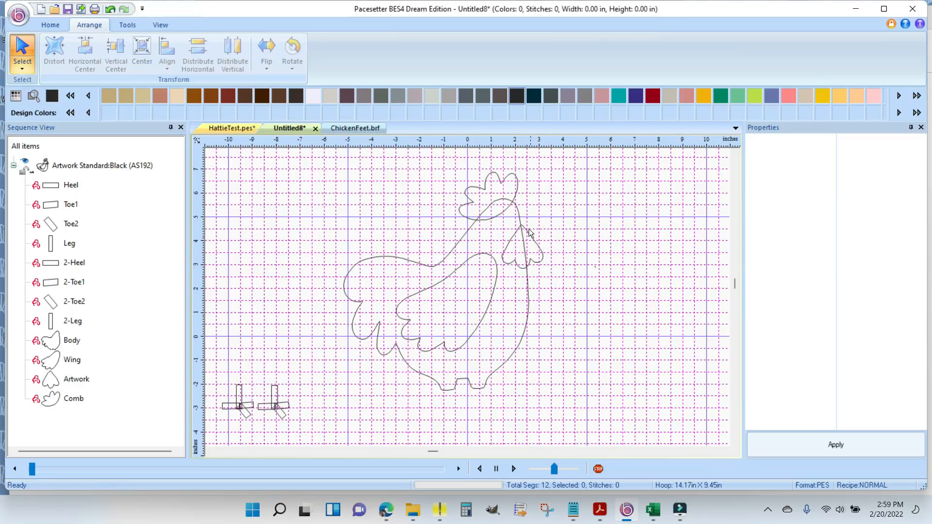
{"action": "left_click", "coordinate": [530, 252]}
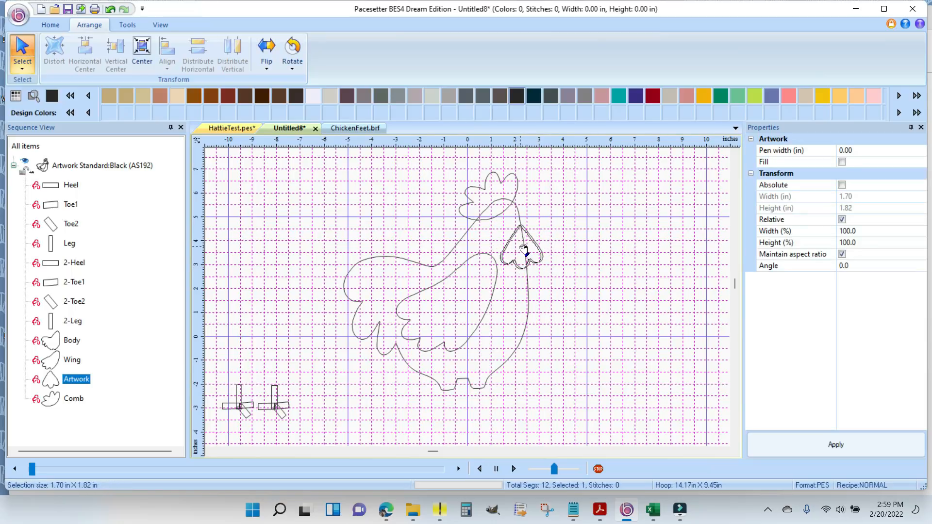
{"action": "left_click", "coordinate": [591, 283]}
- Rotate the Wing slightly clockwise and shift it a little toward the tail
{"action": "left_click", "coordinate": [462, 302]}
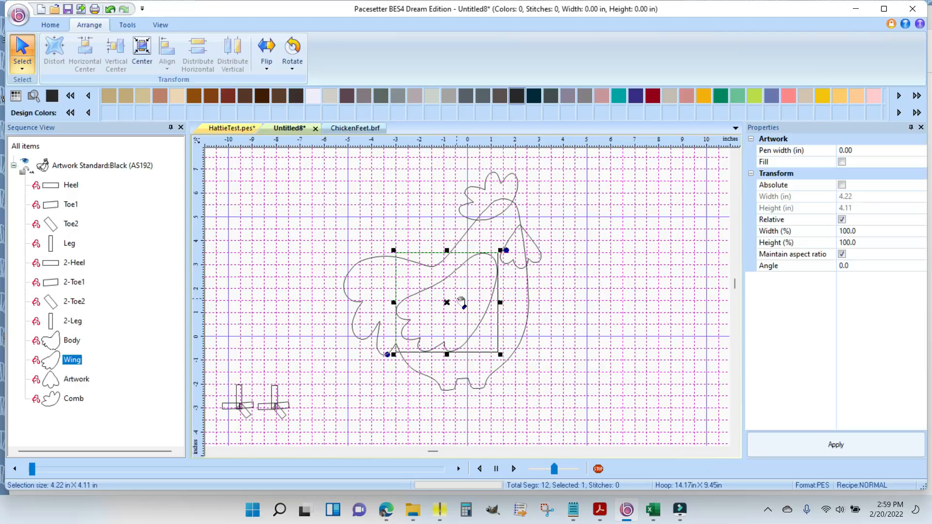
{"action": "left_click_drag", "start_coordinate": [506, 250], "coordinate": [512, 264]}
{"action": "left_click_drag", "start_coordinate": [448, 307], "coordinate": [438, 308]}
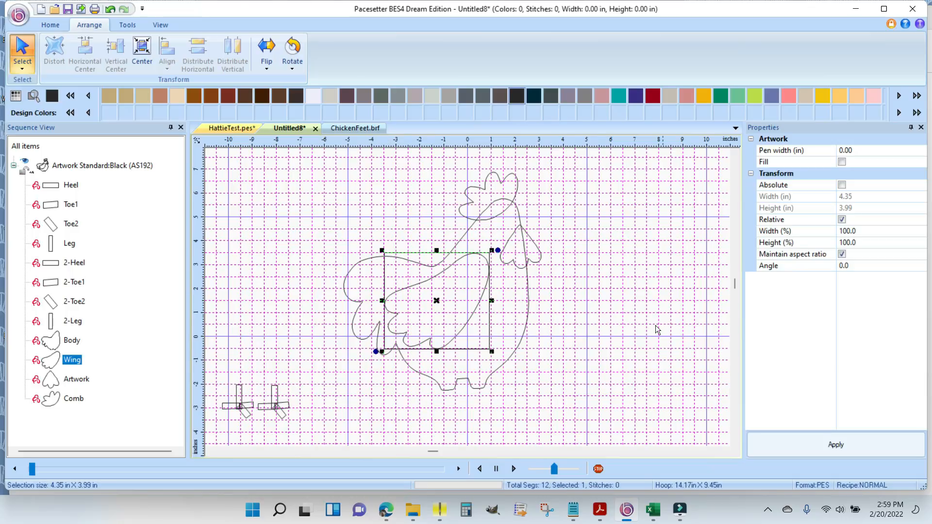
{"action": "left_click", "coordinate": [591, 289]}
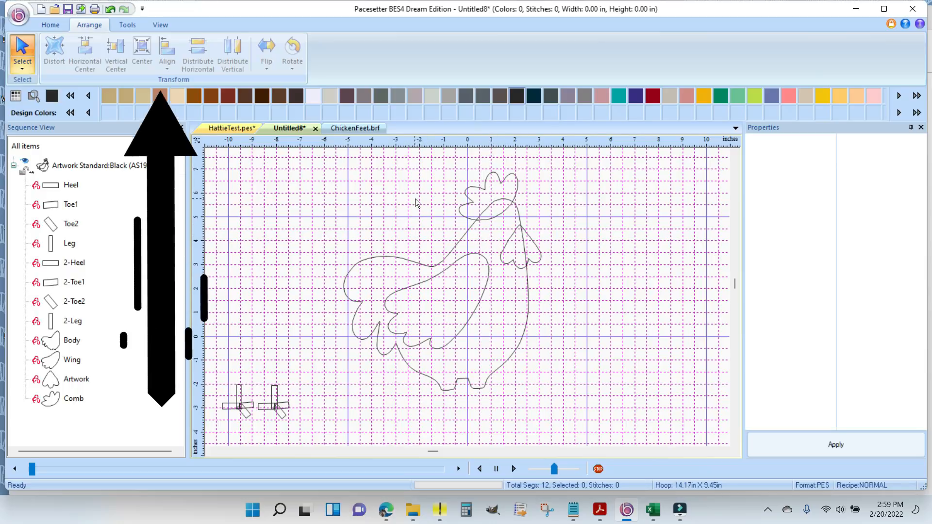
- Review the grid spacing, major line and style settings in the program preferences
{"action": "left_click", "coordinate": [160, 25]}
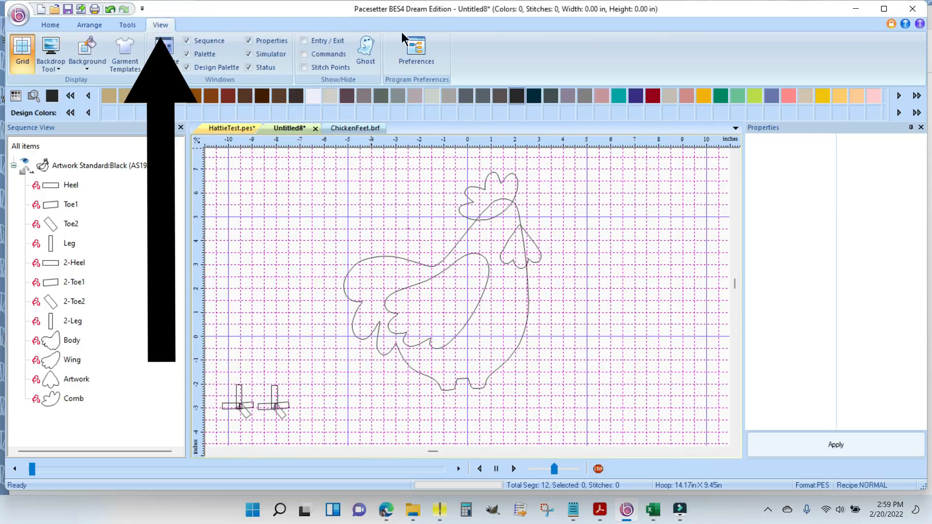
{"action": "left_click", "coordinate": [415, 50]}
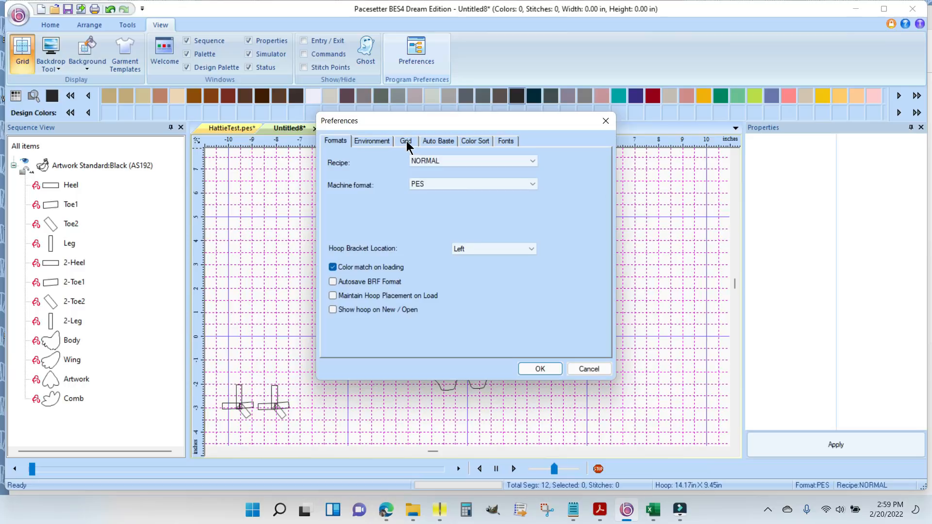
{"action": "left_click", "coordinate": [406, 141]}
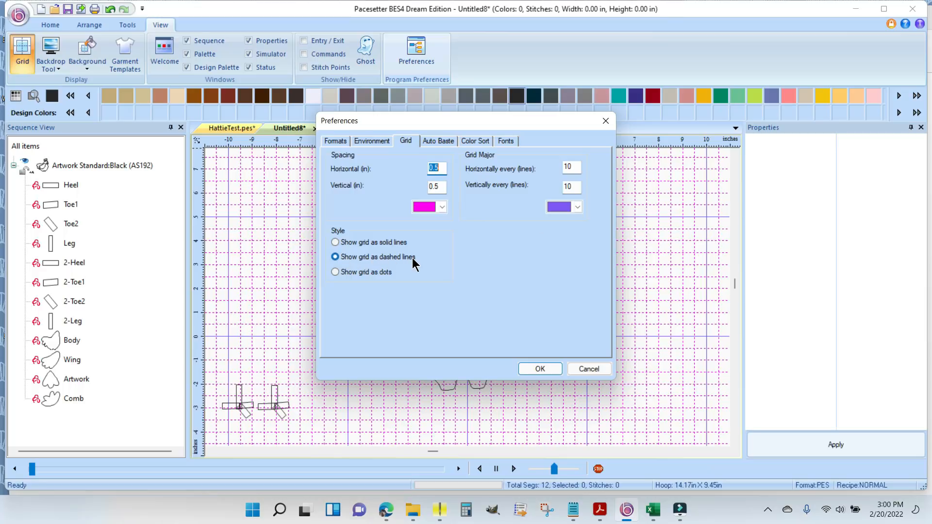
{"action": "left_click", "coordinate": [538, 370]}
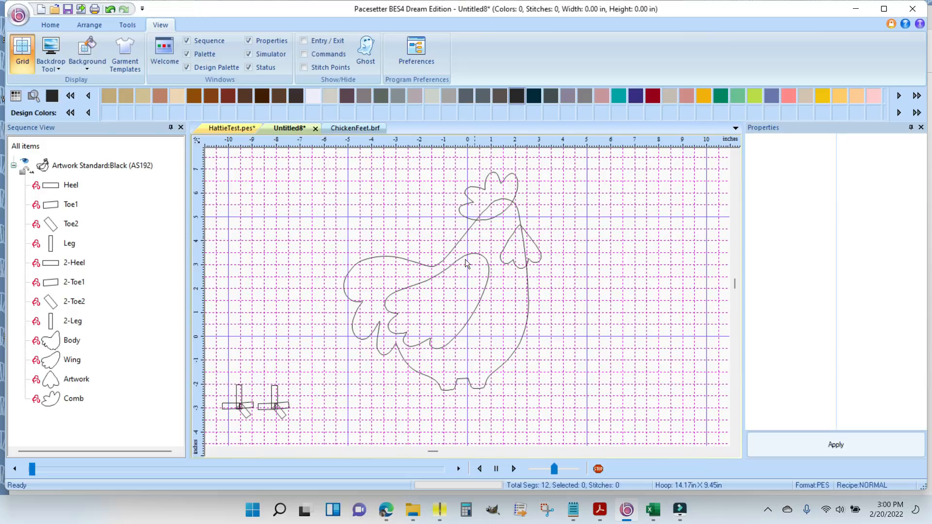
- Nudge the Wing slightly up and toward the front of the body
{"action": "left_click", "coordinate": [453, 313]}
{"action": "left_click_drag", "start_coordinate": [440, 302], "coordinate": [444, 301]}
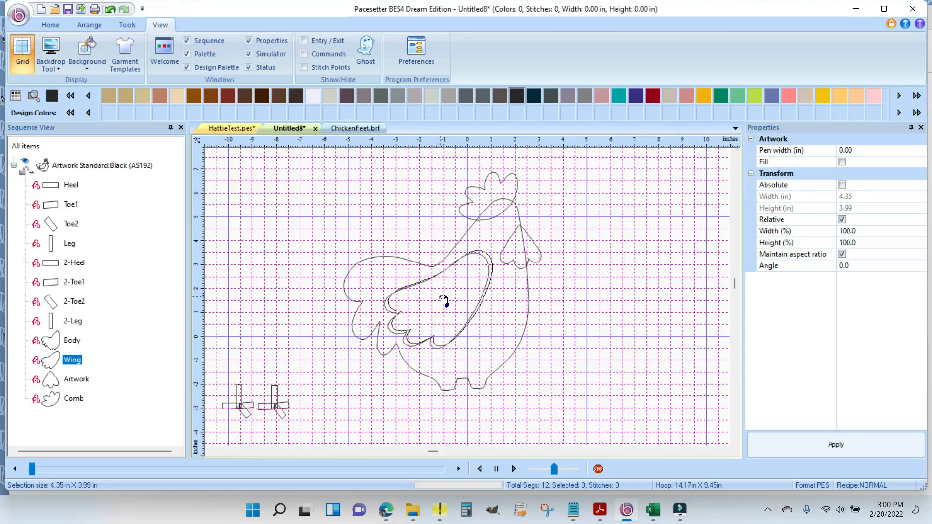
{"action": "left_click", "coordinate": [636, 318]}
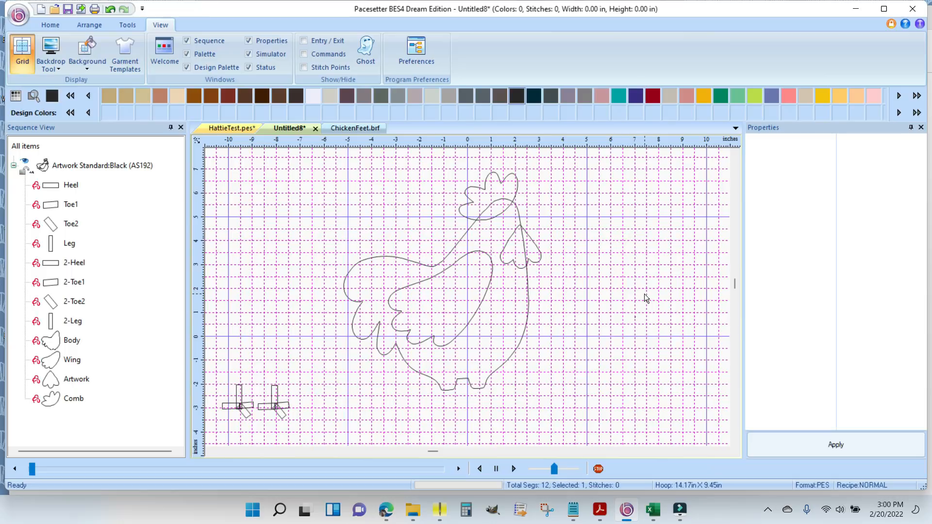
- Duplicate the 2-Toe2 piece and move the copy to the empty area in front of the hen's head
{"action": "left_click", "coordinate": [283, 414]}
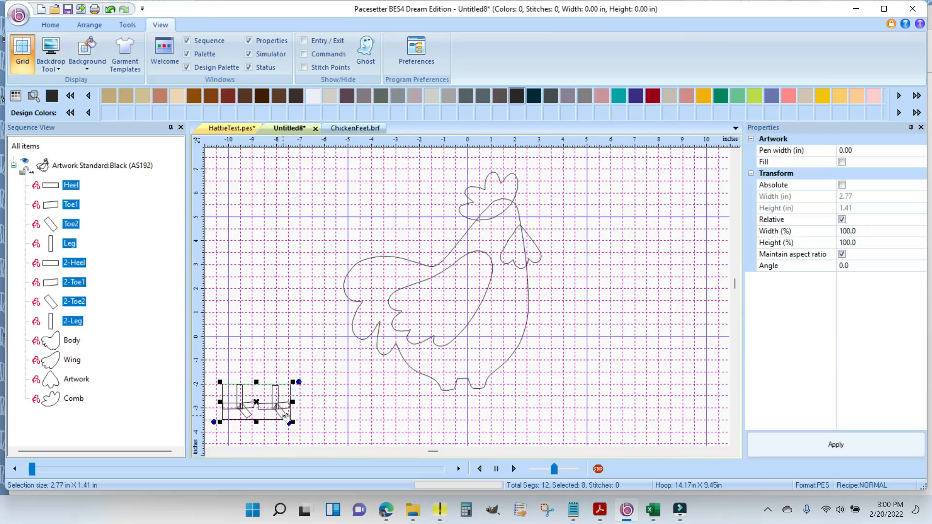
{"action": "left_click", "coordinate": [312, 401]}
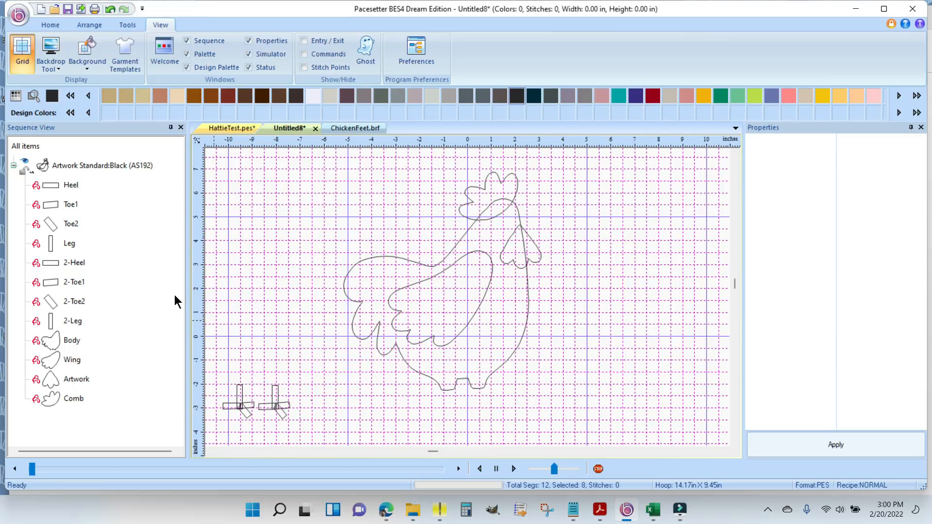
{"action": "left_click", "coordinate": [75, 302]}
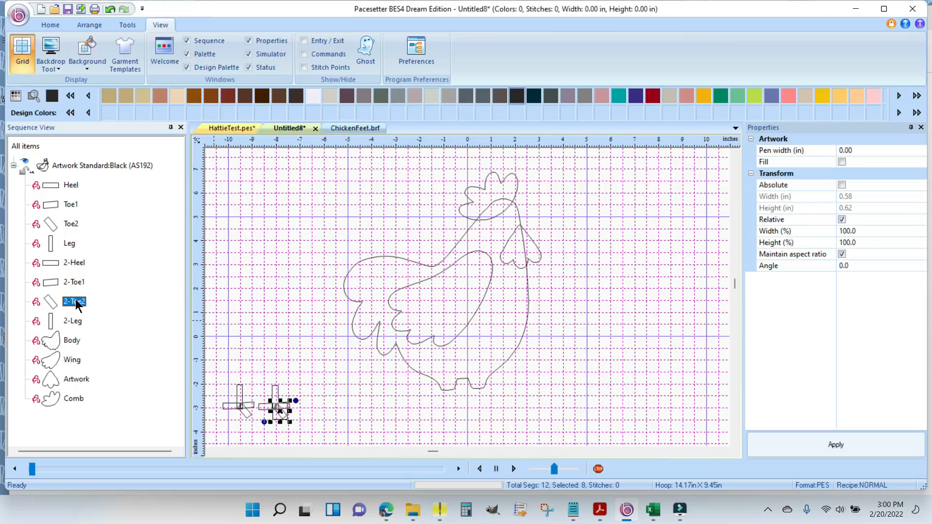
{"action": "right_click", "coordinate": [282, 412]}
{"action": "left_click", "coordinate": [314, 294]}
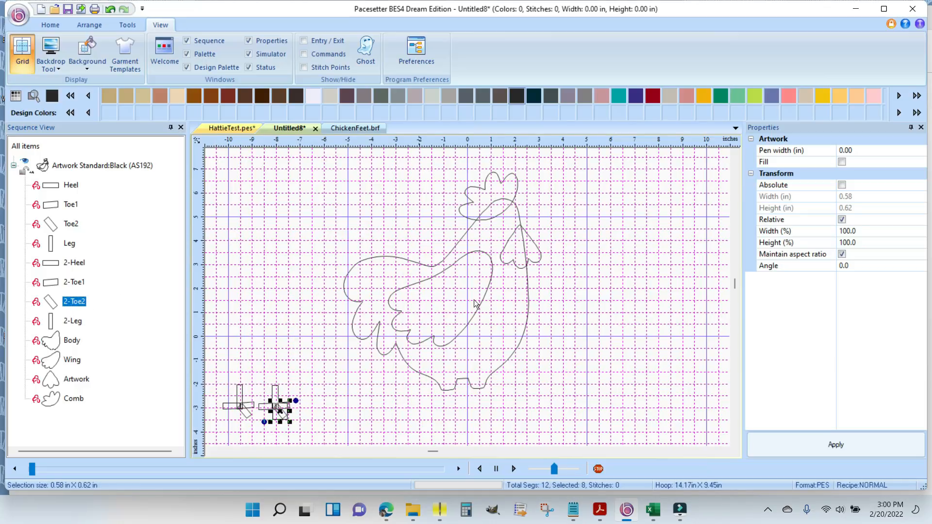
{"action": "left_click", "coordinate": [578, 294]}
{"action": "right_click", "coordinate": [577, 294]}
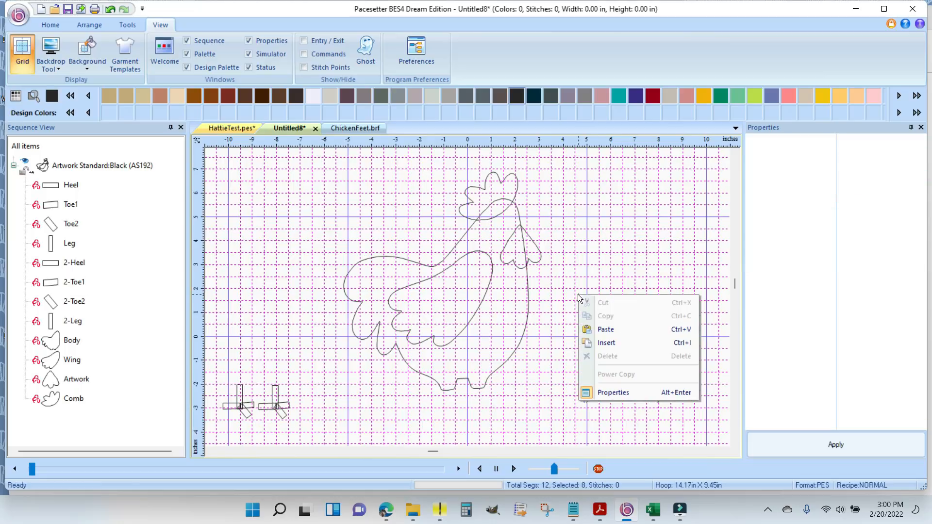
{"action": "left_click", "coordinate": [621, 331]}
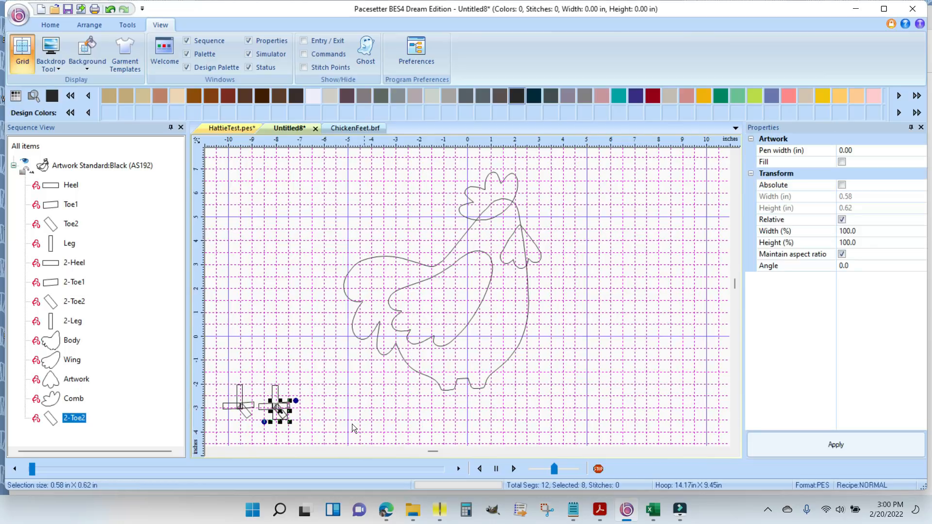
{"action": "left_click_drag", "start_coordinate": [284, 417], "coordinate": [552, 199]}
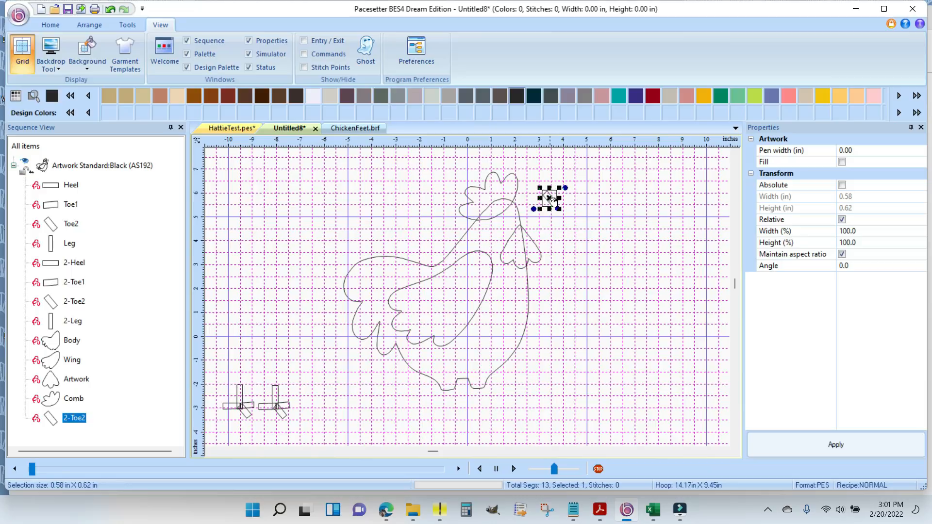
- Paste another copy of the 2-Toe2 piece and move it just below the first copy in front of the hen's head
{"action": "right_click", "coordinate": [575, 228]}
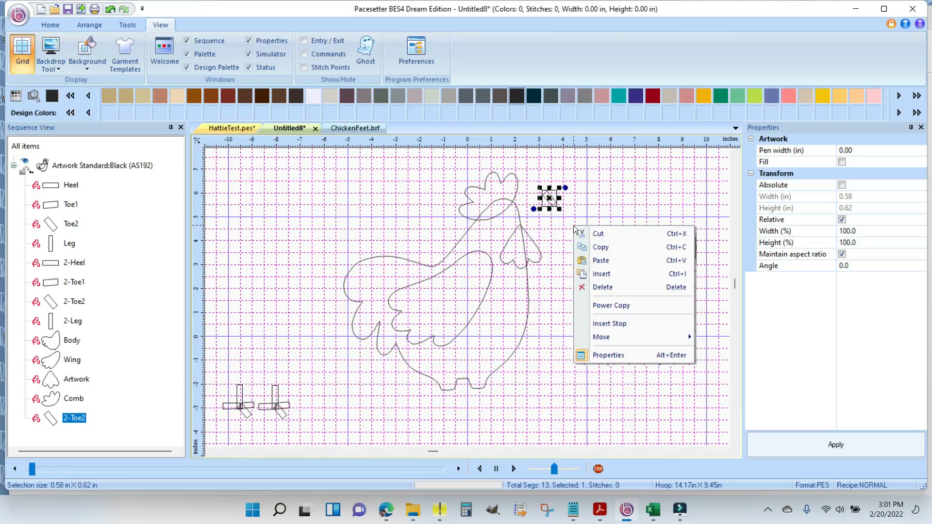
{"action": "left_click", "coordinate": [600, 261]}
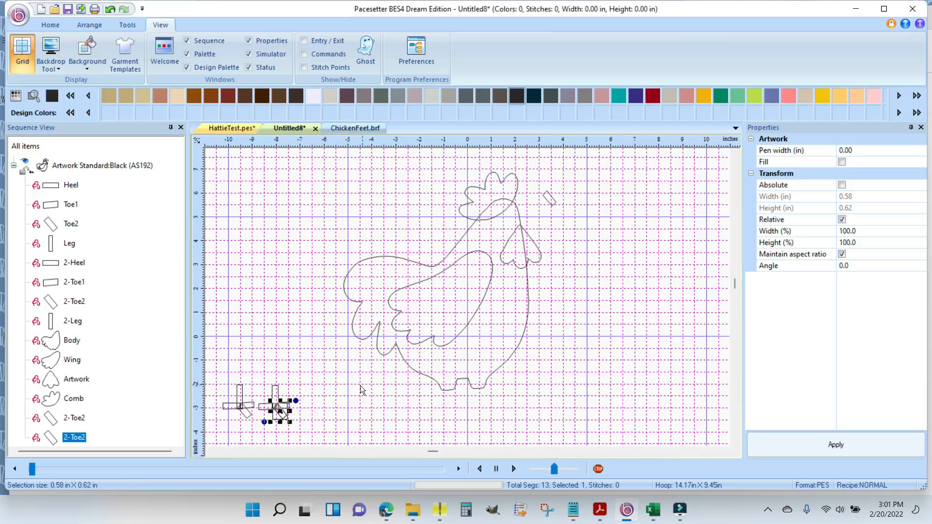
{"action": "left_click_drag", "start_coordinate": [281, 409], "coordinate": [558, 222]}
- Rename the upper toe copy in front of the head as Beak1
{"action": "left_click", "coordinate": [71, 422]}
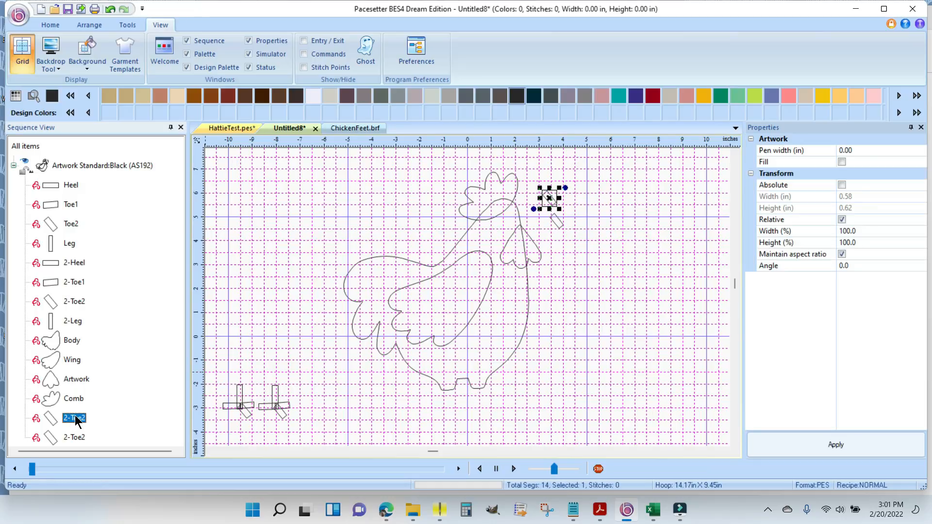
{"action": "right_click", "coordinate": [77, 421]}
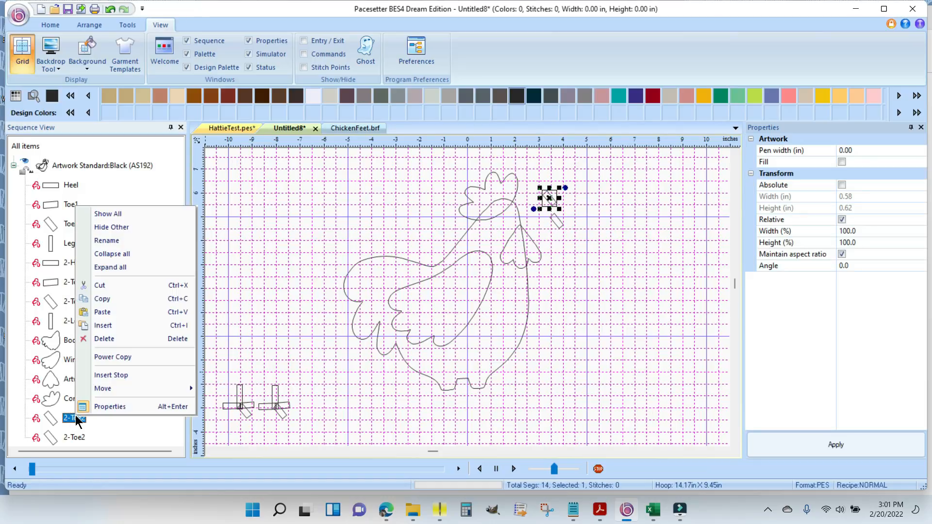
{"action": "left_click", "coordinate": [120, 240]}
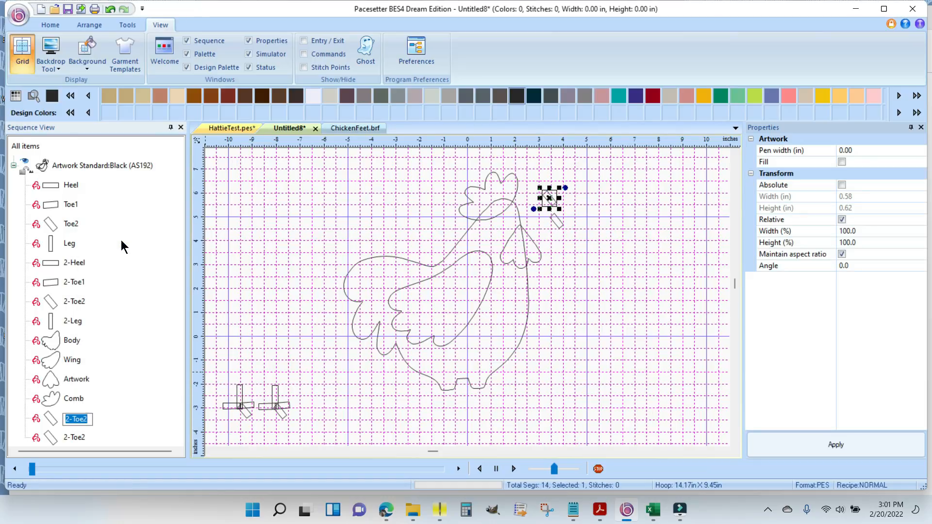
{"action": "type", "text": "Beak1"}
{"action": "key", "text": "Return"}
- Rename the lower toe copy in front of the head as Beak2
{"action": "left_click", "coordinate": [73, 438]}
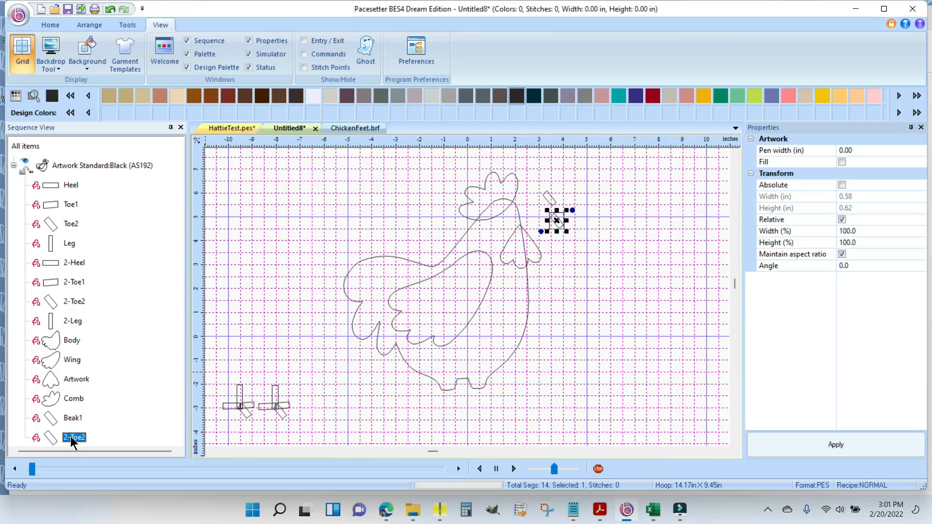
{"action": "right_click", "coordinate": [71, 440]}
{"action": "left_click", "coordinate": [104, 259]}
{"action": "type", "text": "Beak2"}
{"action": "key", "text": "Return"}
- Duplicate Beak1 and Beak2 together and move the copied pair farther out in front of the hen
{"action": "left_click", "coordinate": [558, 190]}
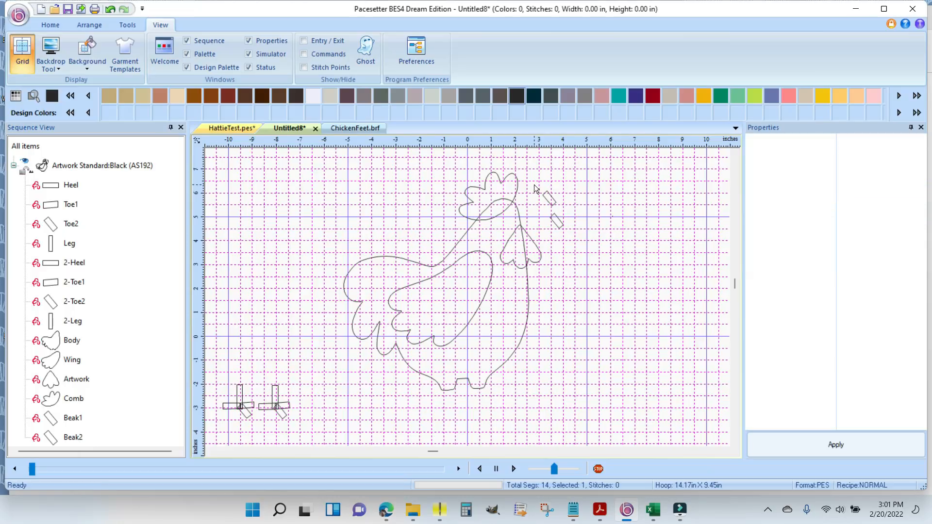
{"action": "left_click_drag", "start_coordinate": [537, 185], "coordinate": [609, 250]}
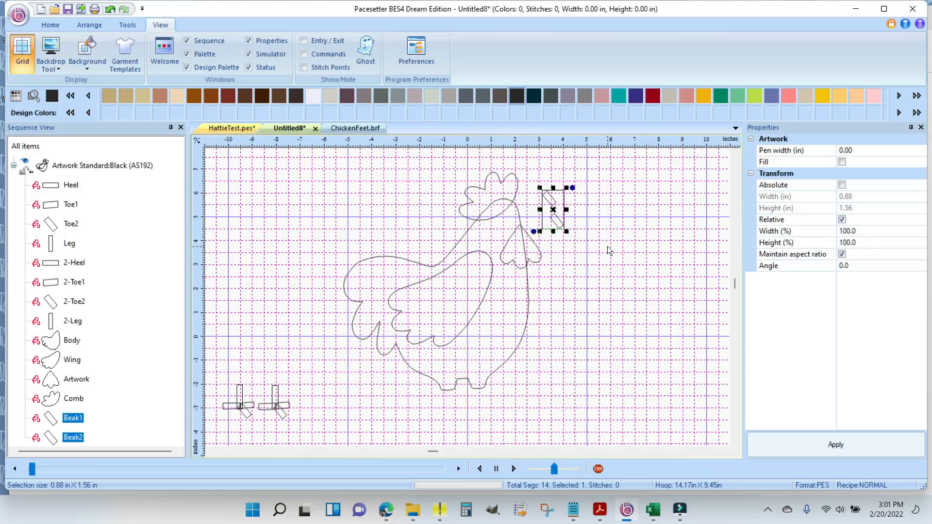
{"action": "right_click", "coordinate": [555, 209]}
{"action": "left_click", "coordinate": [590, 231]}
{"action": "right_click", "coordinate": [601, 222]}
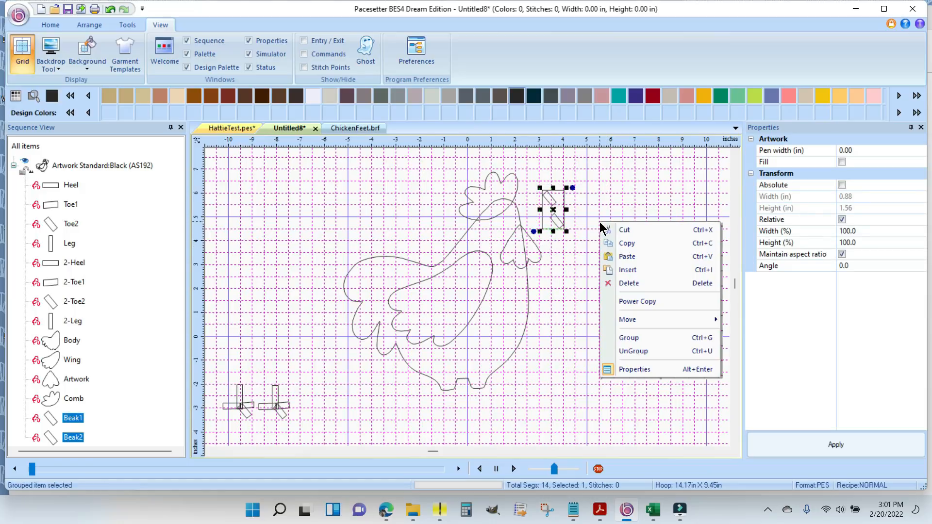
{"action": "left_click", "coordinate": [642, 256]}
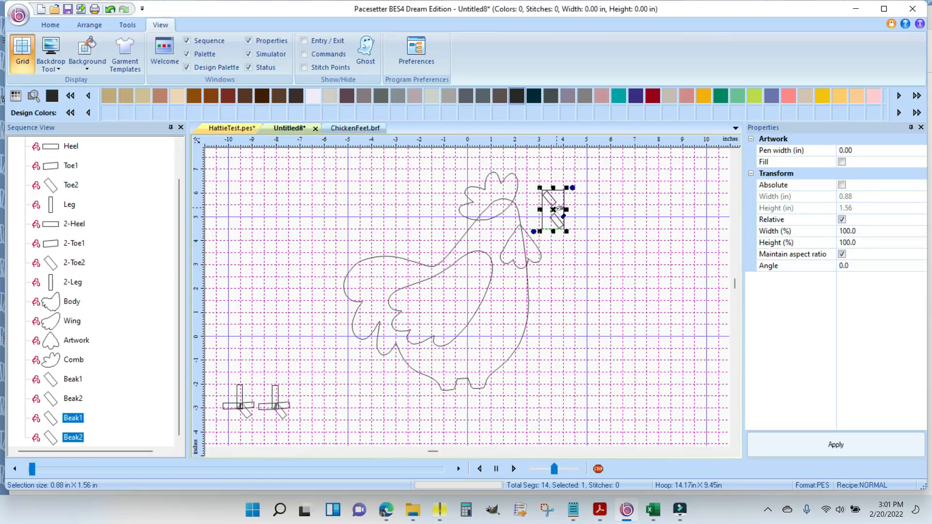
{"action": "left_click_drag", "start_coordinate": [557, 210], "coordinate": [625, 208]}
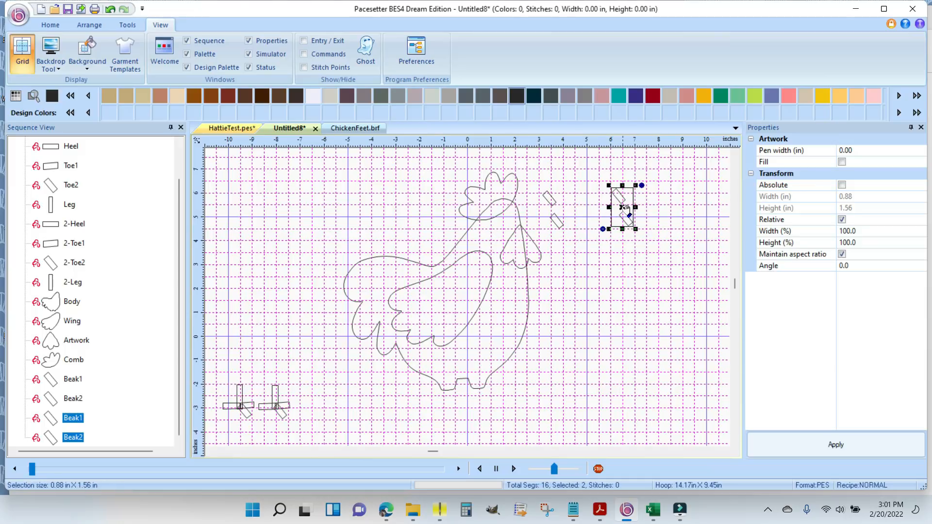
- Rename the copied Beak1 piece as ChickBeak1
{"action": "left_click", "coordinate": [73, 417]}
{"action": "right_click", "coordinate": [73, 418]}
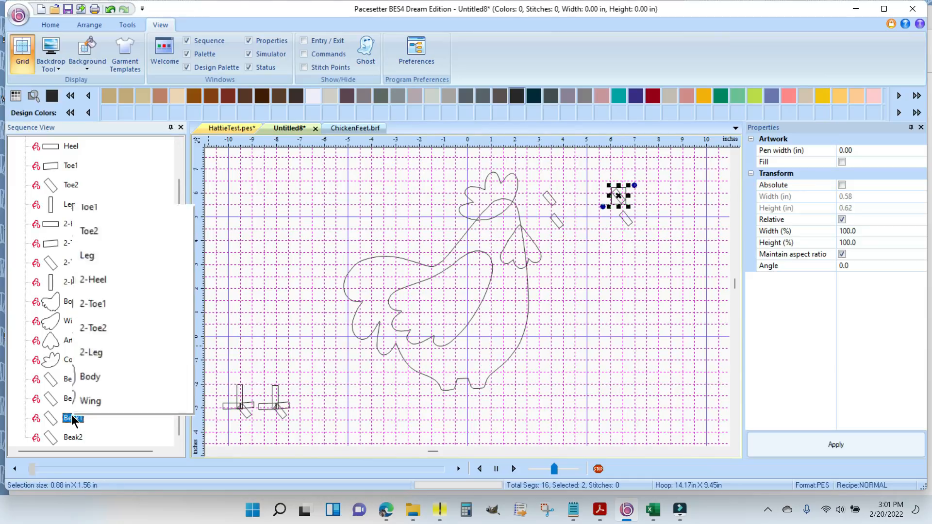
{"action": "left_click", "coordinate": [119, 239]}
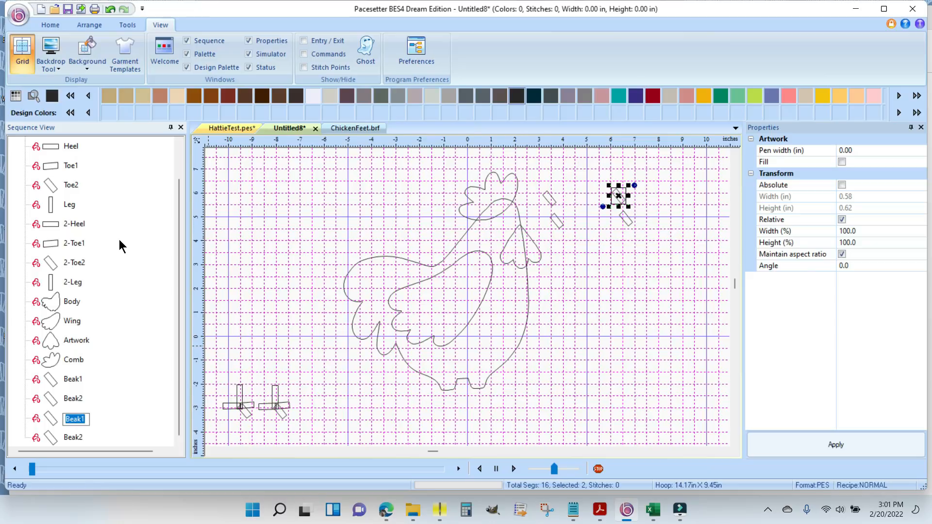
{"action": "type", "text": "ChickBeak1"}
{"action": "key", "text": "Return"}
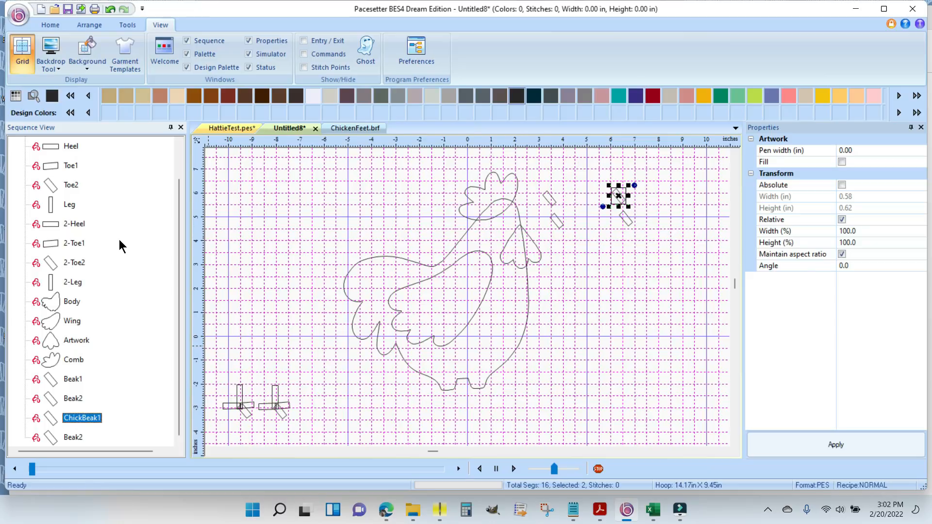
- Rename the copied Beak2 piece as ChickBeak2
{"action": "left_click", "coordinate": [70, 437]}
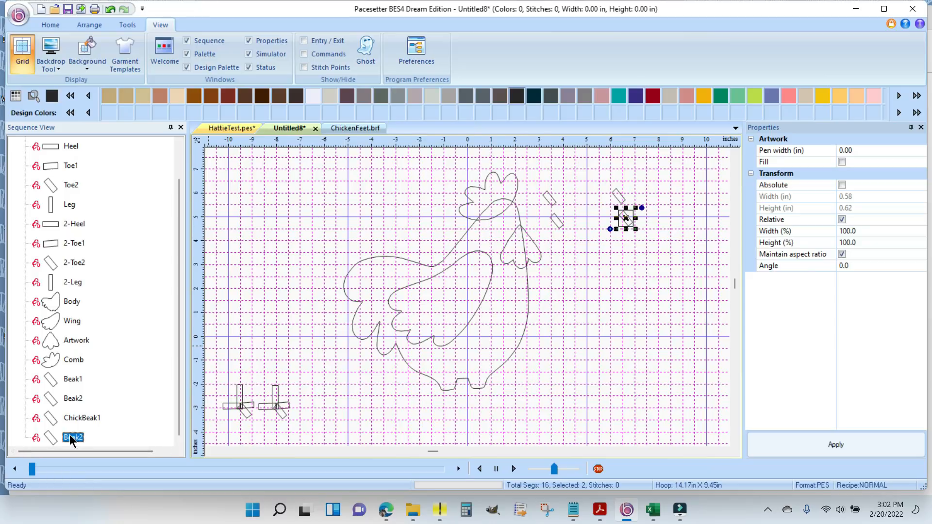
{"action": "right_click", "coordinate": [74, 438]}
{"action": "left_click", "coordinate": [141, 264]}
{"action": "type", "text": "ChickBeak2"}
{"action": "key", "text": "Return"}
- Move ChickBeak1 and ChickBeak2 together to the empty area above the hen's tail
{"action": "left_click", "coordinate": [653, 291]}
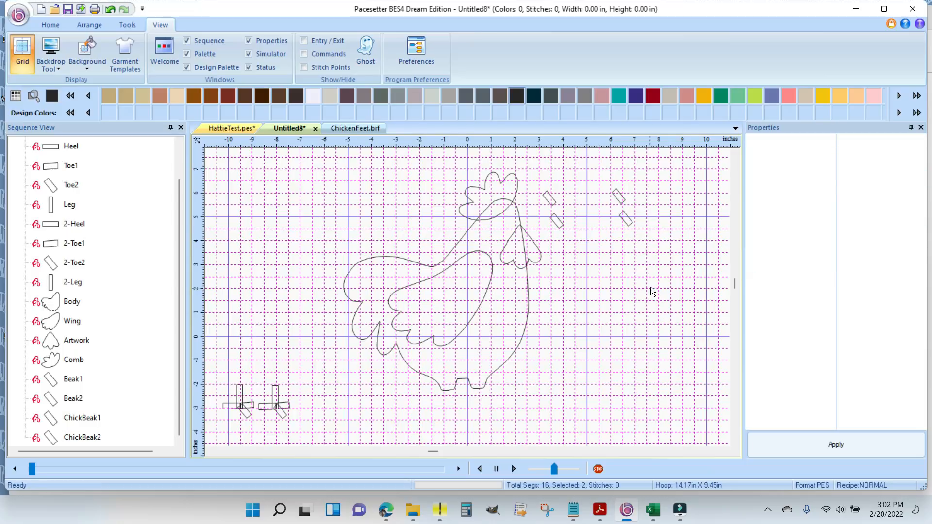
{"action": "left_click_drag", "start_coordinate": [649, 186], "coordinate": [658, 267]}
{"action": "left_click_drag", "start_coordinate": [622, 207], "coordinate": [314, 209]}
- Rotate Beak1 counterclockwise so it slants upward toward the front, and place it against the front edge of the hen's head
{"action": "left_click", "coordinate": [551, 197]}
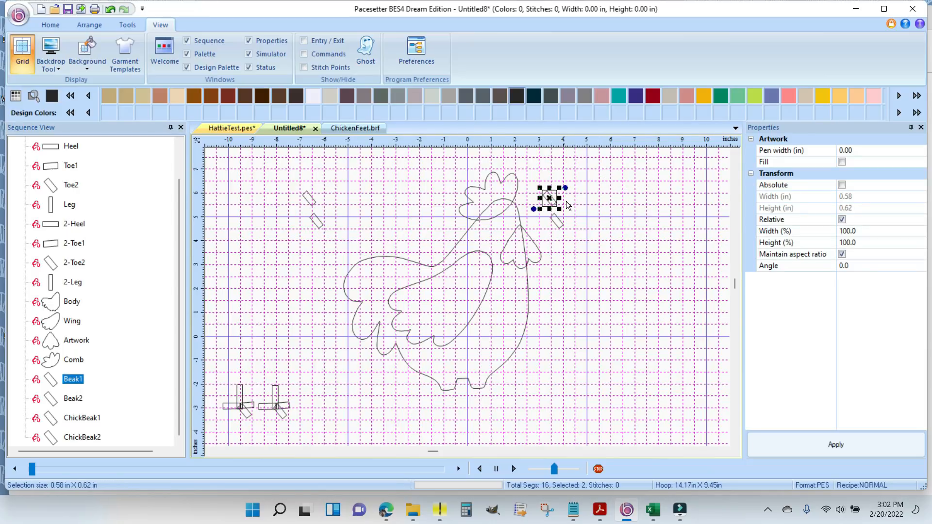
{"action": "left_click_drag", "start_coordinate": [566, 187], "coordinate": [527, 157]}
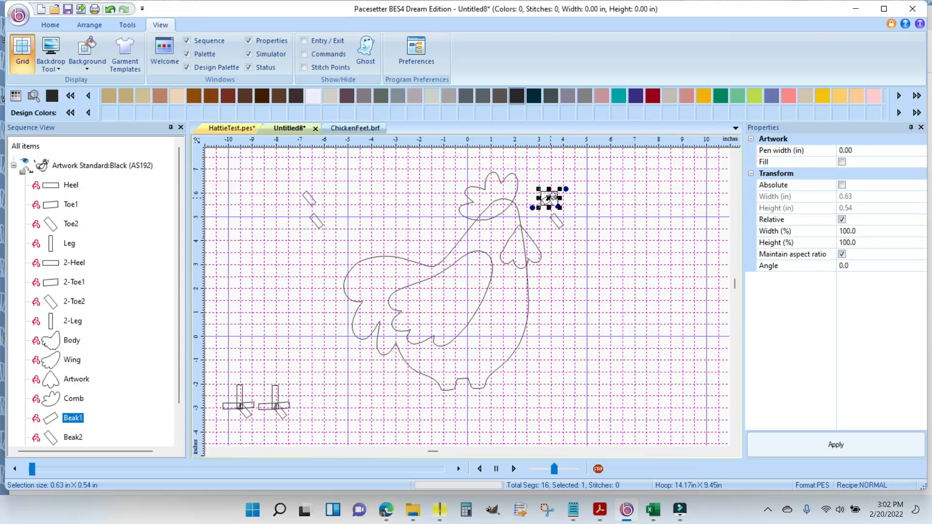
{"action": "left_click_drag", "start_coordinate": [552, 201], "coordinate": [525, 209]}
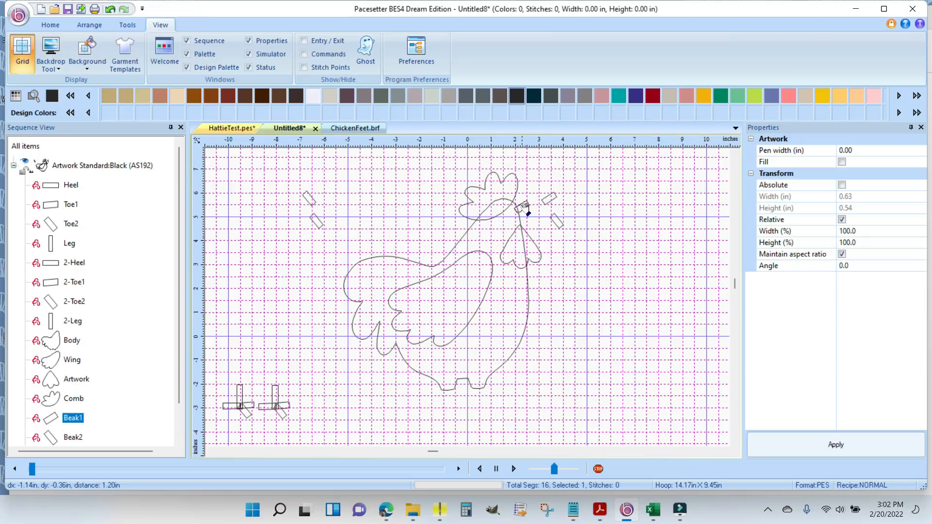
- Place Beak2 just below Beak1 on the head's front edge and rotate it counterclockwise to form the lower beak
{"action": "left_click", "coordinate": [559, 223]}
{"action": "left_click_drag", "start_coordinate": [558, 222], "coordinate": [524, 221]}
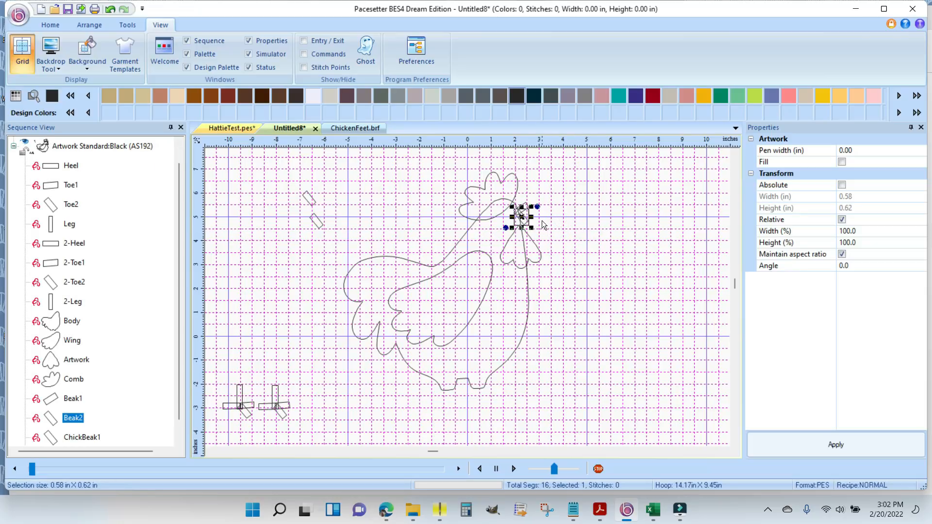
{"action": "scroll", "coordinate": [620, 224], "scroll_direction": "up", "scroll_amount": 1}
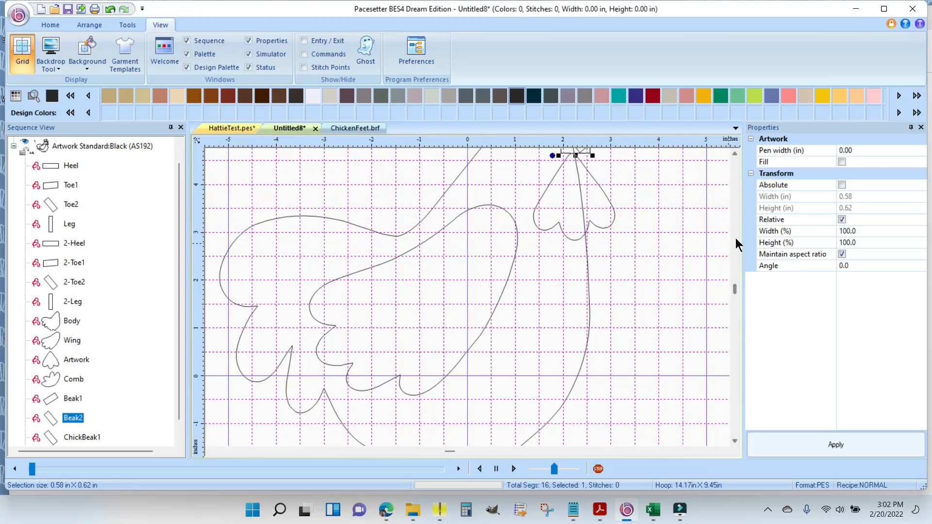
{"action": "left_click", "coordinate": [736, 152]}
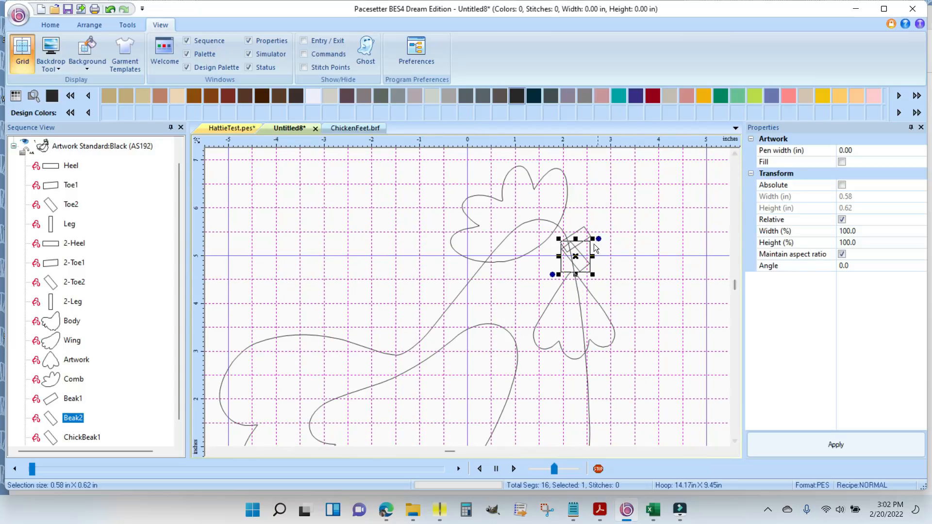
{"action": "left_click_drag", "start_coordinate": [599, 239], "coordinate": [596, 215]}
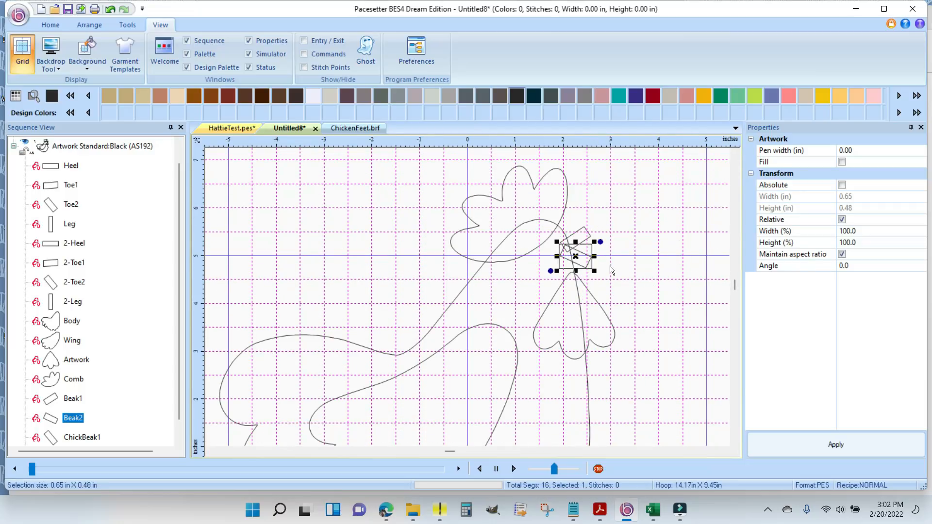
{"action": "left_click", "coordinate": [626, 263]}
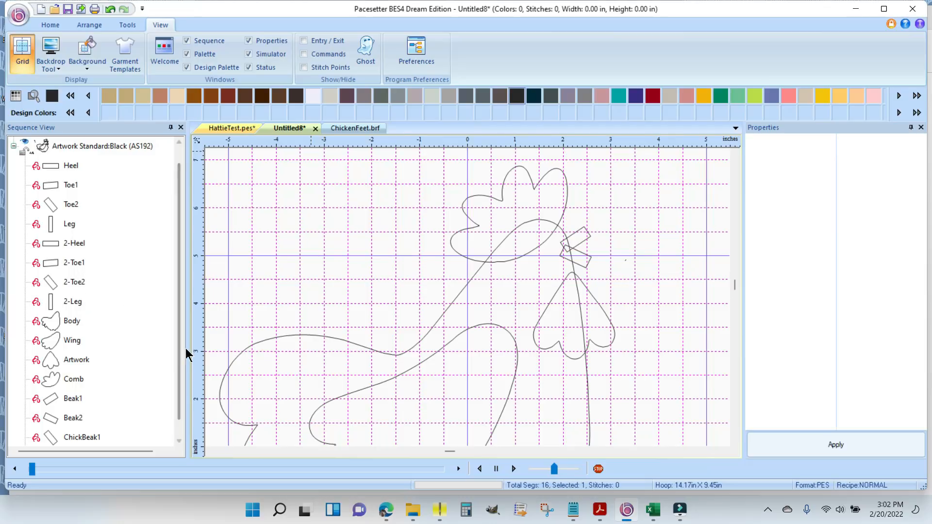
- Move Beak1 and Beak2 together in the stitching sequence so they come after 2-Leg and before Body
{"action": "scroll", "coordinate": [180, 388], "scroll_direction": "down", "scroll_amount": 1}
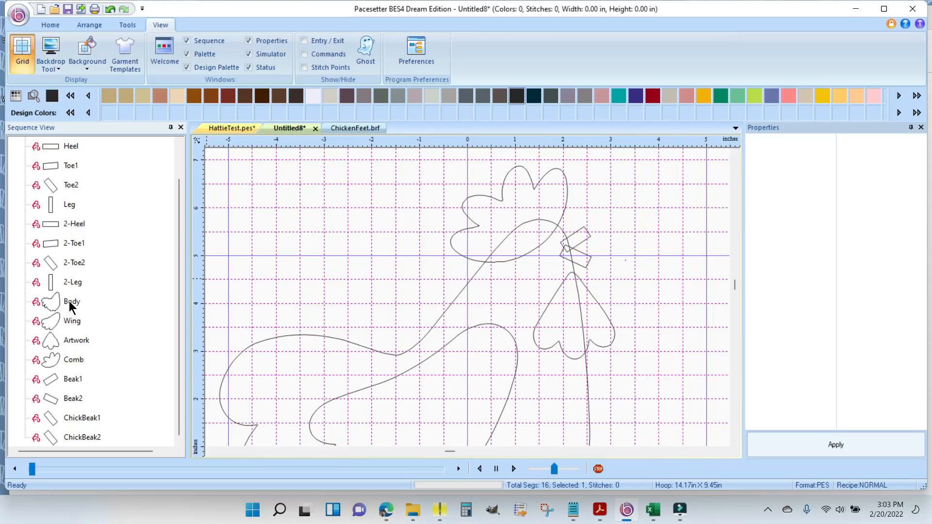
{"action": "left_click", "coordinate": [73, 379]}
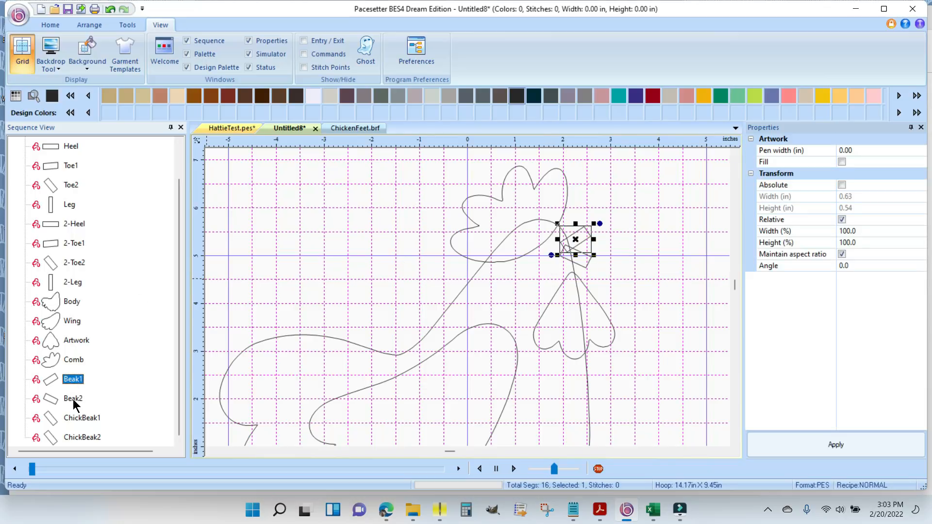
{"action": "left_click", "coordinate": [74, 401], "text": "ctrl"}
{"action": "left_click_drag", "start_coordinate": [49, 378], "coordinate": [57, 288]}
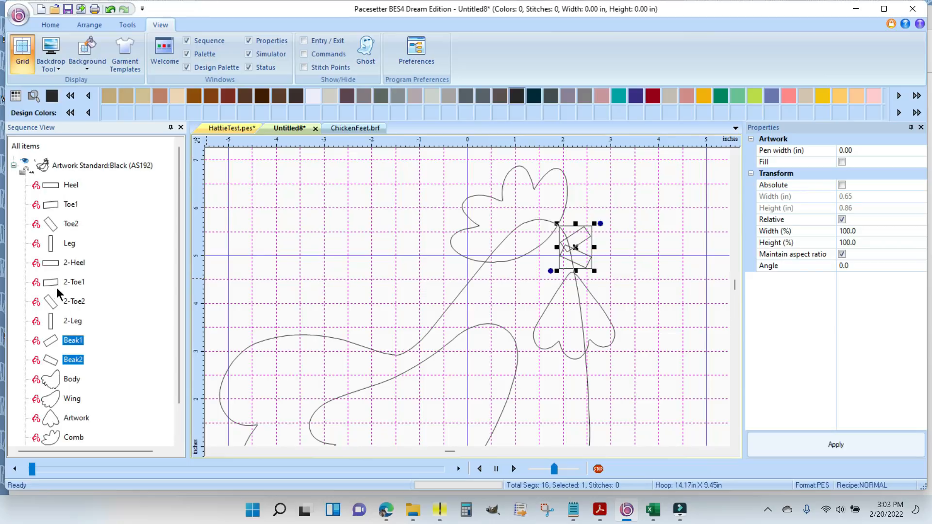
{"action": "left_click", "coordinate": [73, 321]}
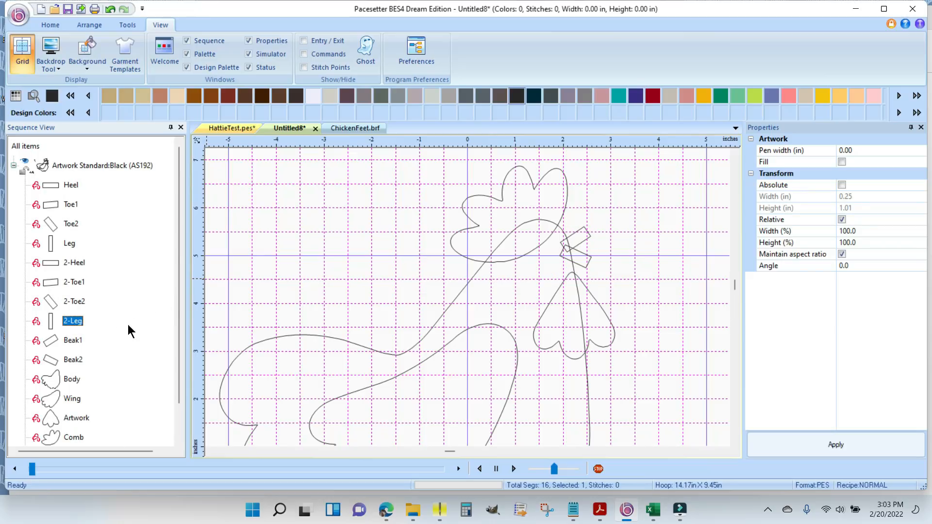
- Move the Comb in the stitching sequence to sit between Beak2 and Body
{"action": "left_click", "coordinate": [76, 360]}
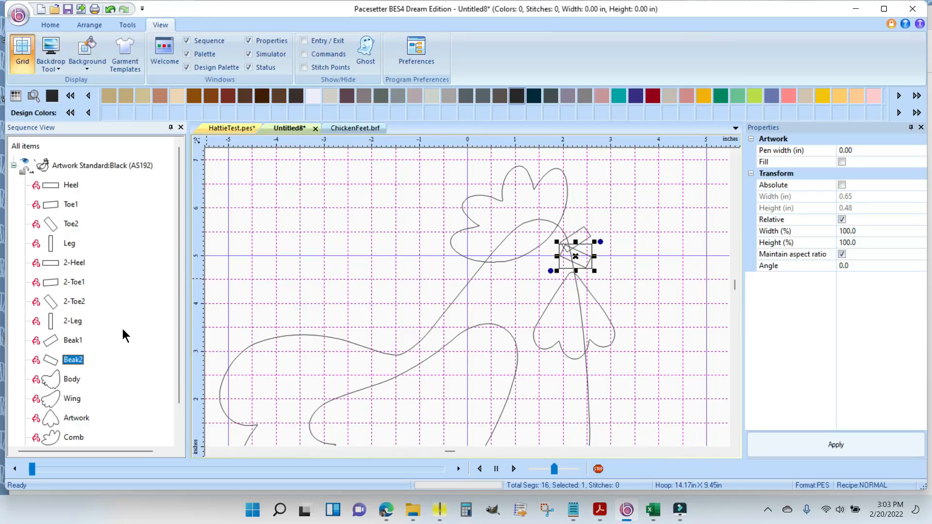
{"action": "left_click", "coordinate": [80, 438]}
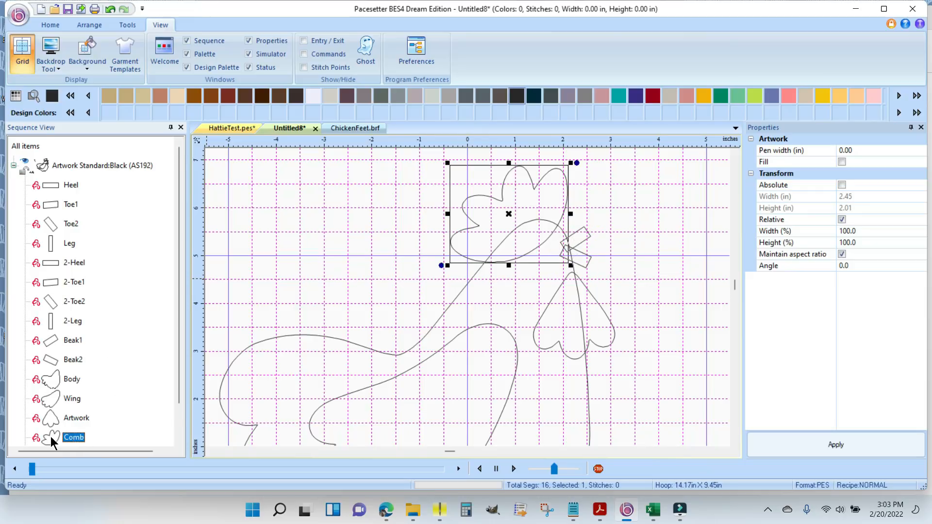
{"action": "left_click_drag", "start_coordinate": [54, 416], "coordinate": [44, 338]}
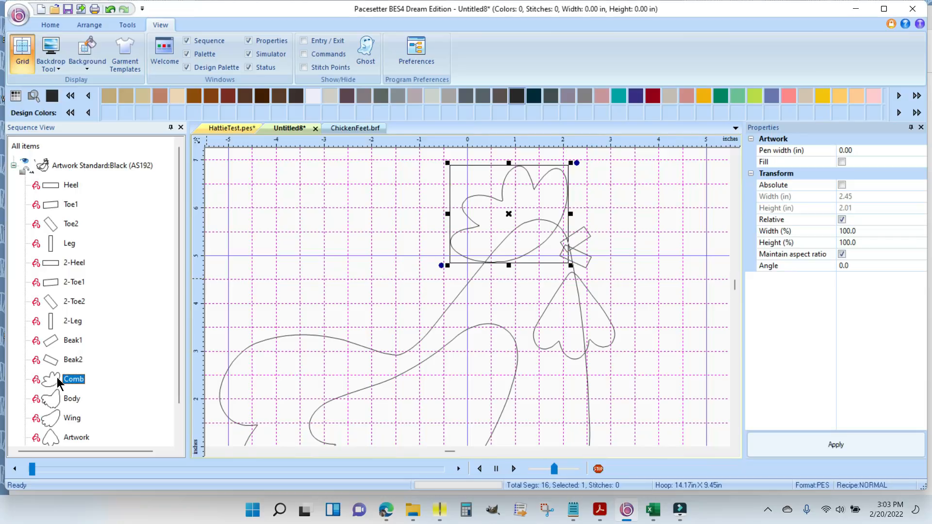
- Check the Body and Wing entries in the stitching sequence and rename the unnamed artwork piece below the beak as Waddle
{"action": "left_click", "coordinate": [70, 403]}
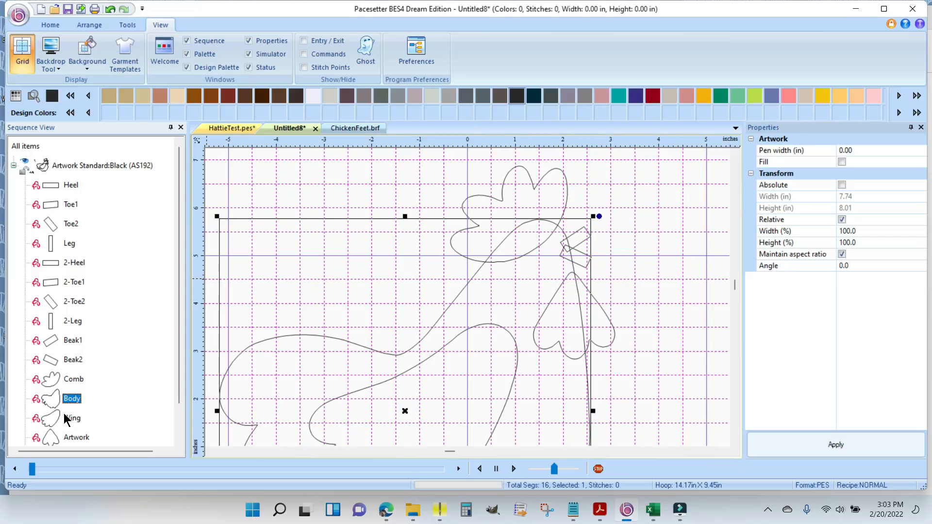
{"action": "left_click", "coordinate": [76, 421]}
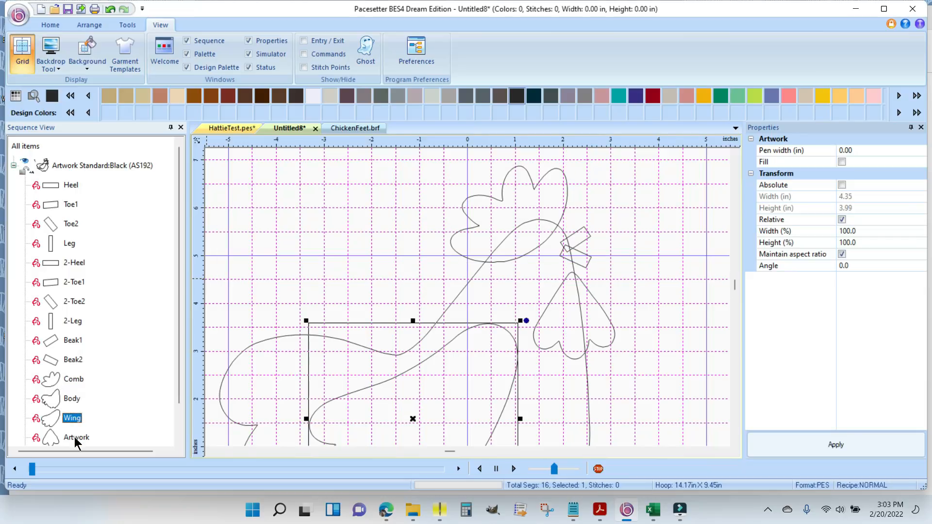
{"action": "left_click", "coordinate": [75, 437]}
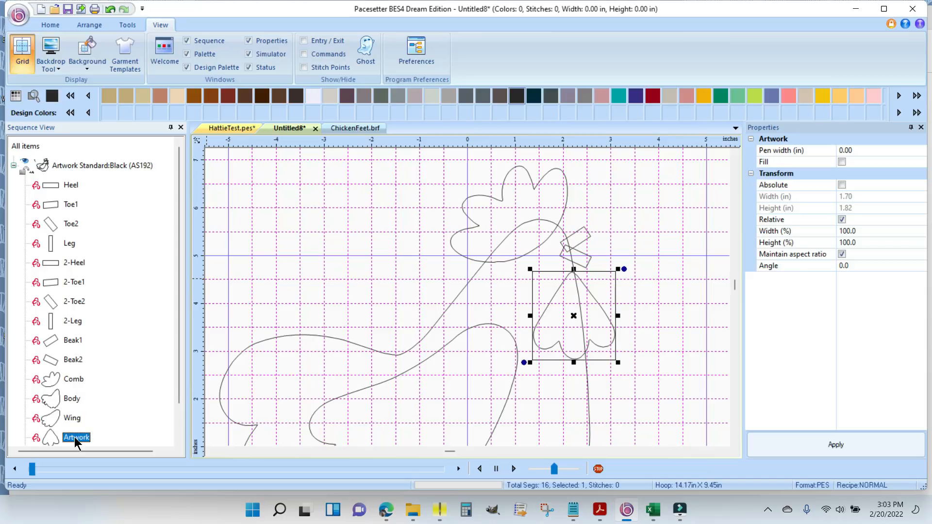
{"action": "right_click", "coordinate": [76, 421]}
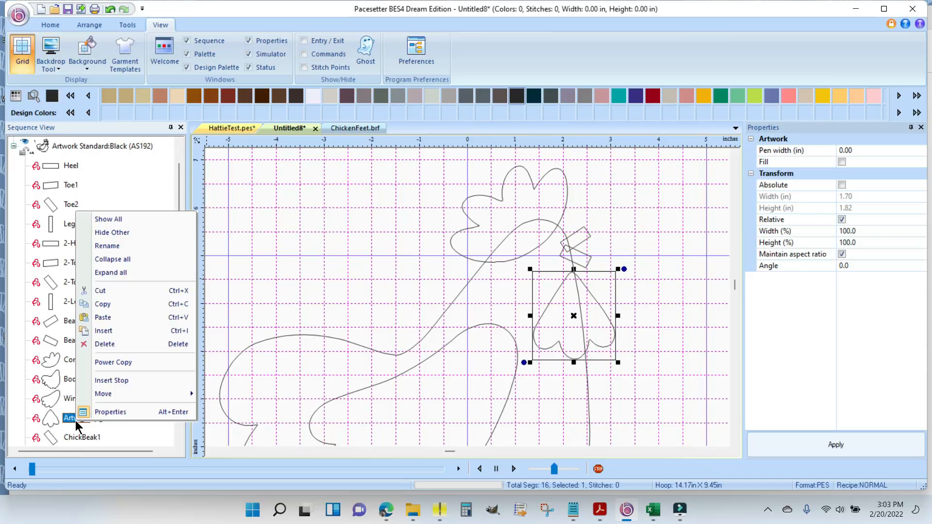
{"action": "left_click", "coordinate": [116, 247]}
{"action": "type", "text": "Waddle"}
{"action": "key", "text": "Return"}
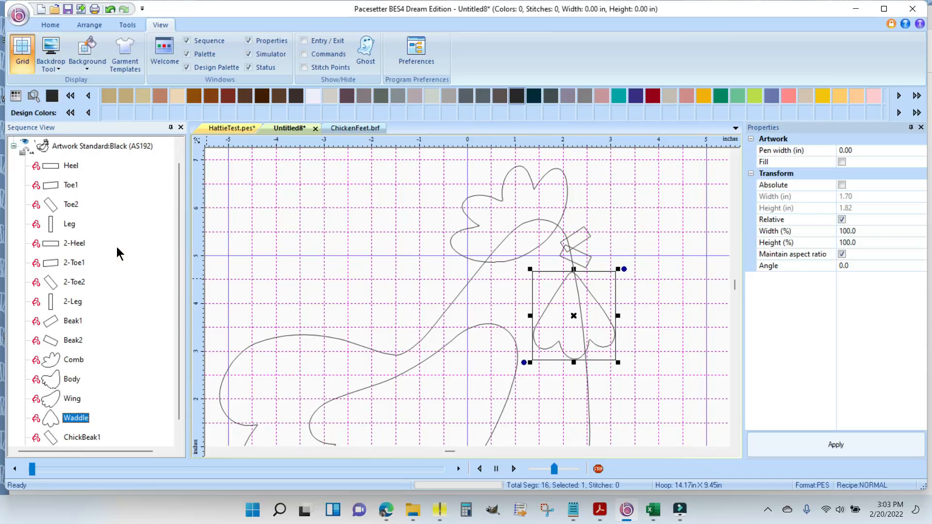
{"action": "left_click", "coordinate": [677, 271]}
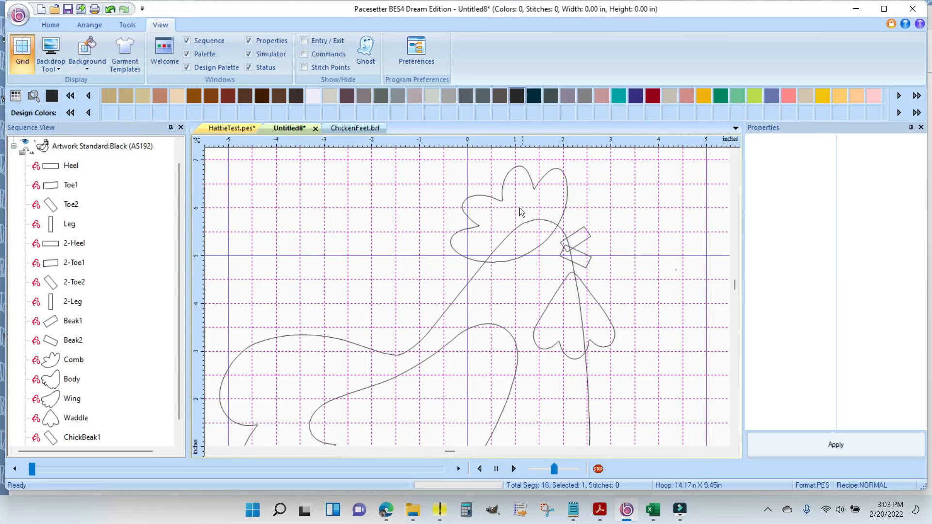
- Nudge the Comb slightly up and back on the hen's head
{"action": "left_click", "coordinate": [502, 199]}
{"action": "left_click_drag", "start_coordinate": [515, 216], "coordinate": [503, 206]}
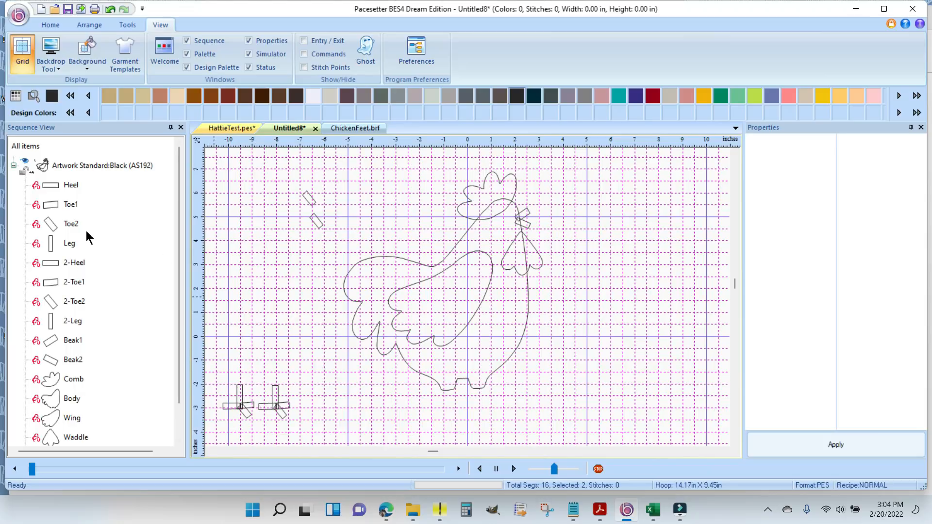
- Move both feet together, Heel through 2-Leg, beneath the hen so the legs meet the bottom of the body
{"action": "left_click", "coordinate": [64, 185]}
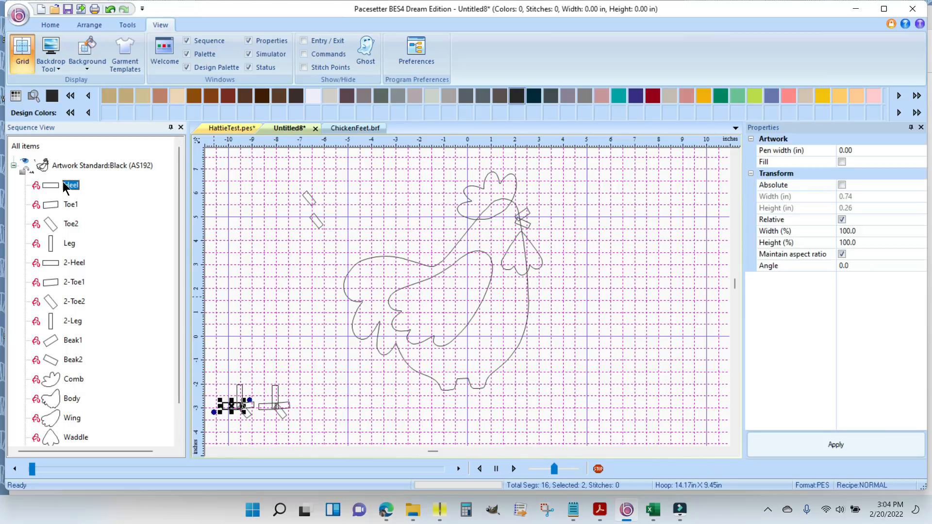
{"action": "left_click", "coordinate": [71, 322], "text": "shift"}
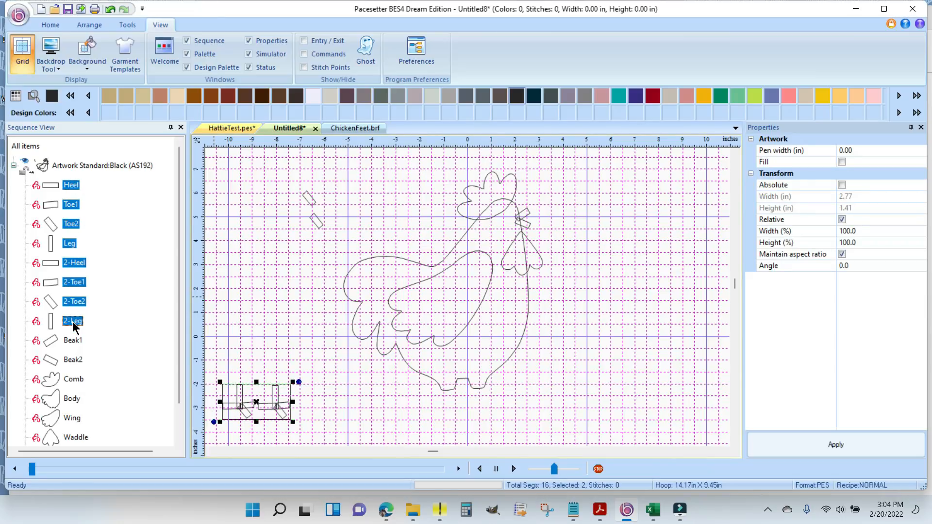
{"action": "left_click_drag", "start_coordinate": [259, 407], "coordinate": [467, 401]}
{"action": "left_click", "coordinate": [582, 390]}
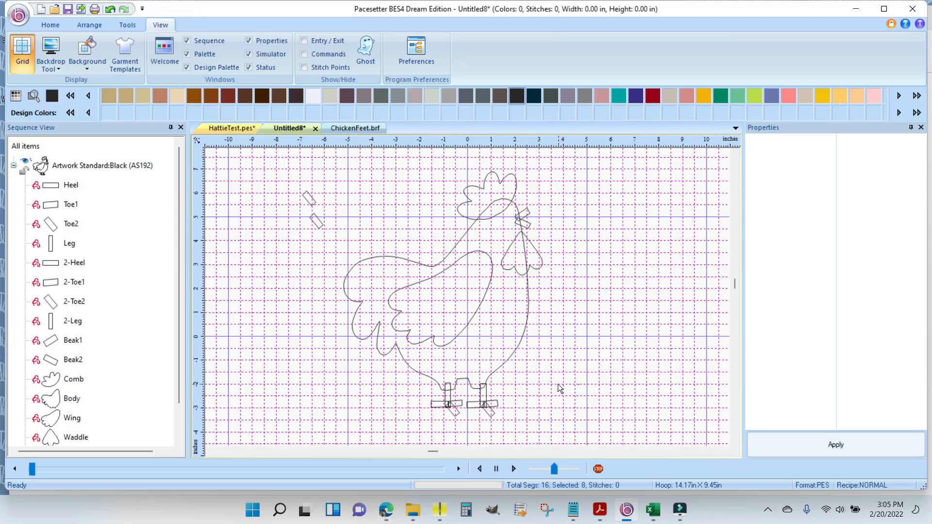
{"action": "left_click", "coordinate": [487, 396]}
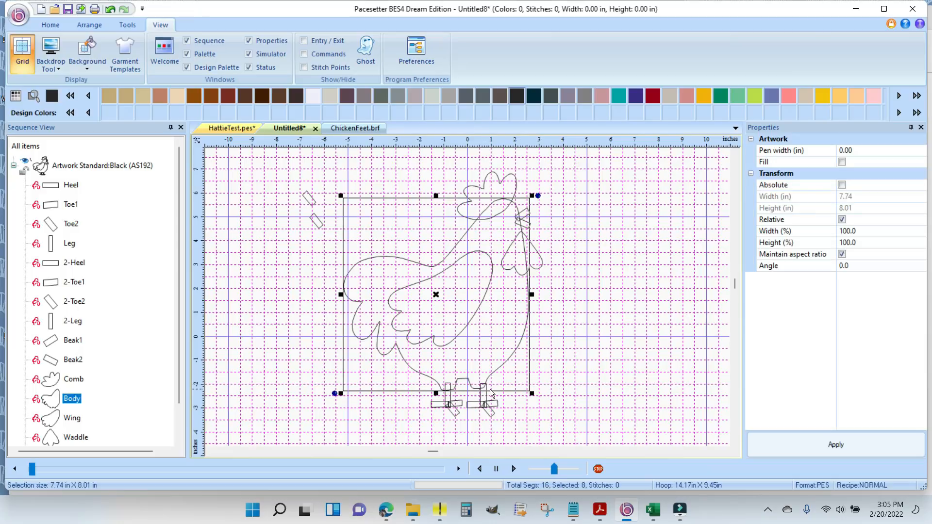
{"action": "left_click", "coordinate": [580, 398]}
{"action": "left_click", "coordinate": [491, 418]}
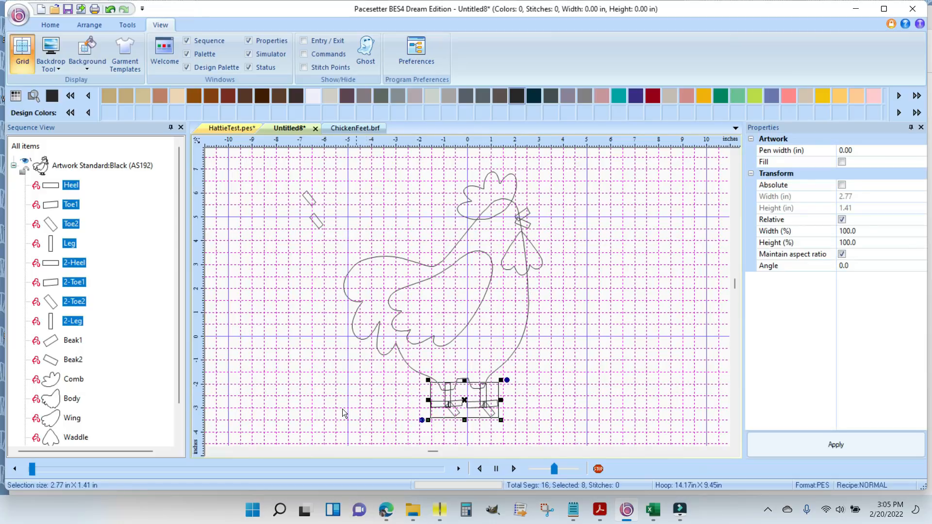
{"action": "left_click", "coordinate": [328, 388]}
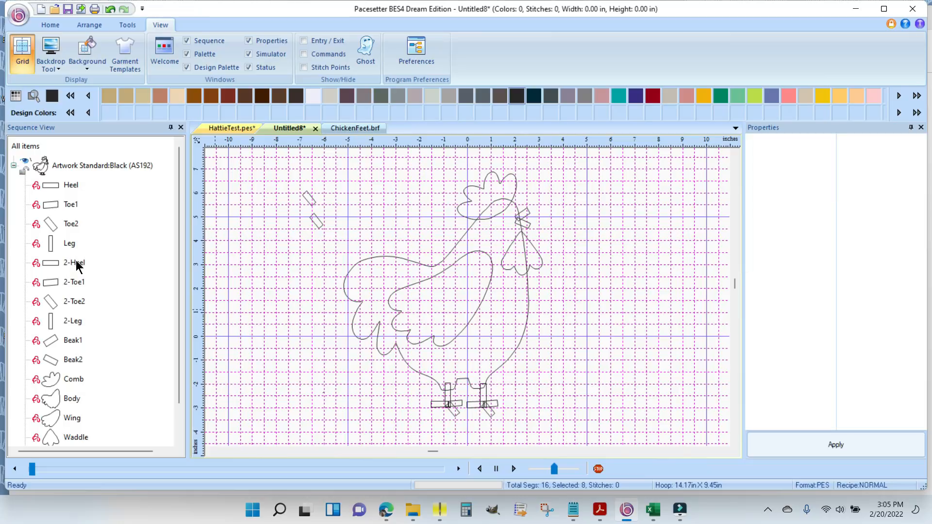
- Move the second foot, 2-Heel through 2-Leg, slightly lower and stretch 2-Leg upward to reach the body
{"action": "left_click", "coordinate": [76, 264]}
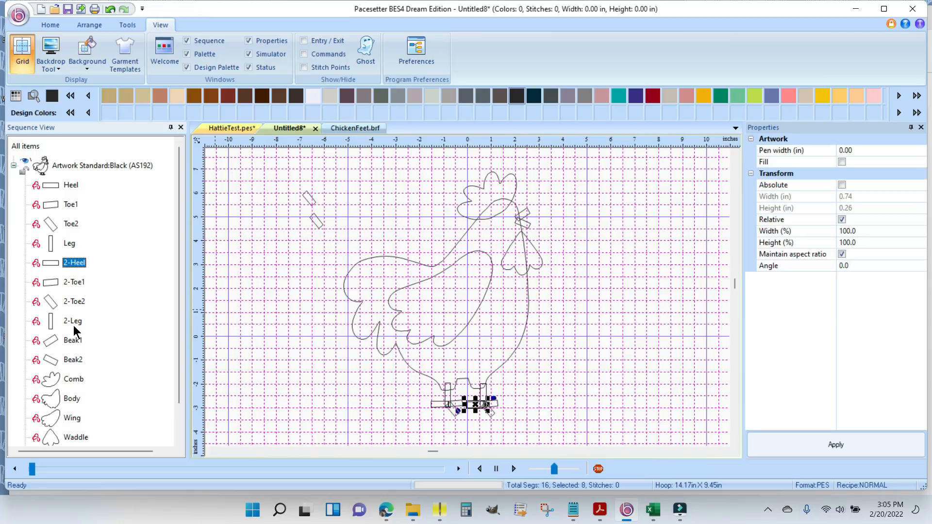
{"action": "left_click", "coordinate": [68, 323], "text": "shift"}
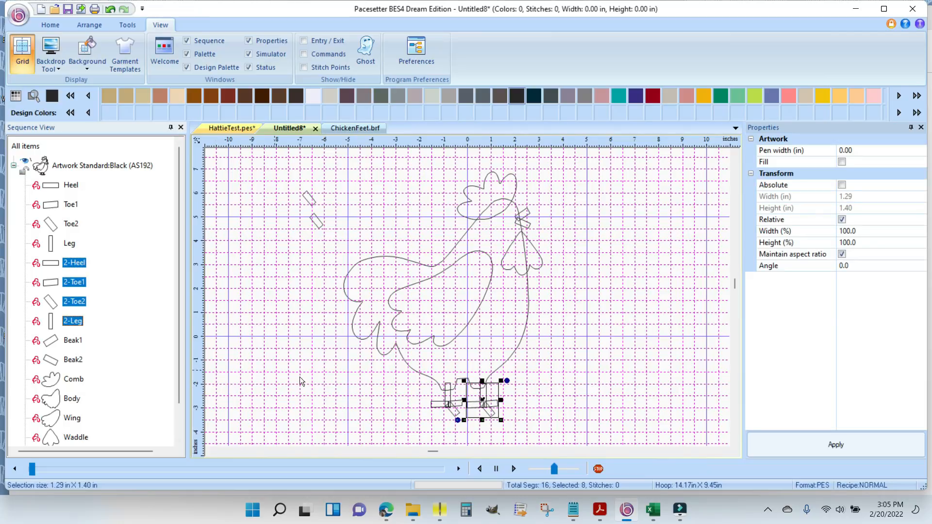
{"action": "left_click_drag", "start_coordinate": [483, 398], "coordinate": [484, 407]}
{"action": "left_click", "coordinate": [564, 401]}
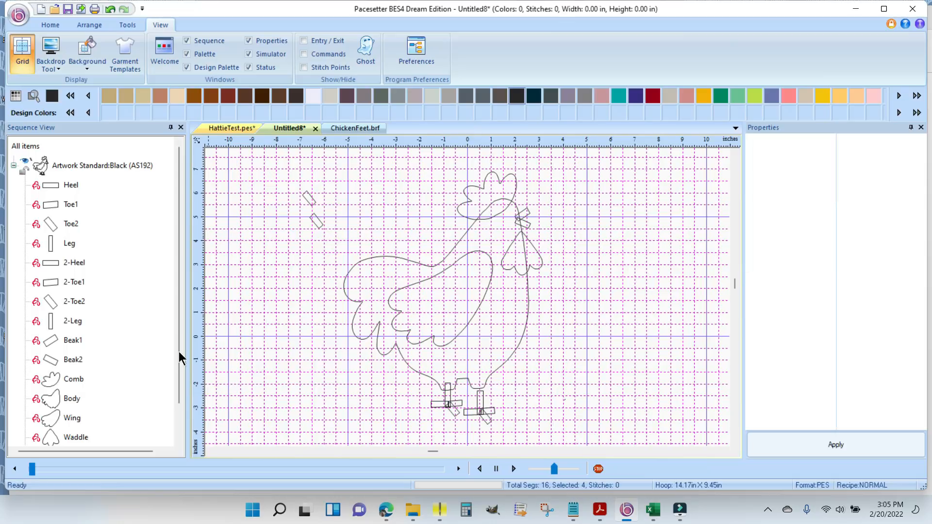
{"action": "left_click", "coordinate": [76, 325]}
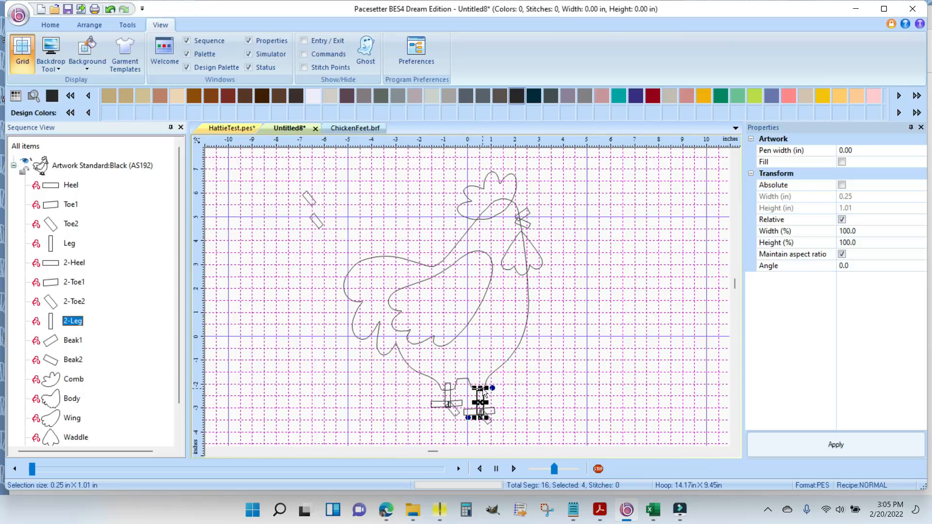
{"action": "left_click_drag", "start_coordinate": [480, 388], "coordinate": [479, 377]}
{"action": "left_click", "coordinate": [569, 397]}
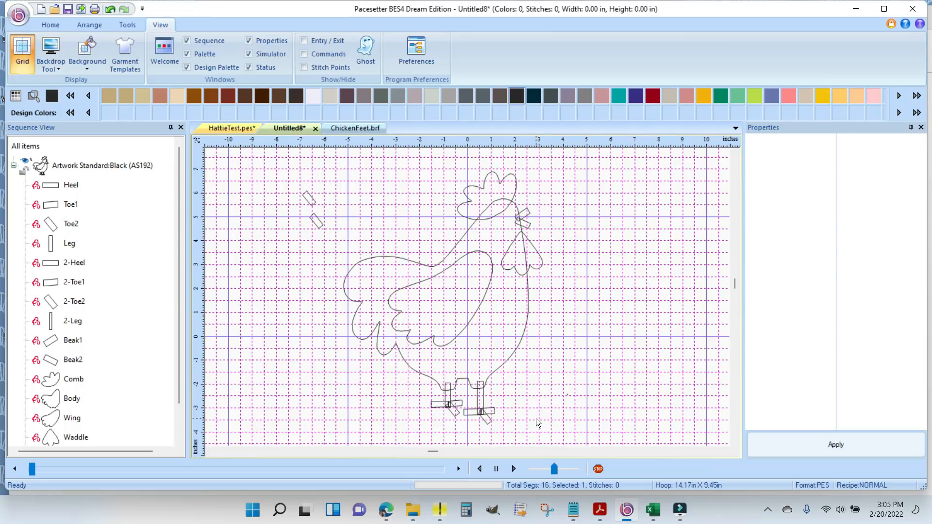
- Shift the first foot, Heel through Leg, slightly down under the hen's body
{"action": "left_click", "coordinate": [71, 186]}
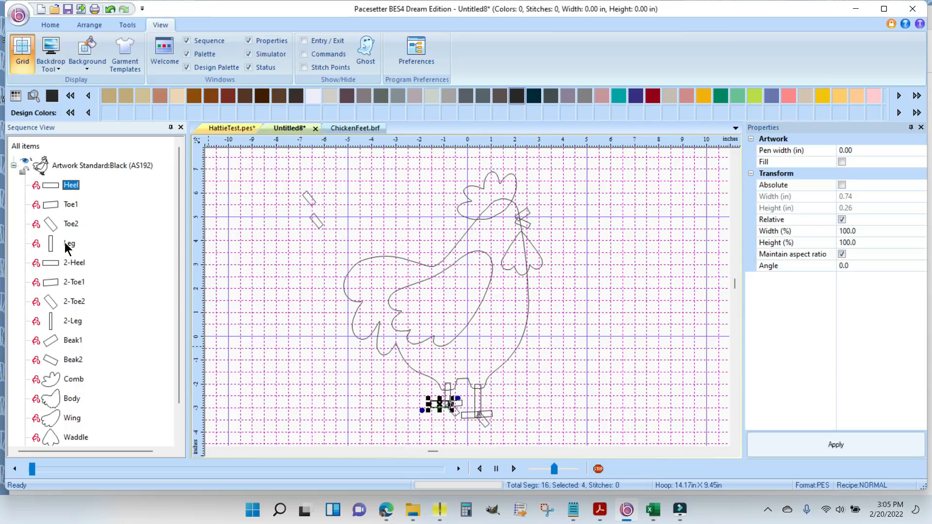
{"action": "left_click", "coordinate": [67, 245], "text": "shift"}
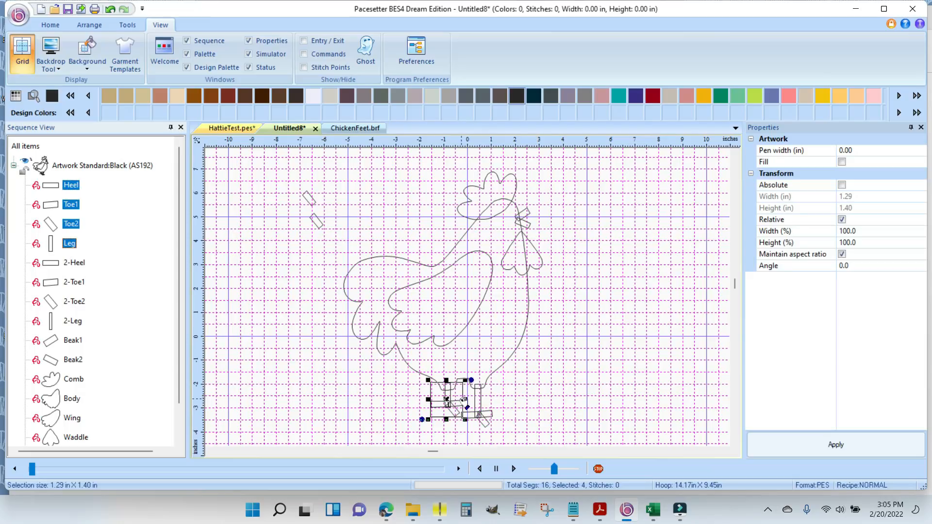
{"action": "left_click", "coordinate": [662, 366]}
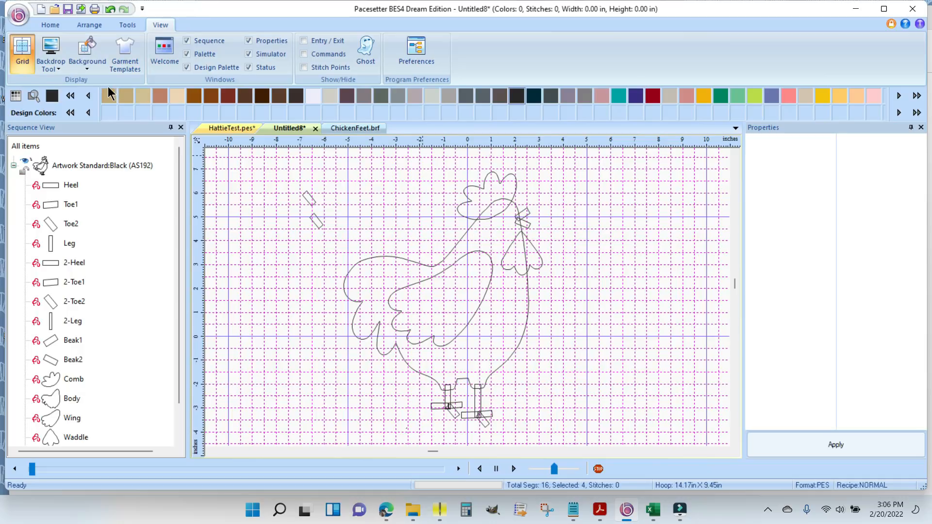
- Import the FCM file M23-M24_Chick from the Chicks folder in ChickenSalad
{"action": "left_click", "coordinate": [17, 17]}
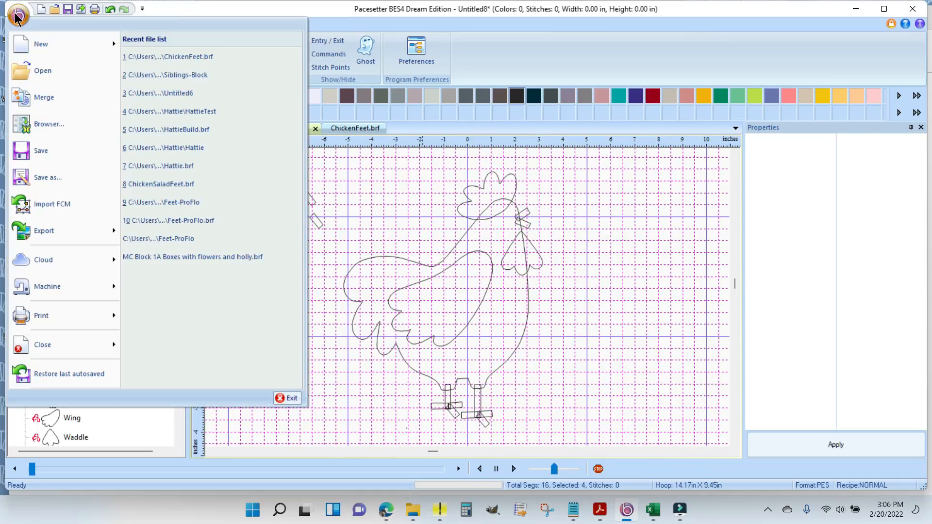
{"action": "left_click", "coordinate": [46, 202]}
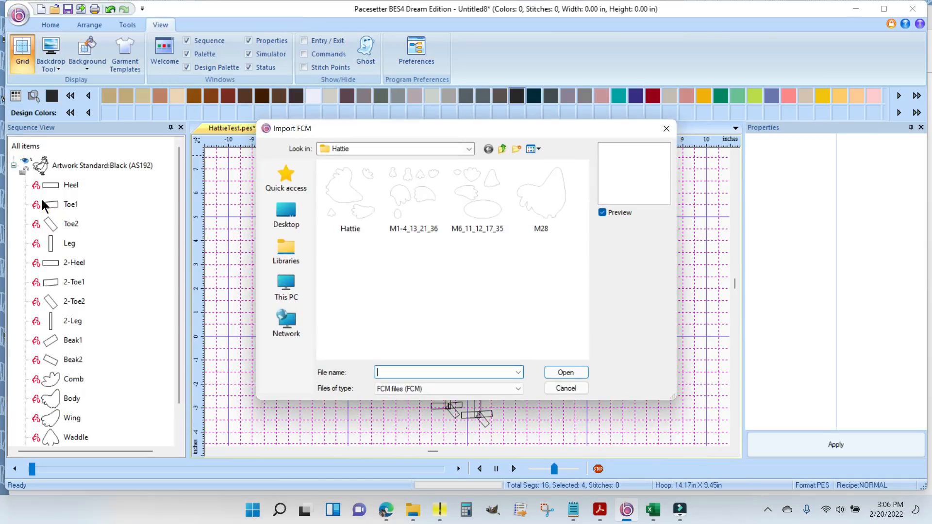
{"action": "left_click", "coordinate": [503, 151]}
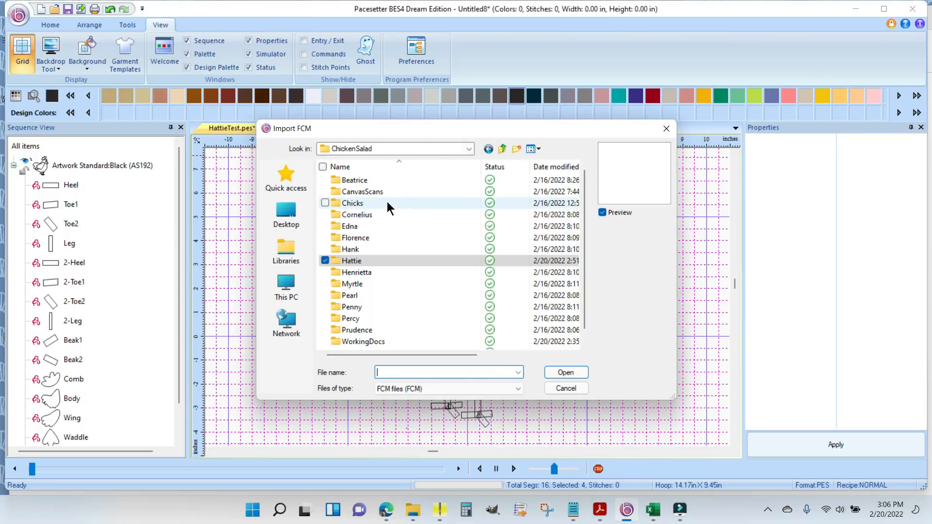
{"action": "double_click", "coordinate": [387, 203]}
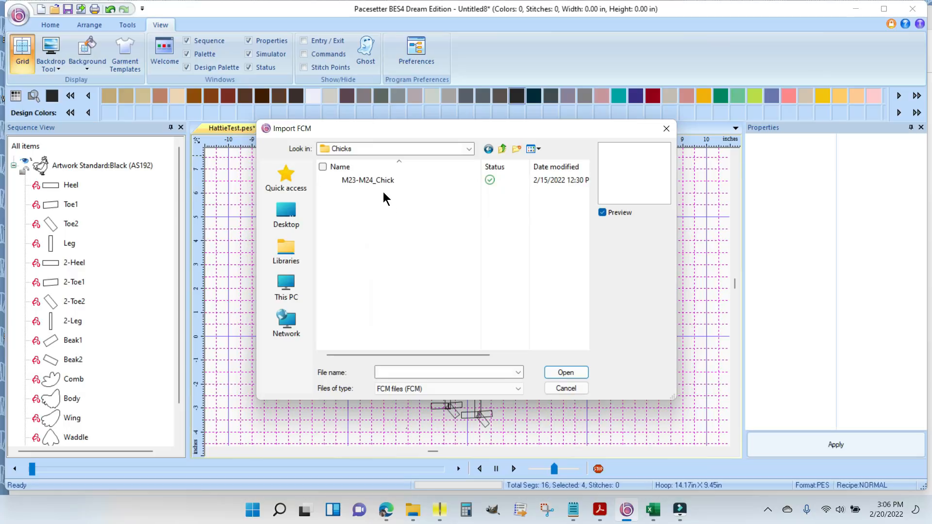
{"action": "left_click", "coordinate": [372, 179]}
{"action": "left_click", "coordinate": [564, 374]}
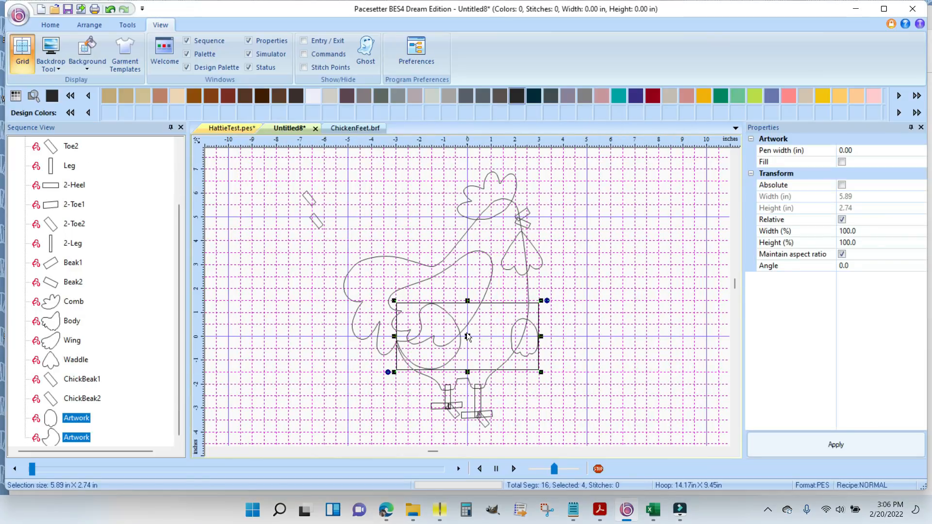
- Move the imported chick shapes above the hen's back and rotate the chick's body slightly clockwise
{"action": "left_click_drag", "start_coordinate": [467, 337], "coordinate": [347, 208]}
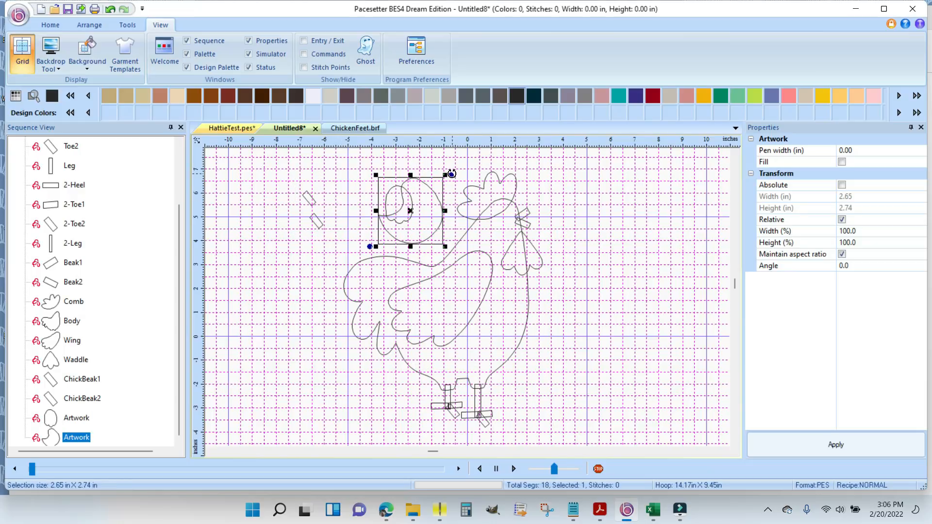
{"action": "left_click_drag", "start_coordinate": [451, 176], "coordinate": [424, 221]}
{"action": "left_click", "coordinate": [397, 192]}
{"action": "left_click", "coordinate": [439, 221]}
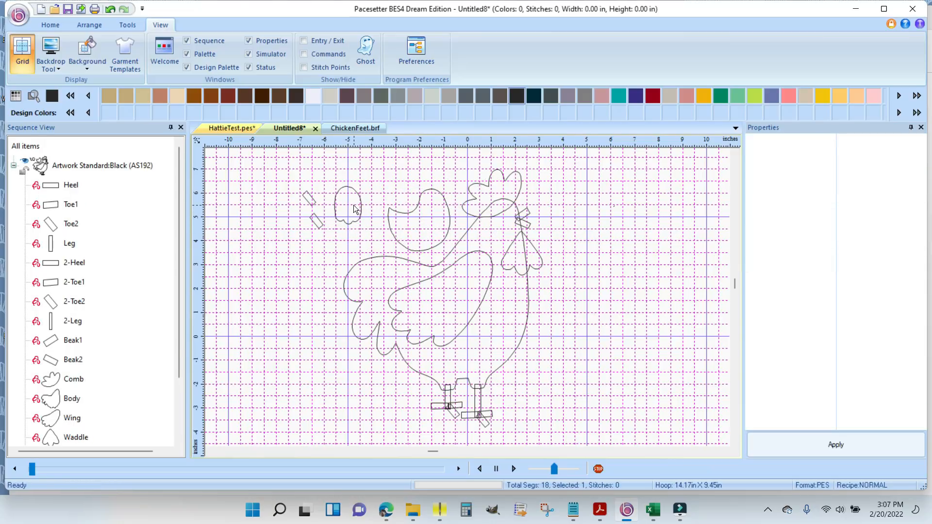
- Rotate the chick's wing so its scalloped edge faces the tail, and place it on the chick's body
{"action": "left_click", "coordinate": [360, 203]}
{"action": "left_click_drag", "start_coordinate": [370, 183], "coordinate": [333, 254]}
{"action": "left_click_drag", "start_coordinate": [352, 207], "coordinate": [419, 219]}
{"action": "left_click", "coordinate": [316, 257]}
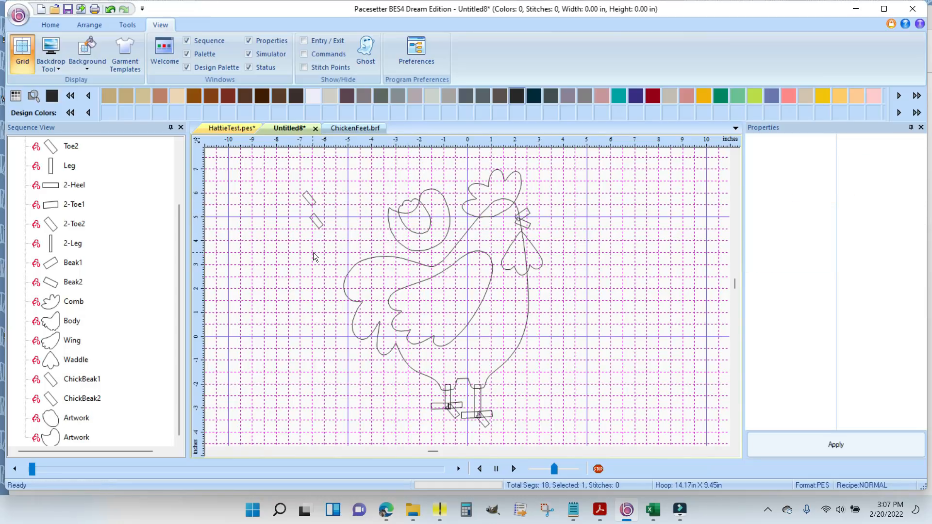
- Place ChickBeak1 and ChickBeak2 at the front of the chick's head and rotate them to form an open beak
{"action": "left_click", "coordinate": [314, 200]}
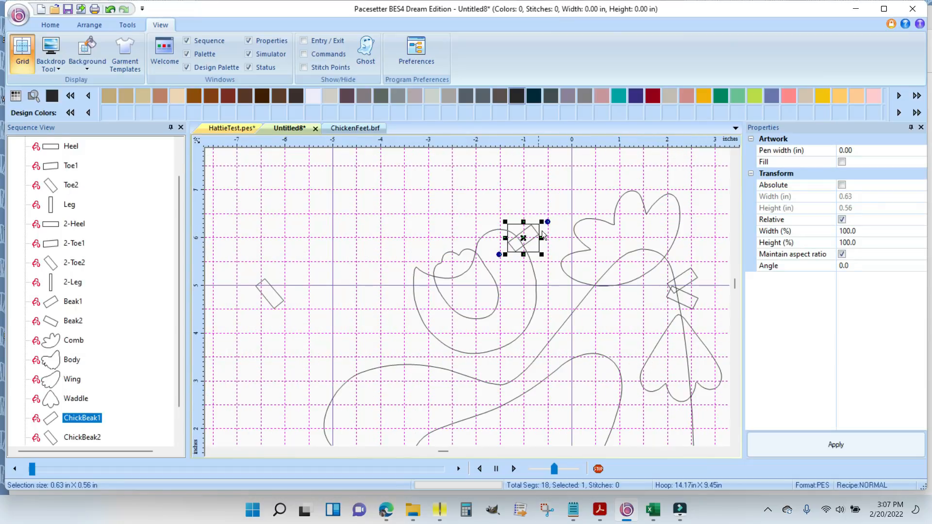
{"action": "left_click_drag", "start_coordinate": [547, 222], "coordinate": [521, 234]}
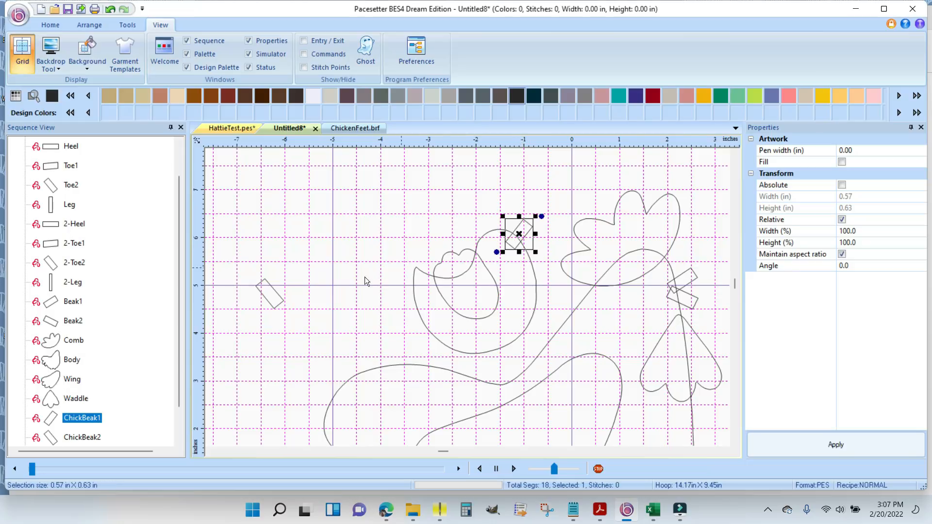
{"action": "left_click", "coordinate": [267, 289]}
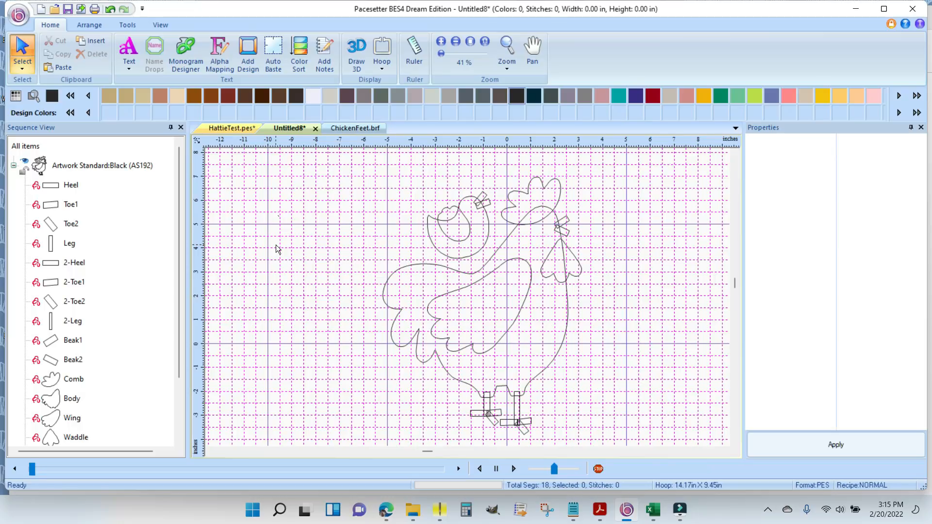
- Select all pieces of the design and convert them to applique
{"action": "key", "text": "ctrl+a"}
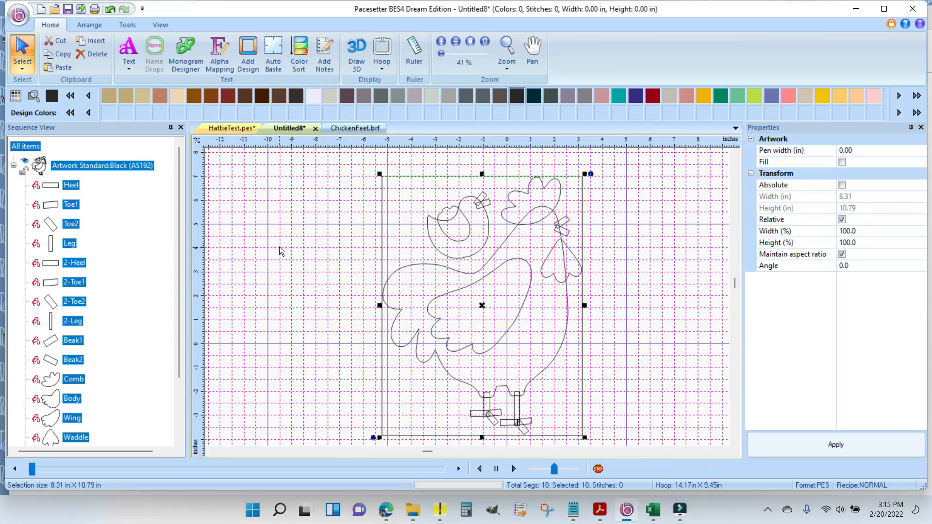
{"action": "left_click", "coordinate": [129, 25]}
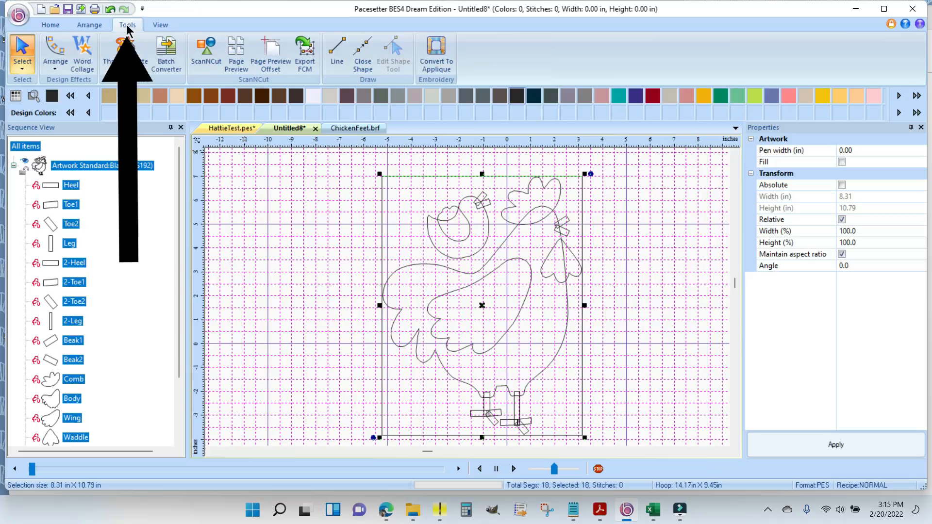
{"action": "left_click", "coordinate": [437, 54]}
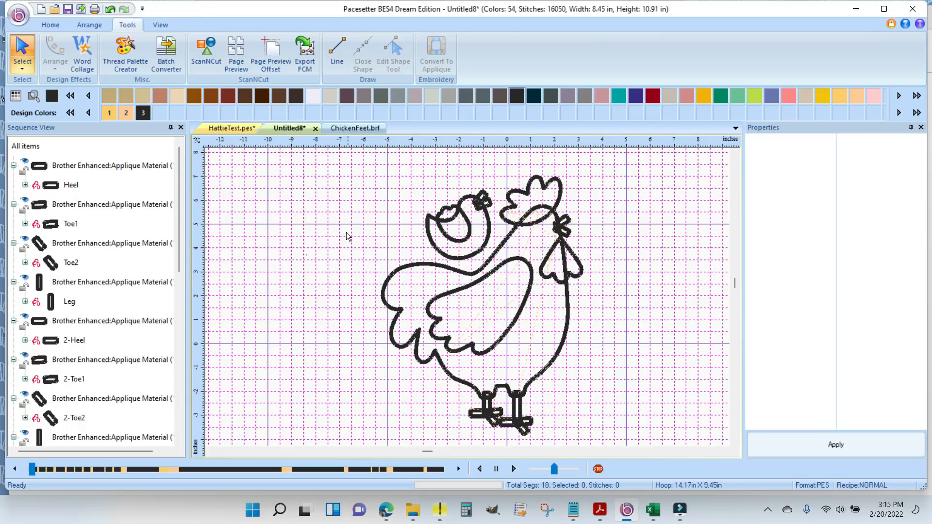
- Set the appliqué type of all pieces in the design to Blanket and apply it
{"action": "key", "text": "ctrl+a"}
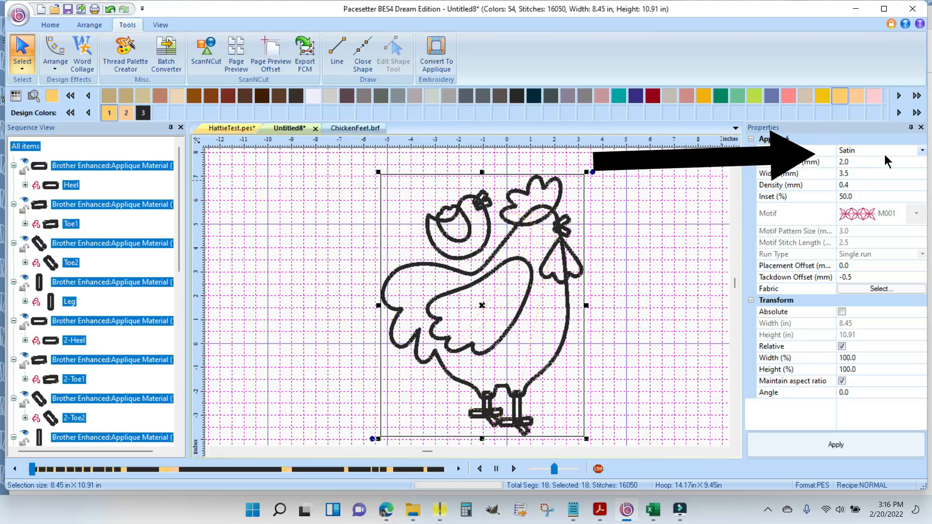
{"action": "left_click", "coordinate": [923, 151]}
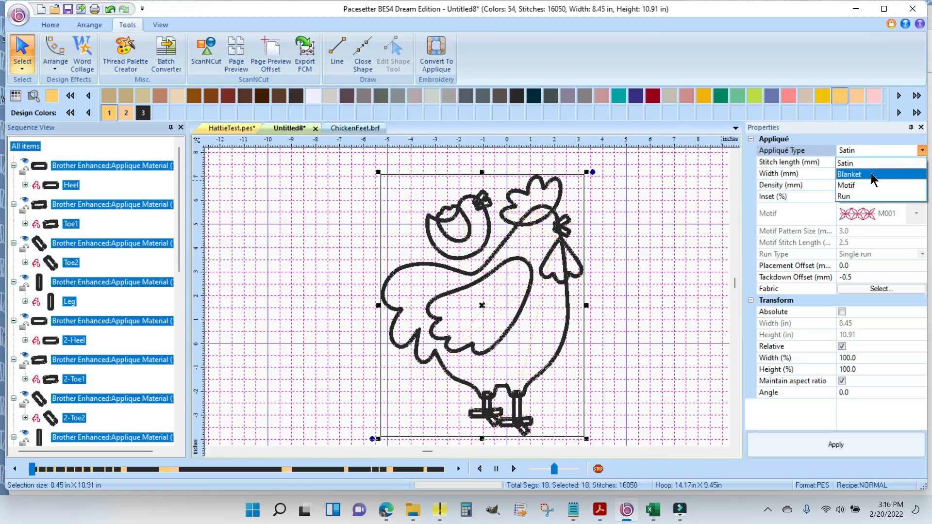
{"action": "left_click", "coordinate": [874, 180]}
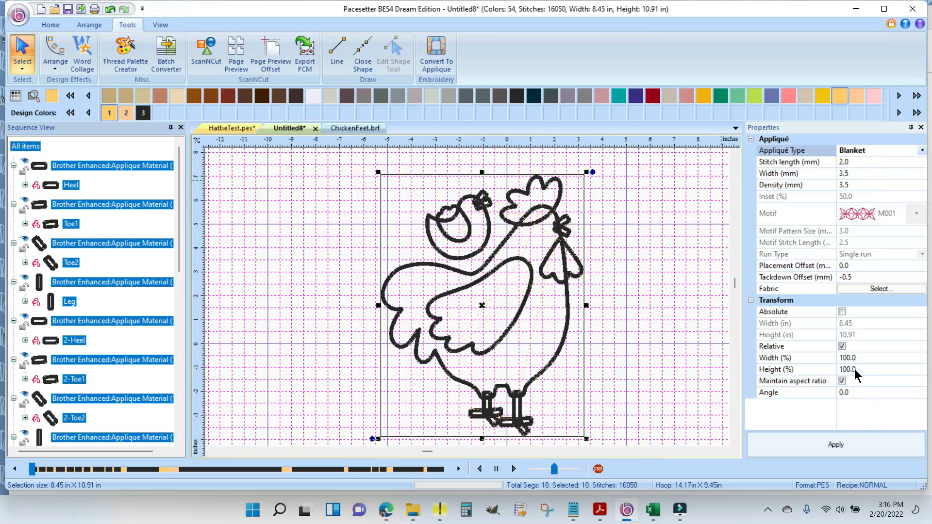
{"action": "left_click", "coordinate": [837, 446]}
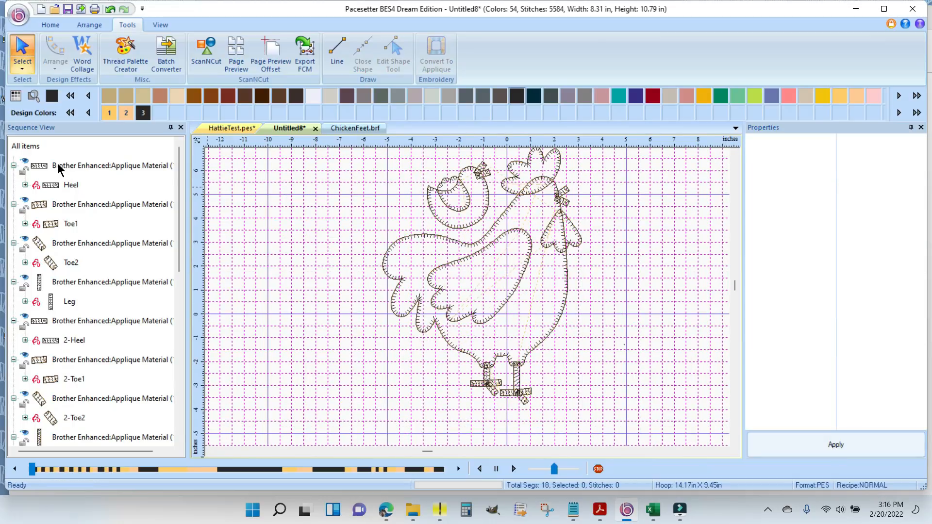
- Select all heel, toe, leg and hen beak pieces from Heel through Beak2, plus ChickBeak1 and ChickBeak2
{"action": "left_click", "coordinate": [48, 168]}
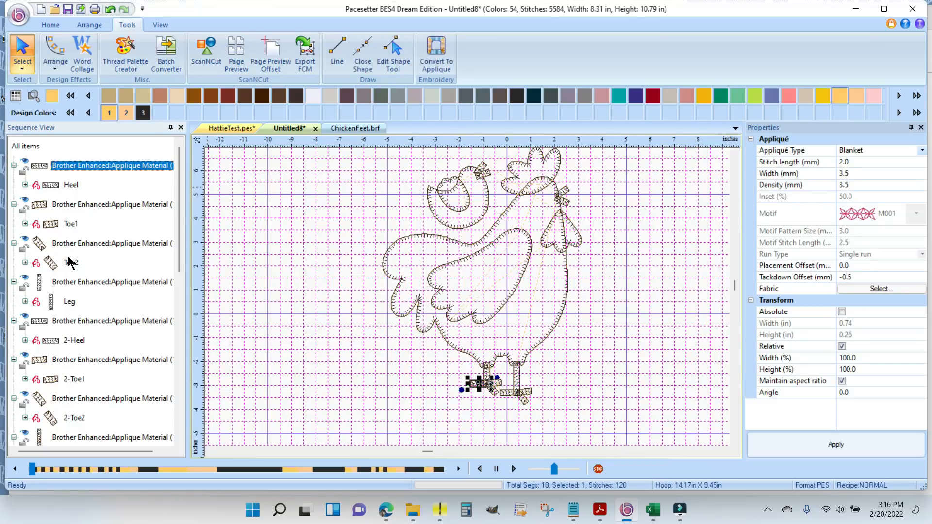
{"action": "scroll", "coordinate": [181, 247], "scroll_direction": "down", "scroll_amount": 1}
{"action": "left_click_drag", "start_coordinate": [181, 246], "coordinate": [181, 306]}
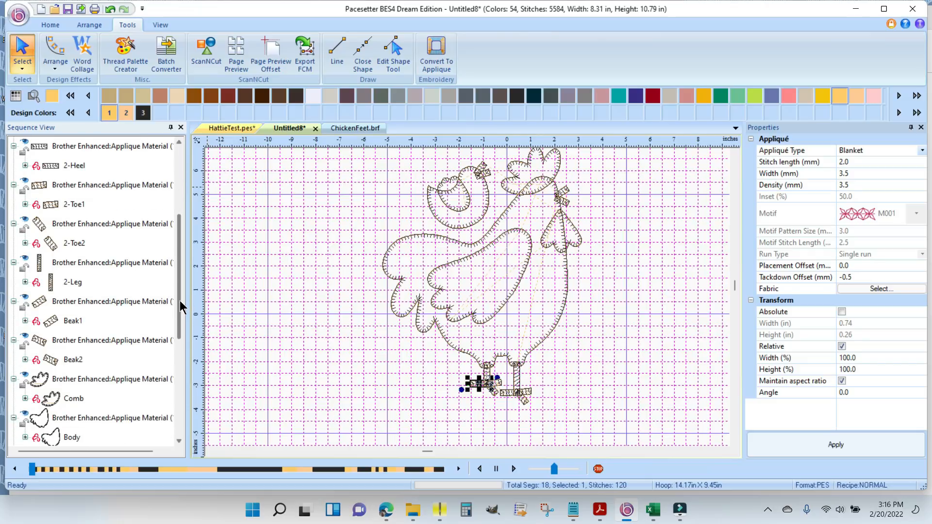
{"action": "left_click", "coordinate": [56, 343], "text": "shift"}
{"action": "left_click", "coordinate": [70, 360], "text": "shift"}
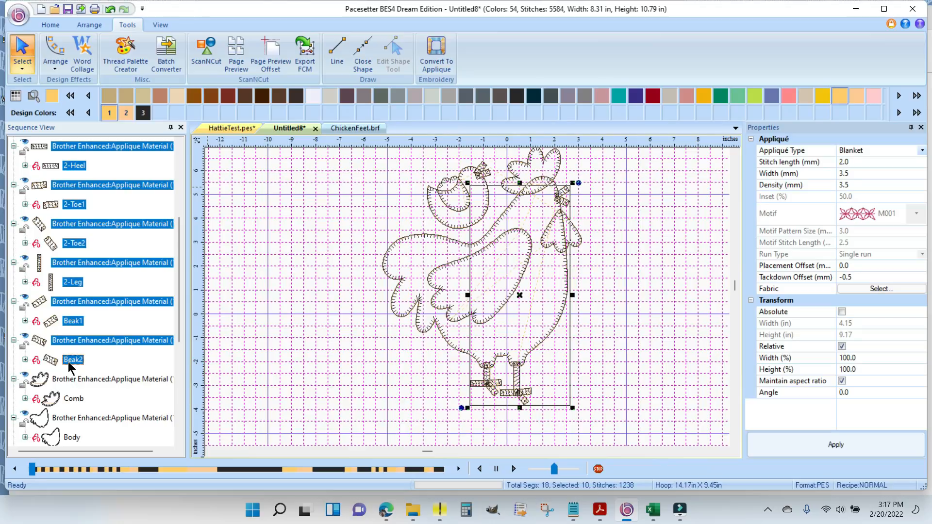
{"action": "left_click_drag", "start_coordinate": [179, 314], "coordinate": [177, 412]}
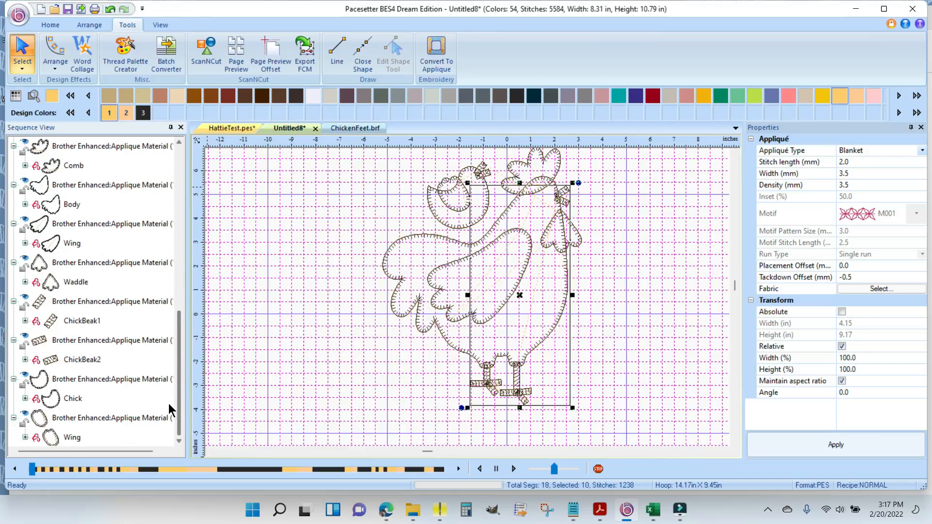
{"action": "left_click", "coordinate": [73, 304], "text": "ctrl"}
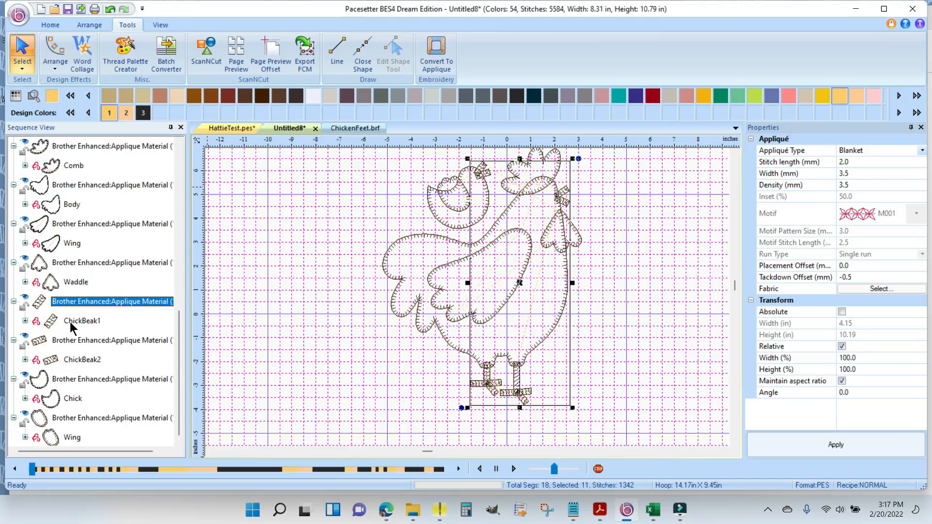
{"action": "left_click", "coordinate": [74, 322], "text": "ctrl"}
{"action": "left_click", "coordinate": [73, 344], "text": "ctrl"}
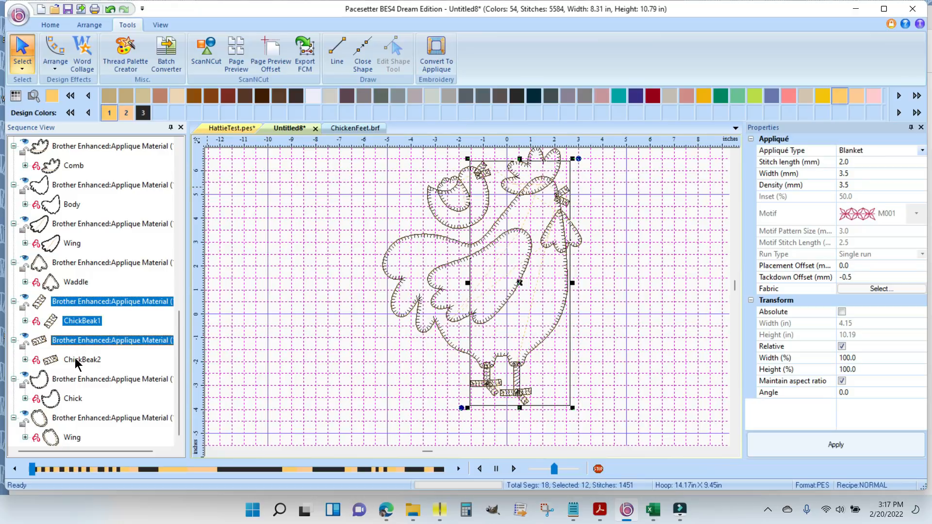
{"action": "left_click", "coordinate": [77, 361], "text": "ctrl"}
{"action": "left_click", "coordinate": [180, 144]}
{"action": "left_click", "coordinate": [180, 143]}
{"action": "left_click", "coordinate": [179, 144]}
{"action": "left_click", "coordinate": [180, 145]}
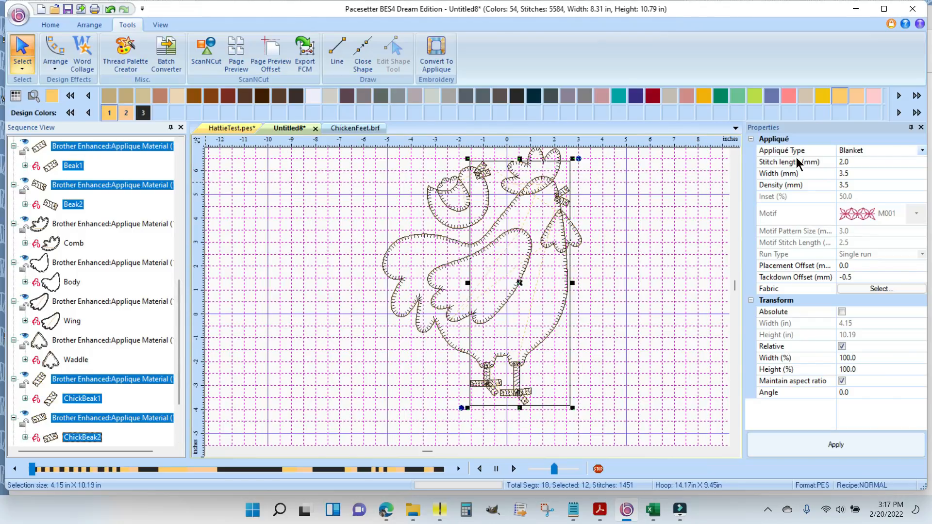
- Apply a 1.5 mm stitch length and 2.0 mm width to the selected feet, leg and beak pieces, and inspect the stitches
{"action": "left_click", "coordinate": [857, 162]}
{"action": "type", "text": "1.5"}
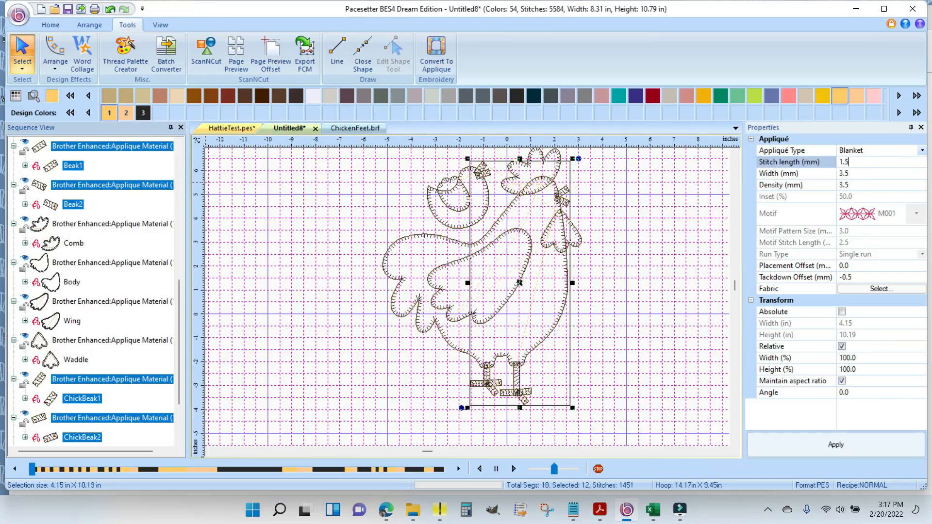
{"action": "left_click", "coordinate": [853, 174]}
{"action": "type", "text": "2"}
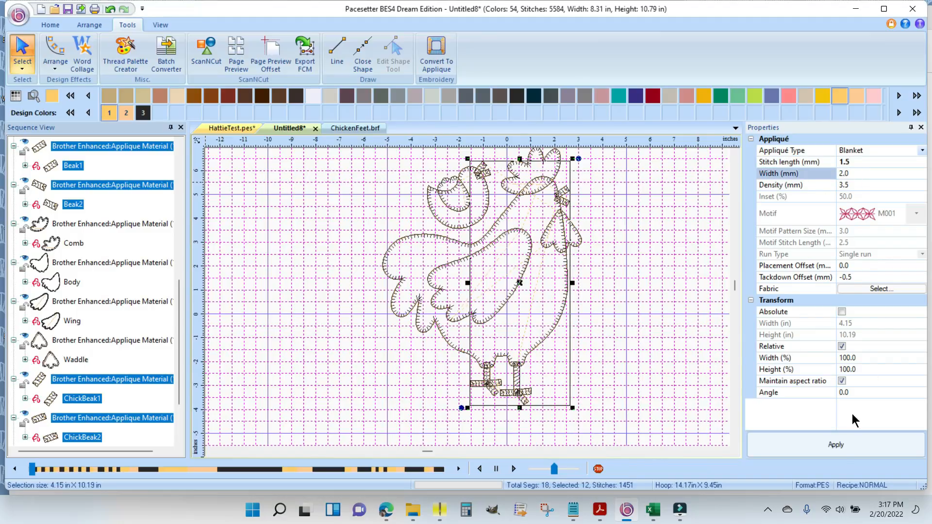
{"action": "left_click", "coordinate": [836, 445]}
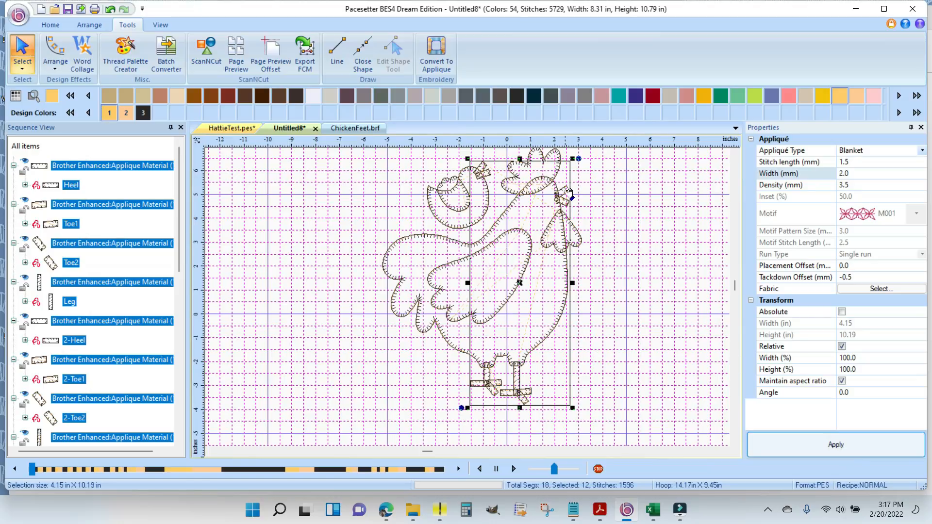
{"action": "scroll", "coordinate": [671, 273], "scroll_direction": "up", "scroll_amount": 1}
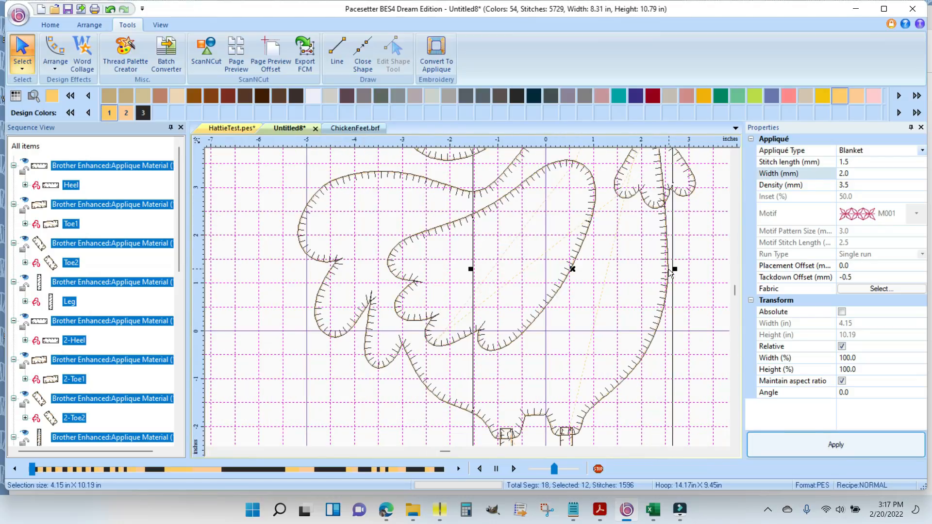
{"action": "scroll", "coordinate": [570, 369], "scroll_direction": "down", "scroll_amount": 3}
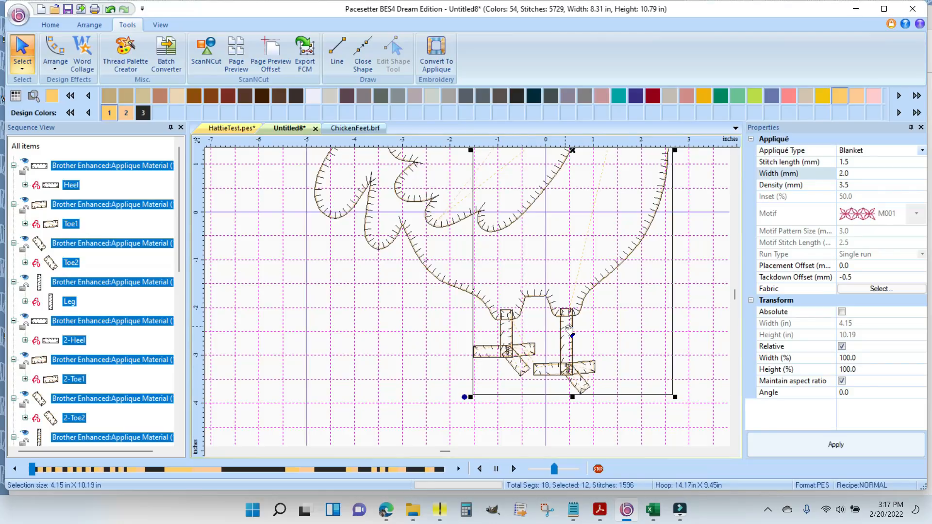
- Set the selected feet, leg and beak pieces to a 1.0 mm stitch length and 1.5 mm width, apply, and deselect them
{"action": "left_click", "coordinate": [858, 162]}
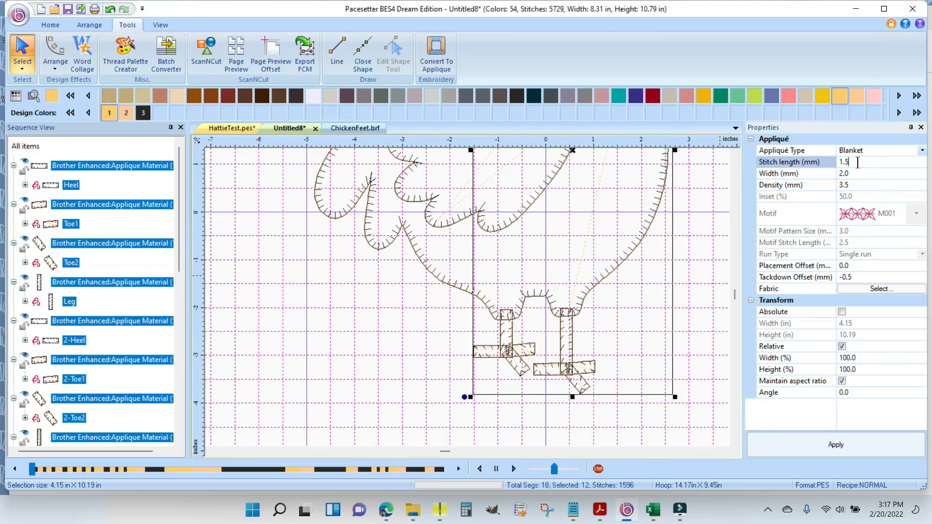
{"action": "double_click", "coordinate": [857, 163]}
{"action": "type", "text": "1.0"}
{"action": "double_click", "coordinate": [851, 174]}
{"action": "type", "text": "1."}
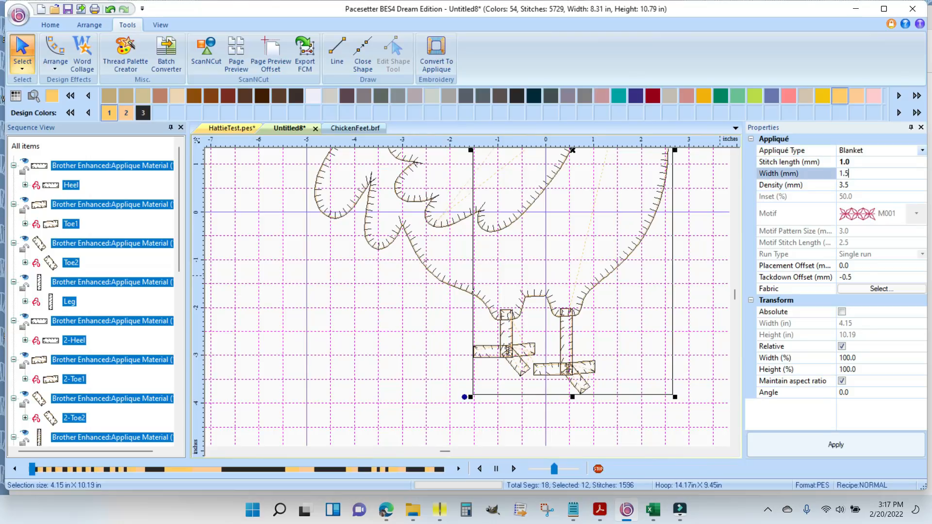
{"action": "left_click", "coordinate": [838, 448]}
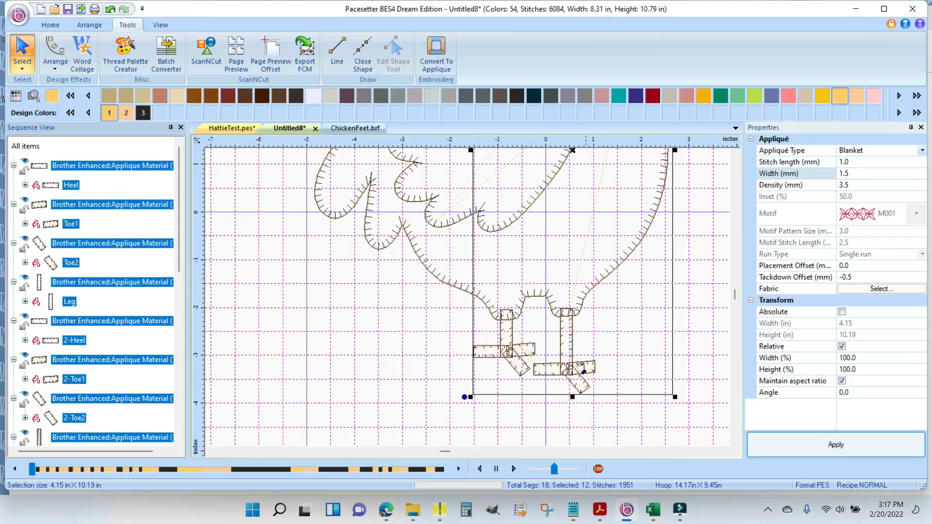
{"action": "left_click", "coordinate": [736, 153]}
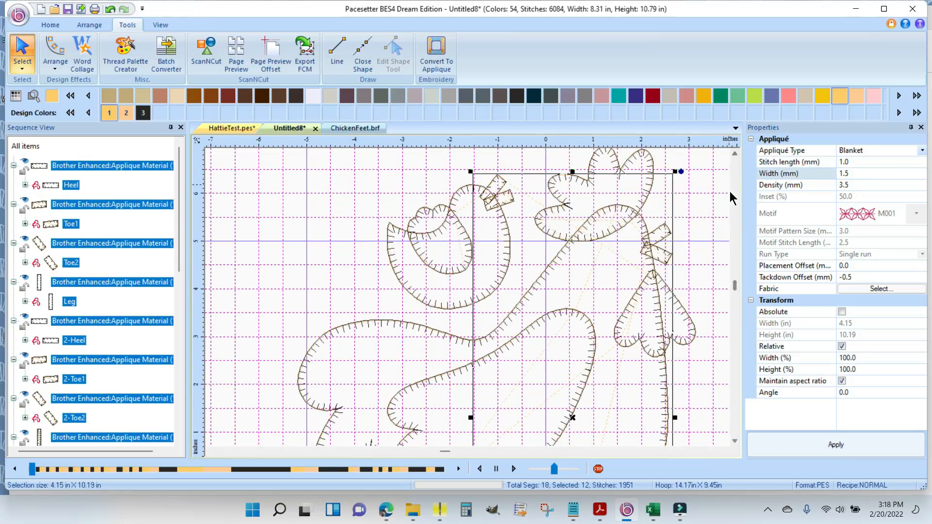
{"action": "left_click", "coordinate": [262, 189]}
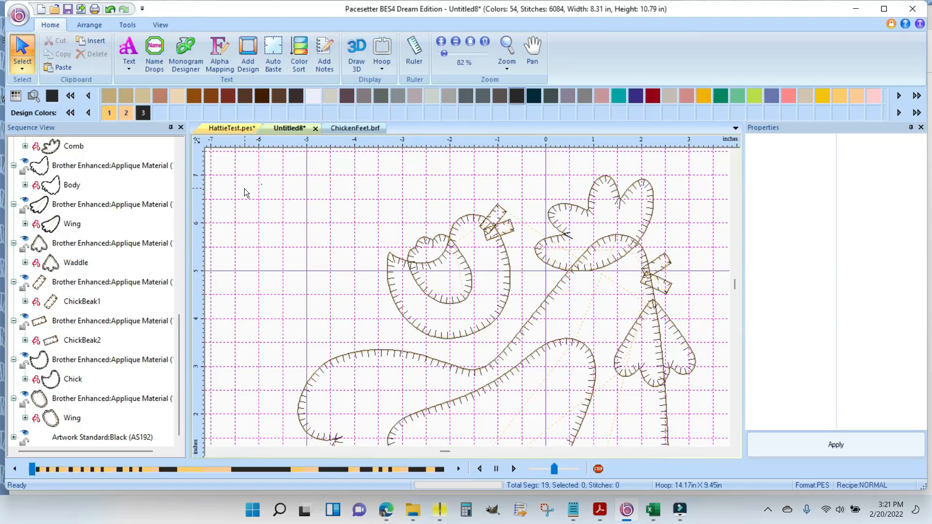
- Add a normal text object containing a single period in the Siblings font, in the empty area beside the hen's comb
{"action": "left_click", "coordinate": [130, 48]}
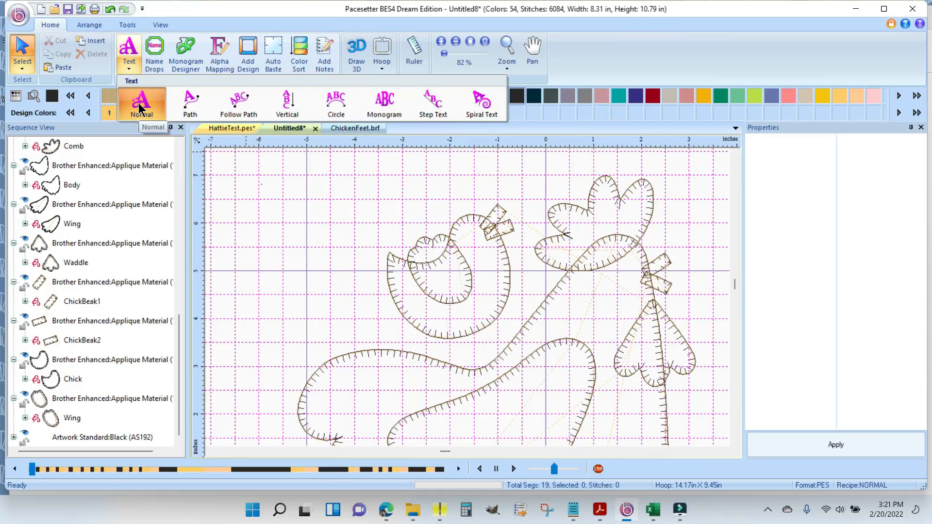
{"action": "left_click", "coordinate": [140, 110]}
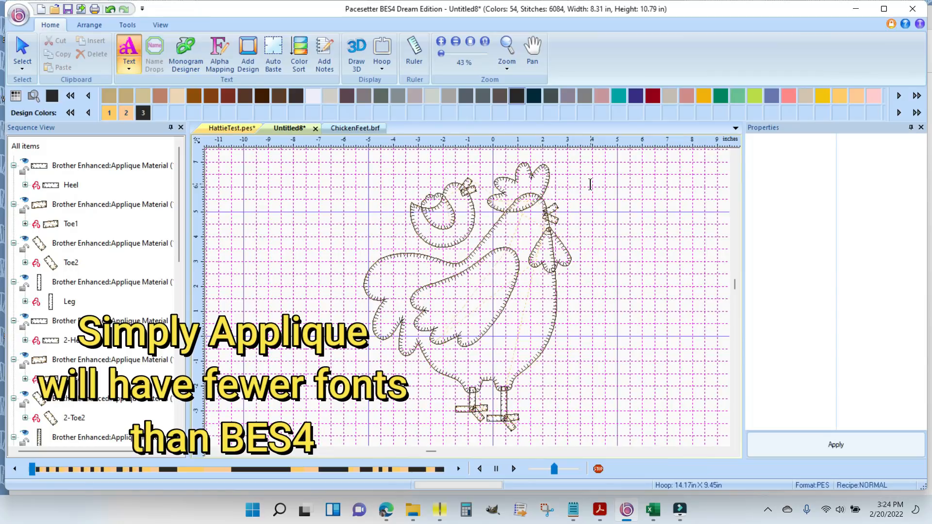
{"action": "left_click", "coordinate": [591, 167]}
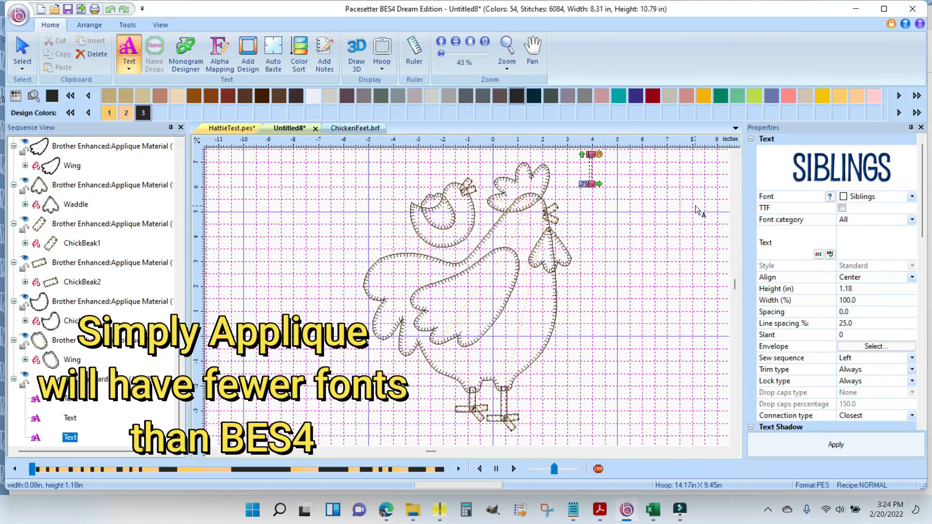
{"action": "type", "text": "."}
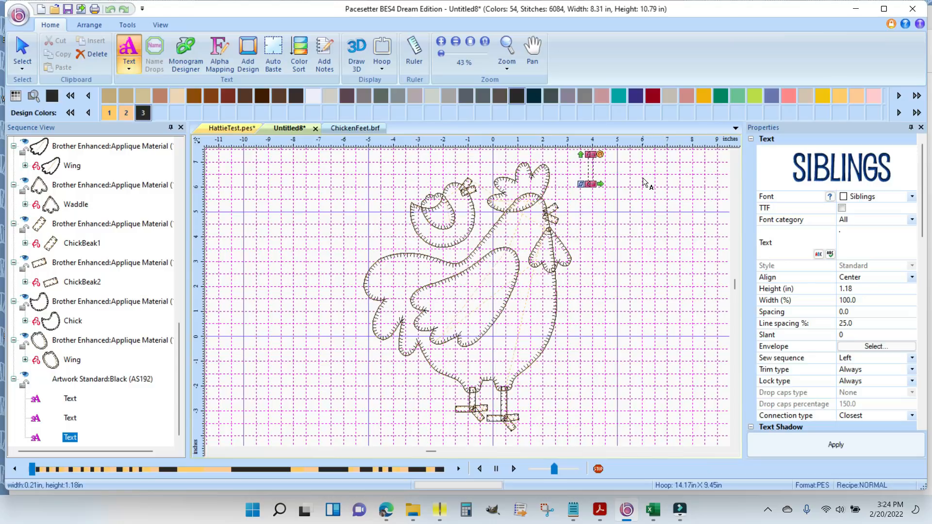
{"action": "left_click", "coordinate": [21, 49]}
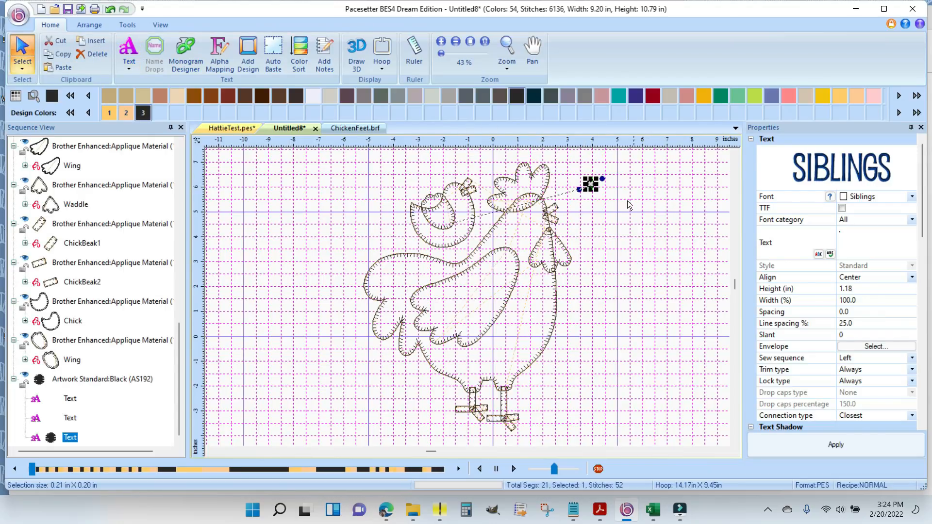
- Move the period onto the hen's head just behind the beak as her eye, and deselect it
{"action": "left_click_drag", "start_coordinate": [593, 184], "coordinate": [537, 213]}
{"action": "scroll", "coordinate": [642, 217], "scroll_direction": "up", "scroll_amount": 1}
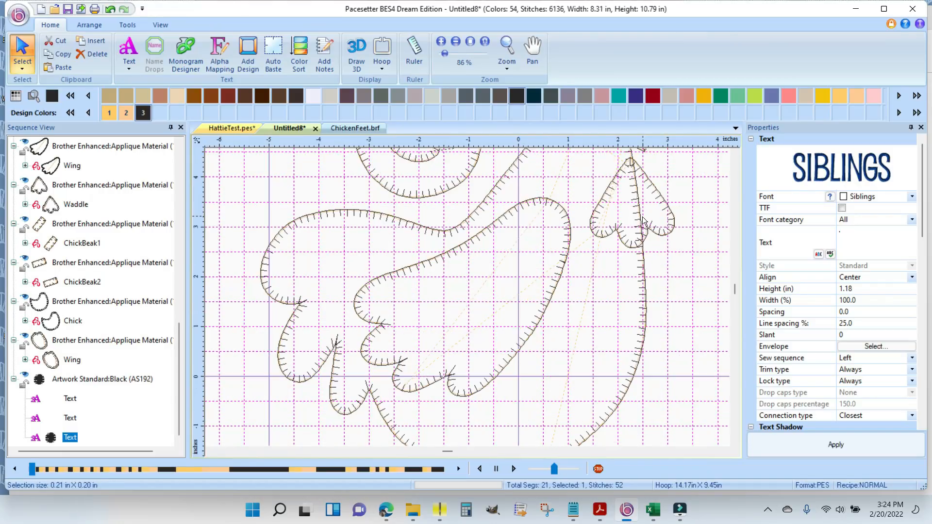
{"action": "left_click", "coordinate": [735, 153]}
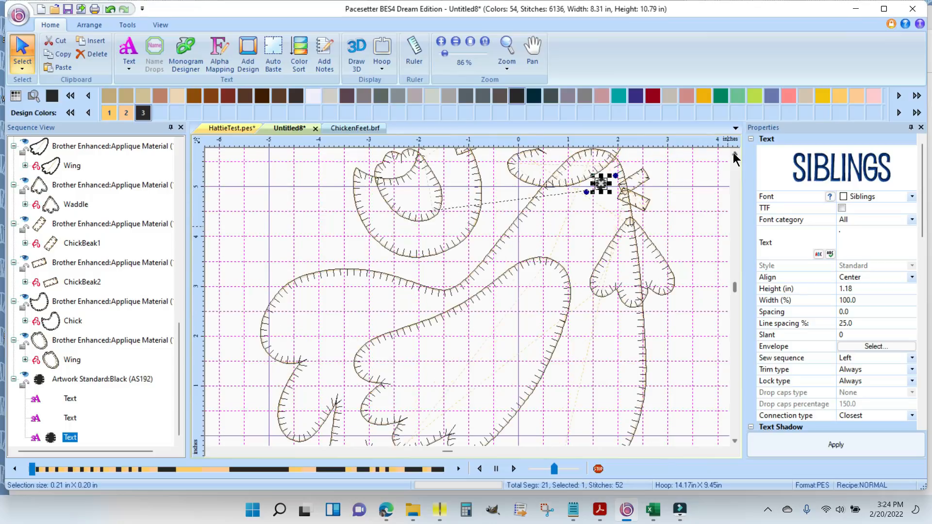
{"action": "left_click", "coordinate": [686, 227]}
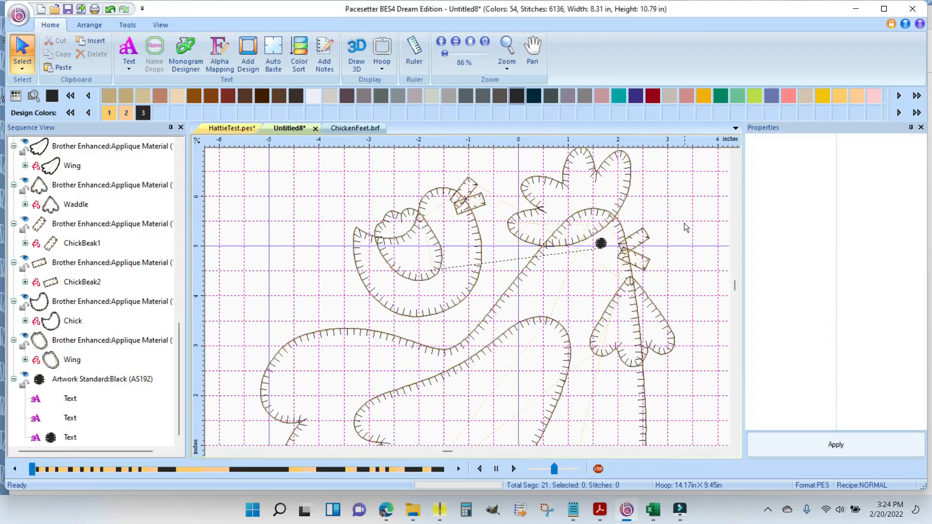
{"action": "left_click", "coordinate": [601, 244]}
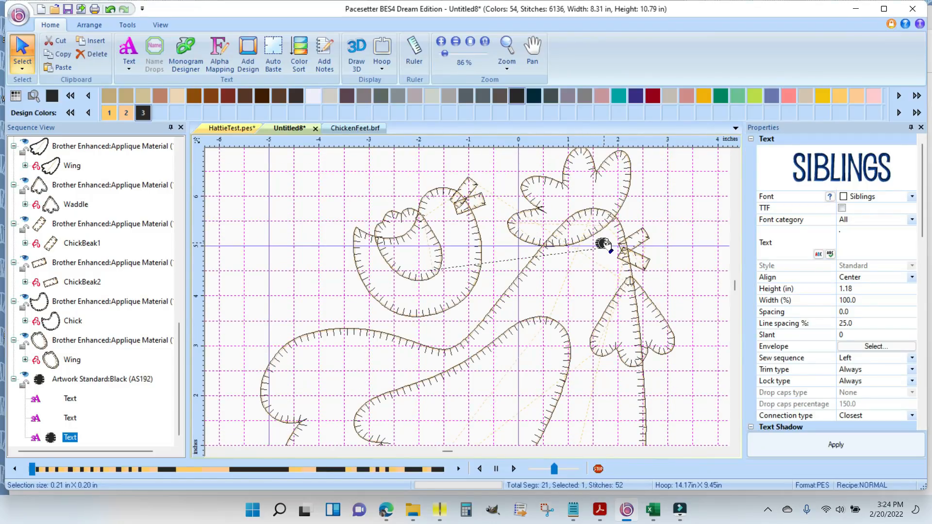
{"action": "left_click", "coordinate": [682, 208]}
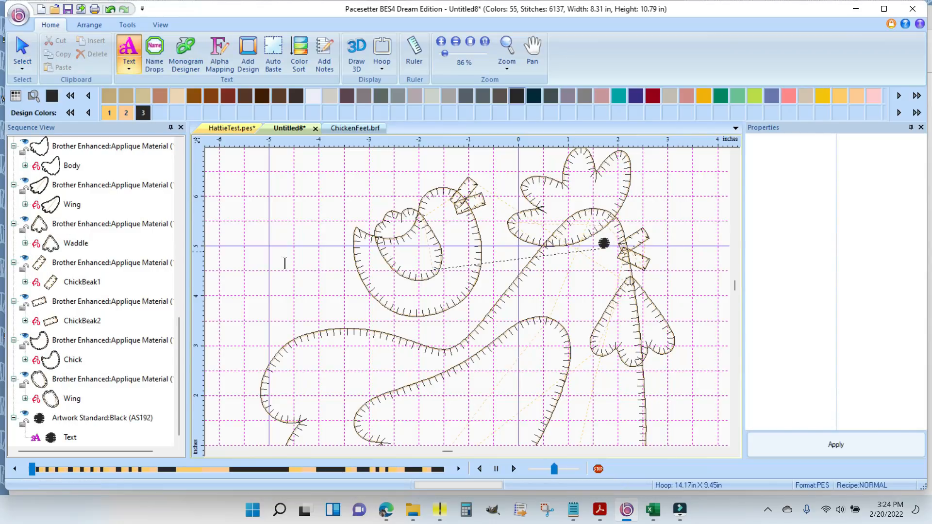
- Rename the period's text object in the stitching sequence as HattieEye and keep the eye selected
{"action": "left_click", "coordinate": [69, 438]}
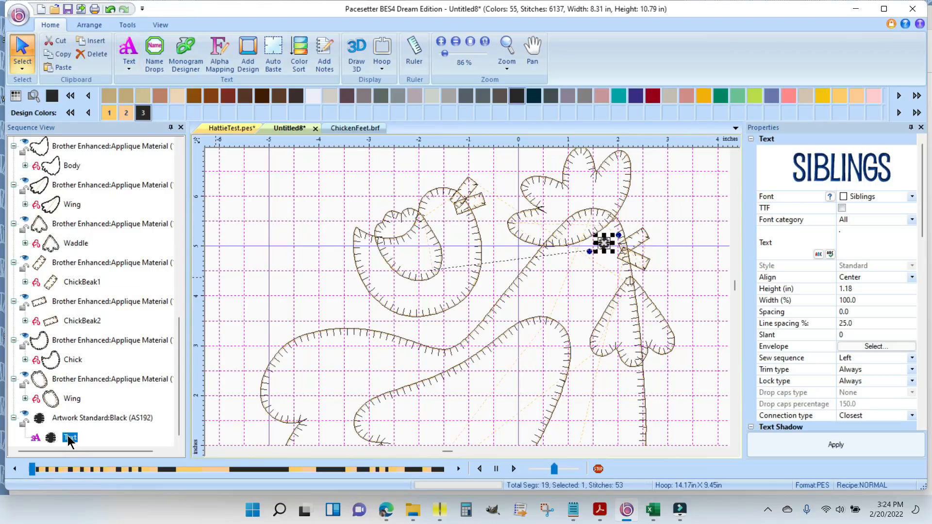
{"action": "right_click", "coordinate": [69, 437]}
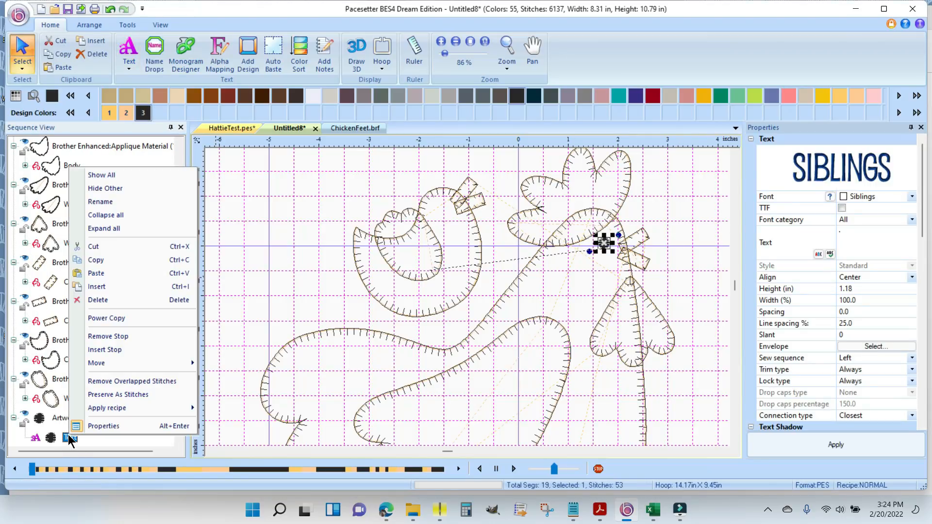
{"action": "left_click", "coordinate": [117, 202]}
{"action": "type", "text": "Ha"}
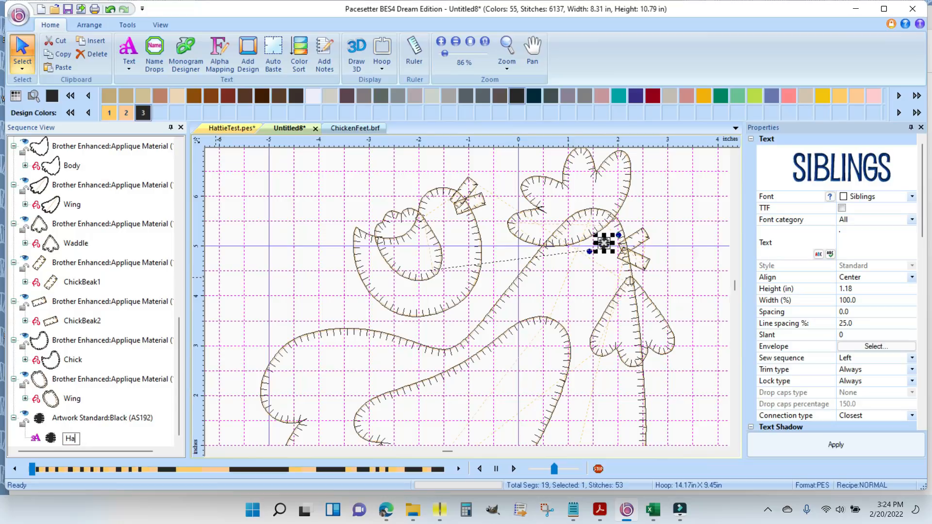
{"action": "type", "text": "ttieEye"}
{"action": "key", "text": "Return"}
{"action": "left_click", "coordinate": [606, 243]}
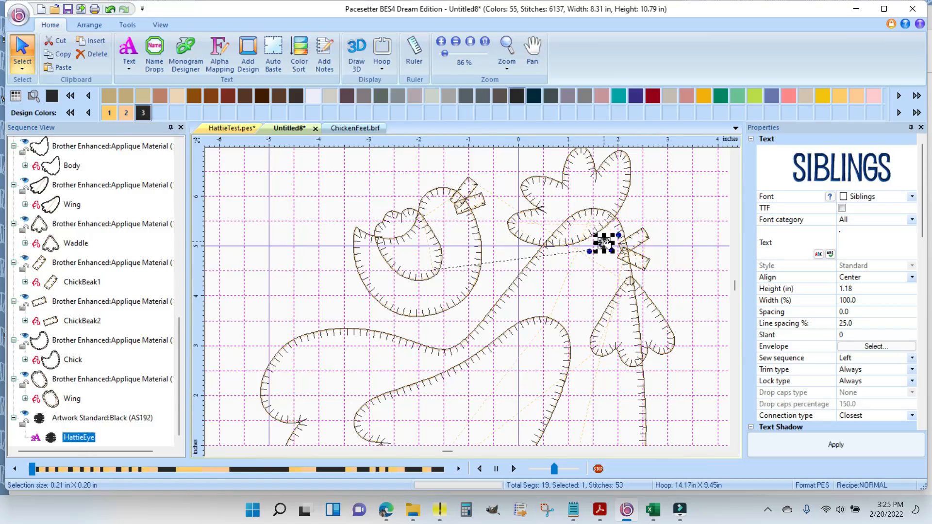
- Duplicate the hen's eye and place the copy on the chick's head just behind its beak
{"action": "right_click", "coordinate": [606, 243]}
{"action": "left_click", "coordinate": [632, 264]}
{"action": "right_click", "coordinate": [660, 215]}
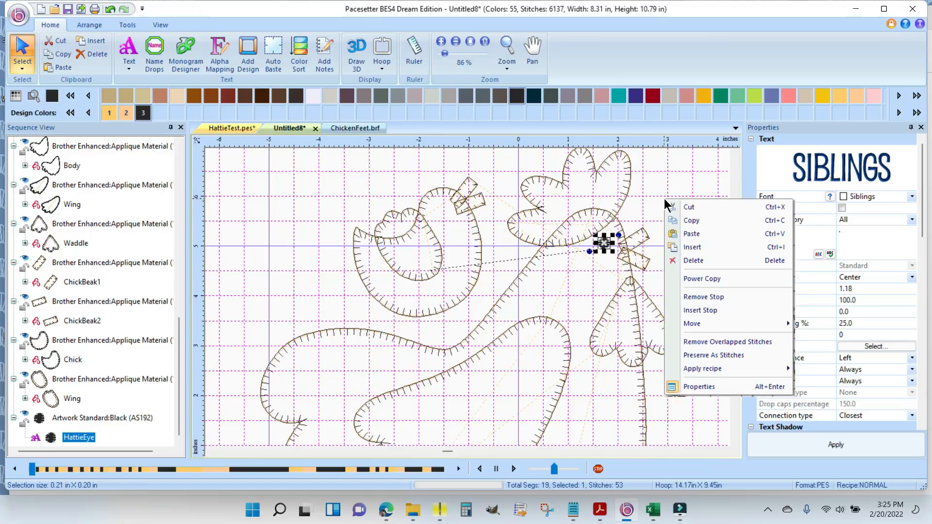
{"action": "left_click", "coordinate": [707, 235]}
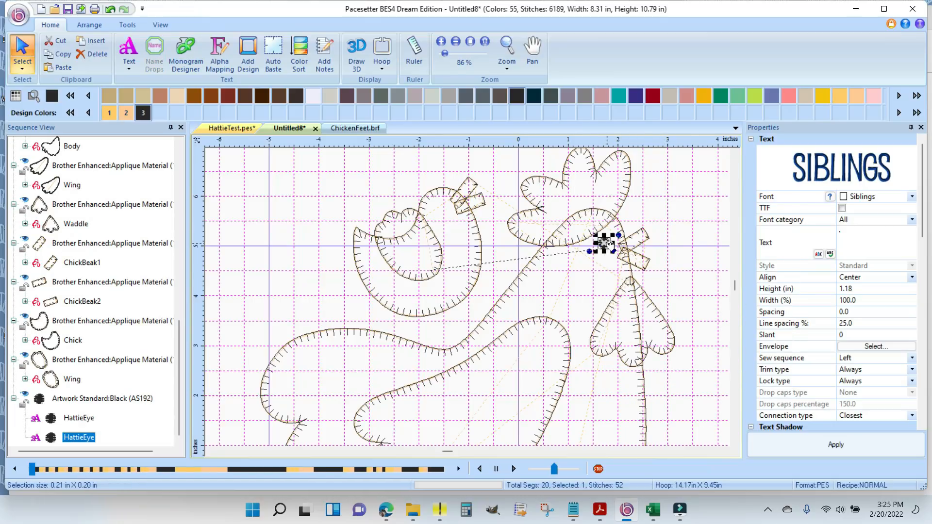
{"action": "left_click_drag", "start_coordinate": [606, 244], "coordinate": [444, 203]}
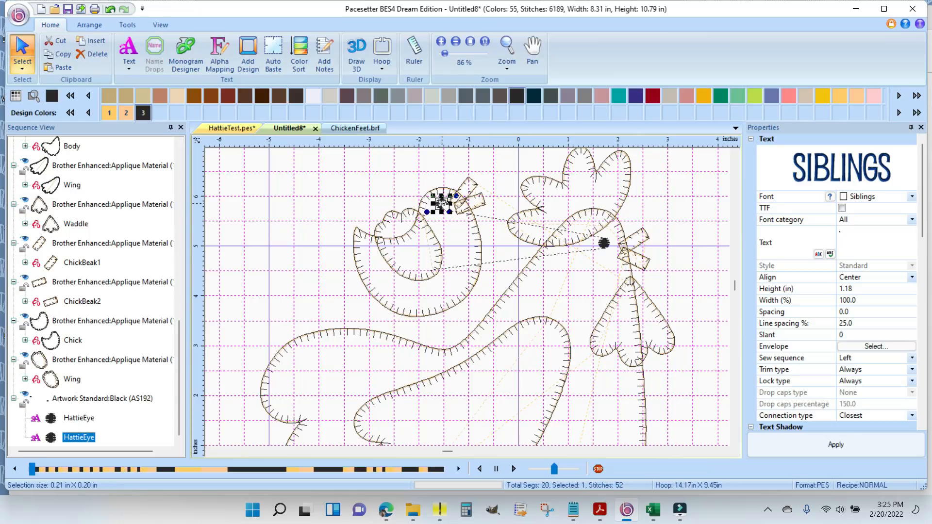
- Rename the copied eye as ChickEye, scale it down to about 0.17 by 0.16 in, and deselect it
{"action": "right_click", "coordinate": [76, 441]}
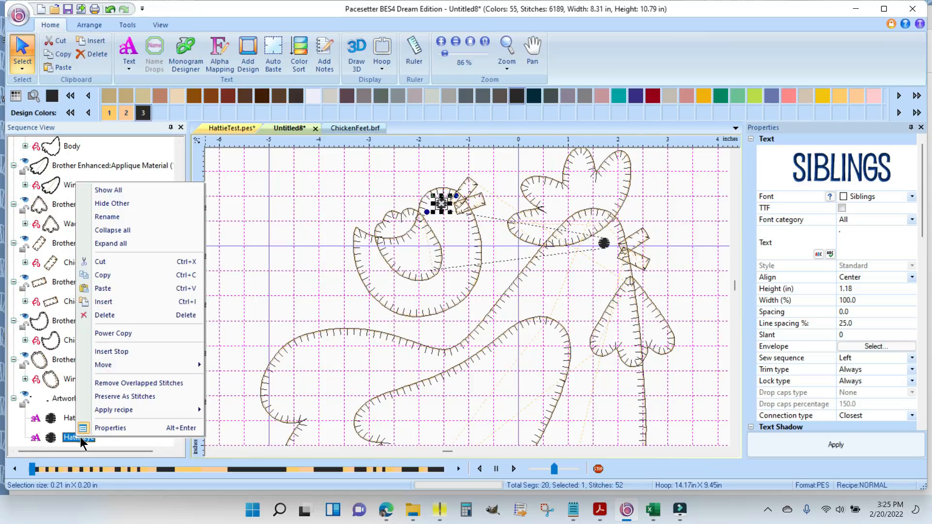
{"action": "left_click", "coordinate": [130, 216]}
{"action": "type", "text": "ChickEye"}
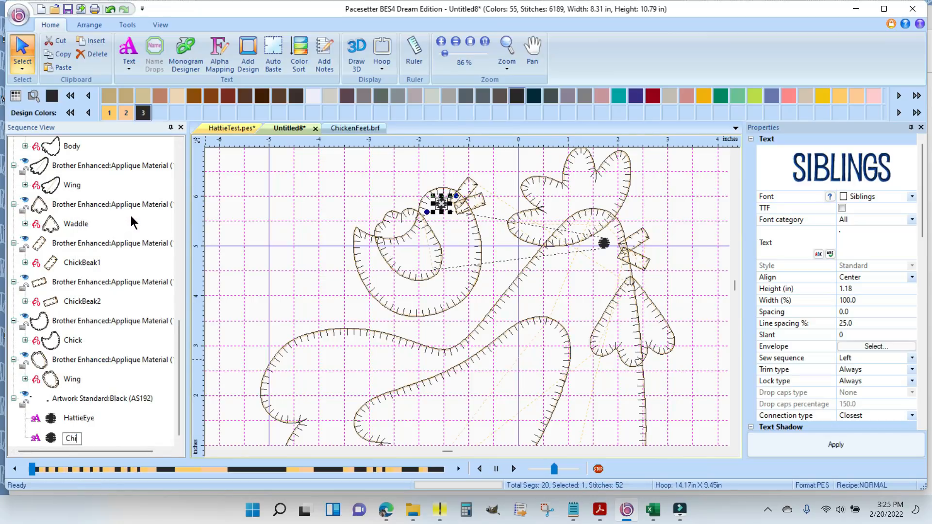
{"action": "key", "text": "Return"}
{"action": "left_click_drag", "start_coordinate": [450, 213], "coordinate": [443, 204]}
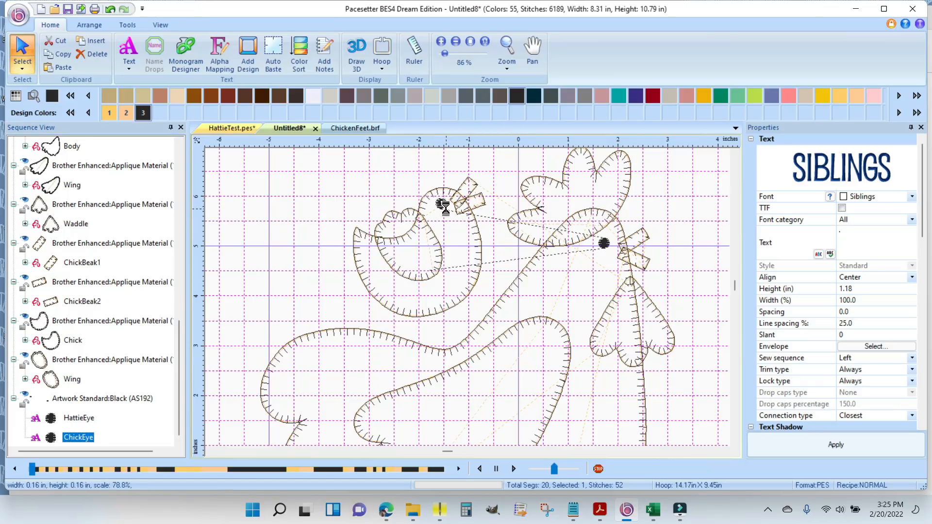
{"action": "left_click", "coordinate": [490, 242]}
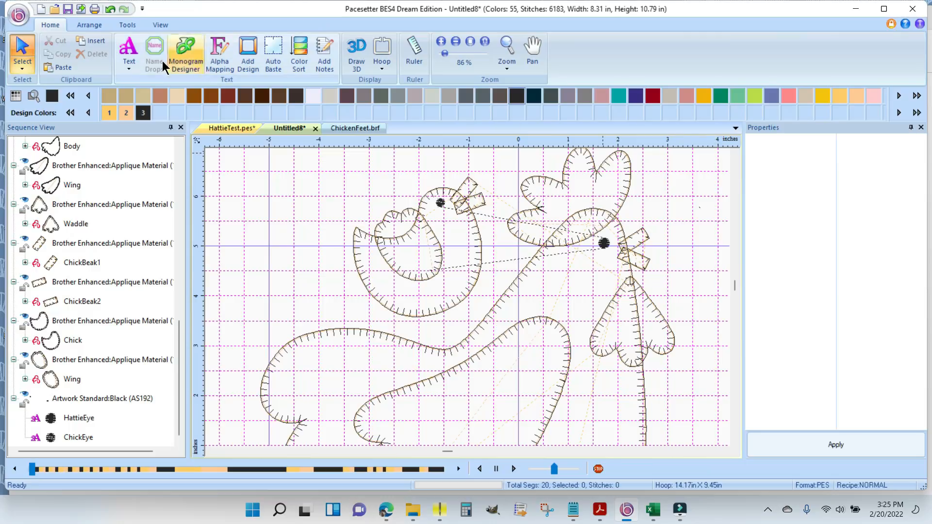
- Add a normal text object containing a single letter I in the Siblings font, in the empty area beside the chick
{"action": "left_click", "coordinate": [130, 64]}
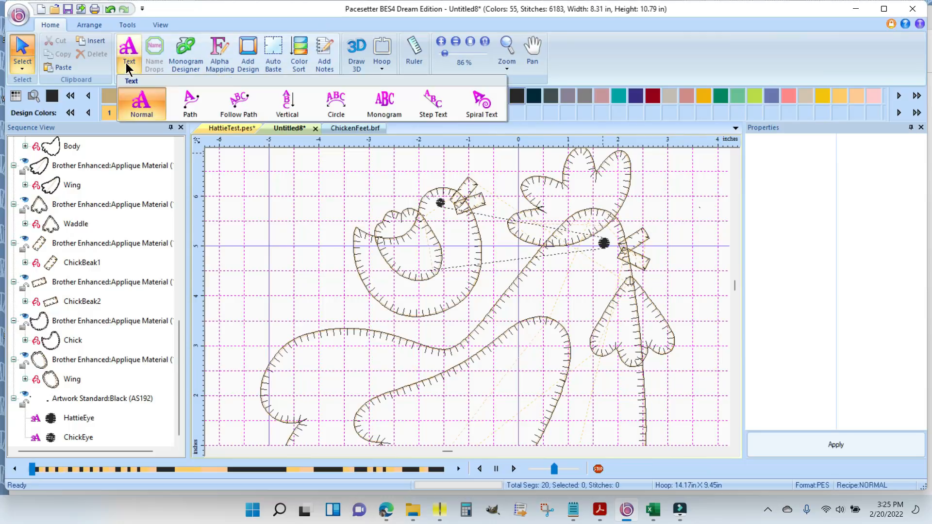
{"action": "left_click", "coordinate": [140, 108]}
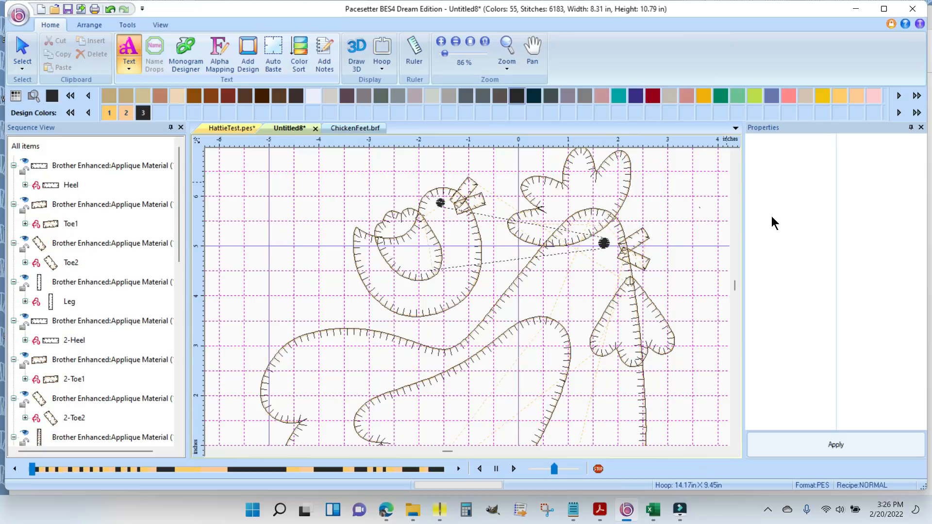
{"action": "left_click", "coordinate": [290, 261]}
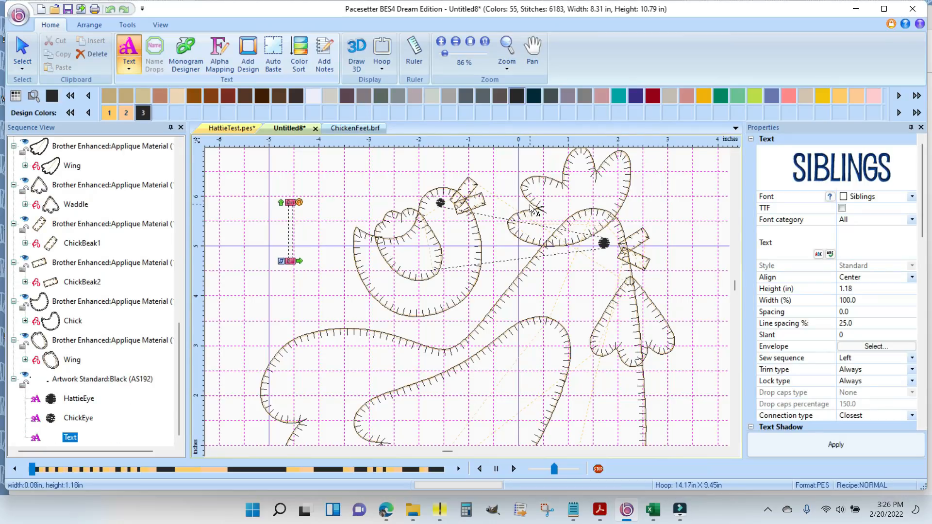
{"action": "mouse_move", "coordinate": [802, 182]}
{"action": "type", "text": "I"}
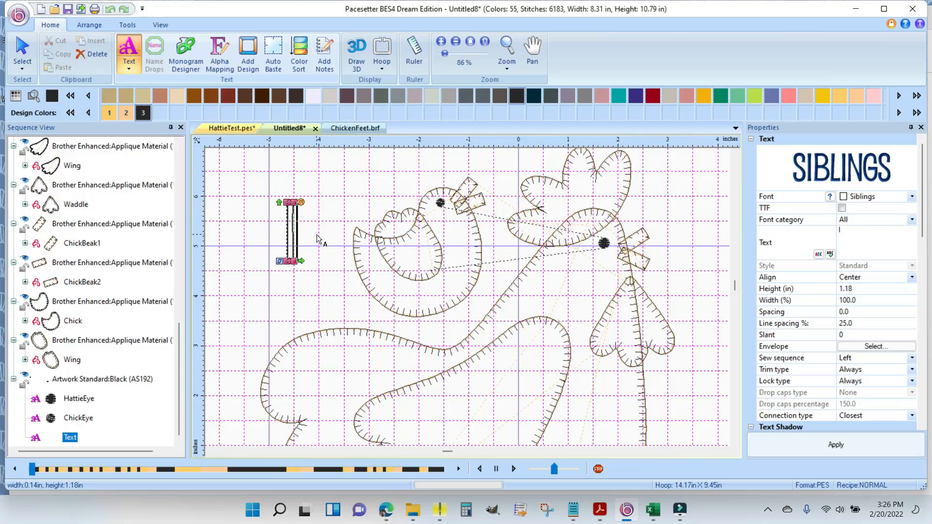
{"action": "left_click", "coordinate": [22, 46]}
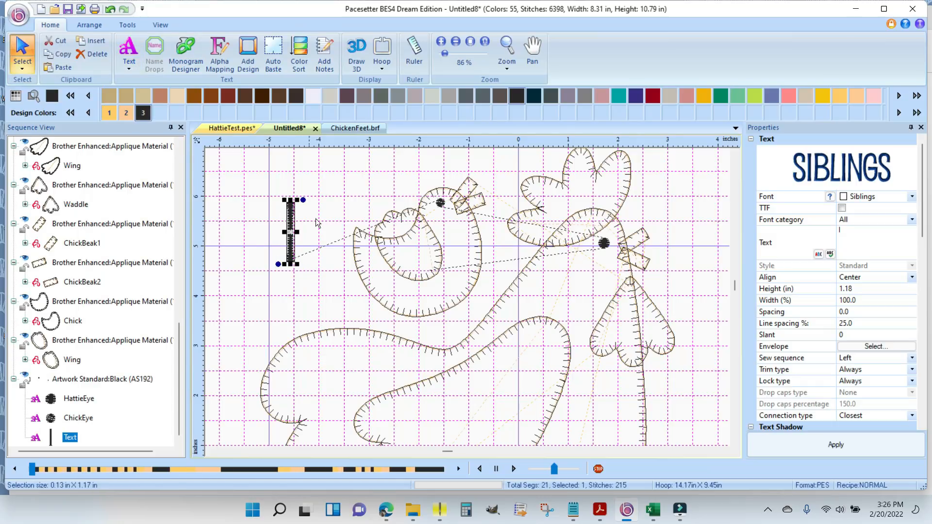
- Resize the letter I to about 0.05 by 0.87 in and place it beneath the chick's body as a leg
{"action": "scroll", "coordinate": [399, 206], "scroll_direction": "up", "scroll_amount": 3}
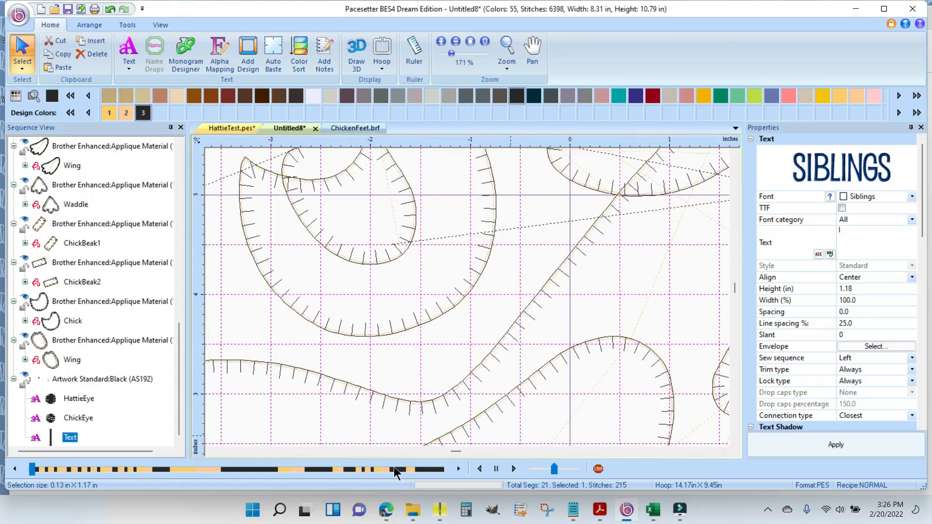
{"action": "left_click", "coordinate": [210, 451]}
{"action": "left_click", "coordinate": [210, 451]}
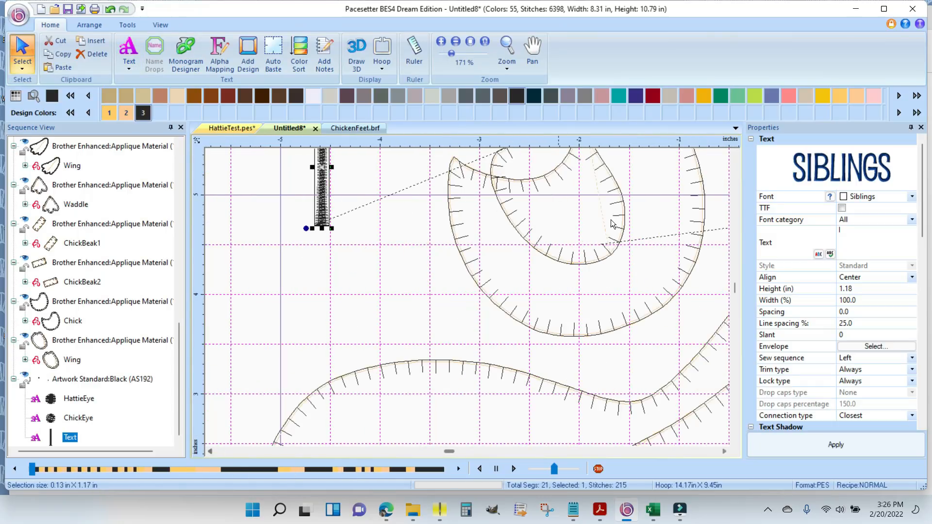
{"action": "left_click", "coordinate": [735, 153]}
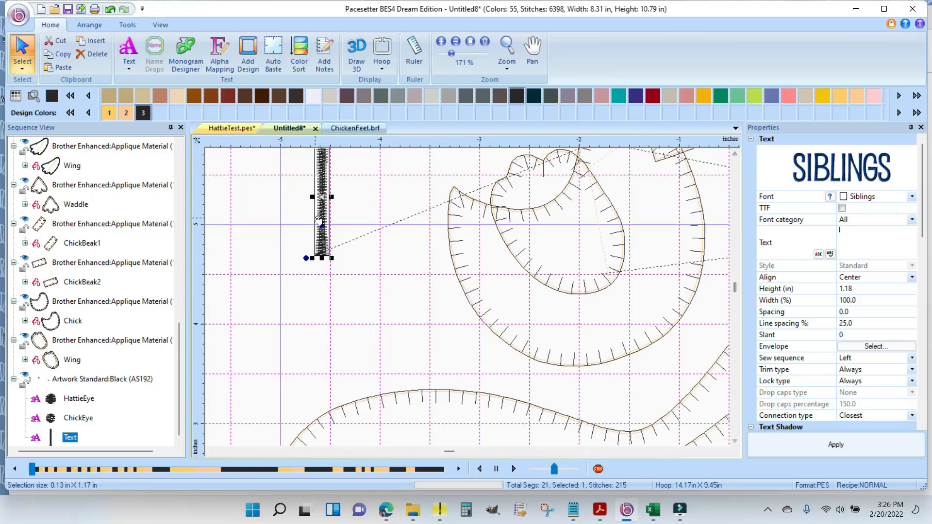
{"action": "left_click_drag", "start_coordinate": [326, 199], "coordinate": [351, 266]}
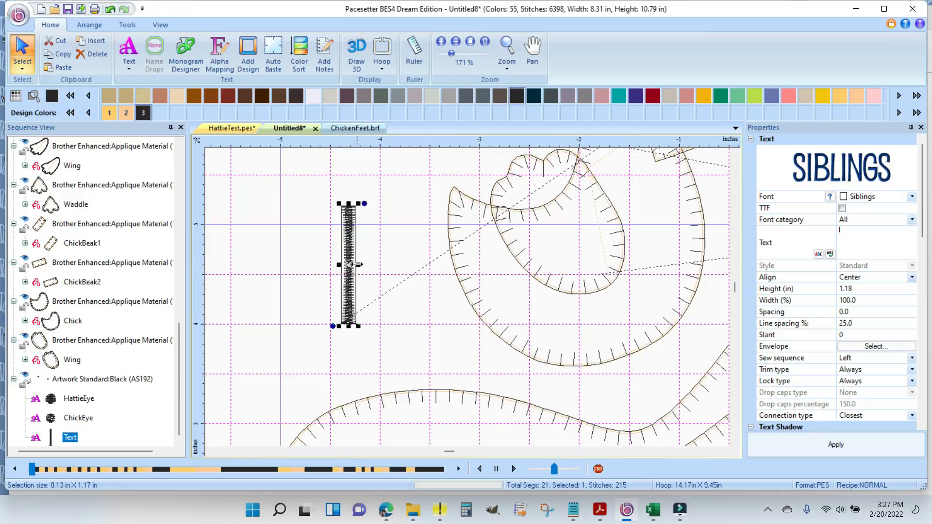
{"action": "left_click_drag", "start_coordinate": [358, 265], "coordinate": [348, 264]}
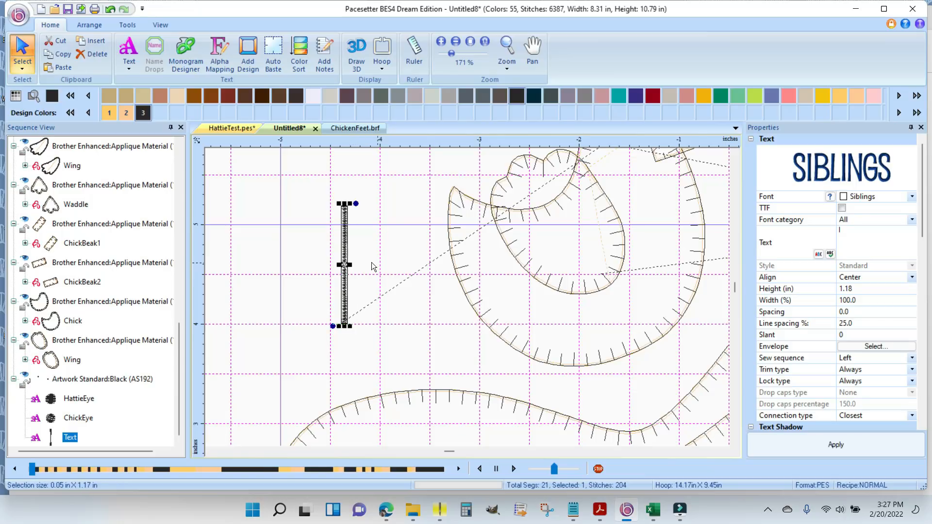
{"action": "left_click_drag", "start_coordinate": [345, 205], "coordinate": [357, 237]}
{"action": "left_click_drag", "start_coordinate": [358, 286], "coordinate": [588, 396]}
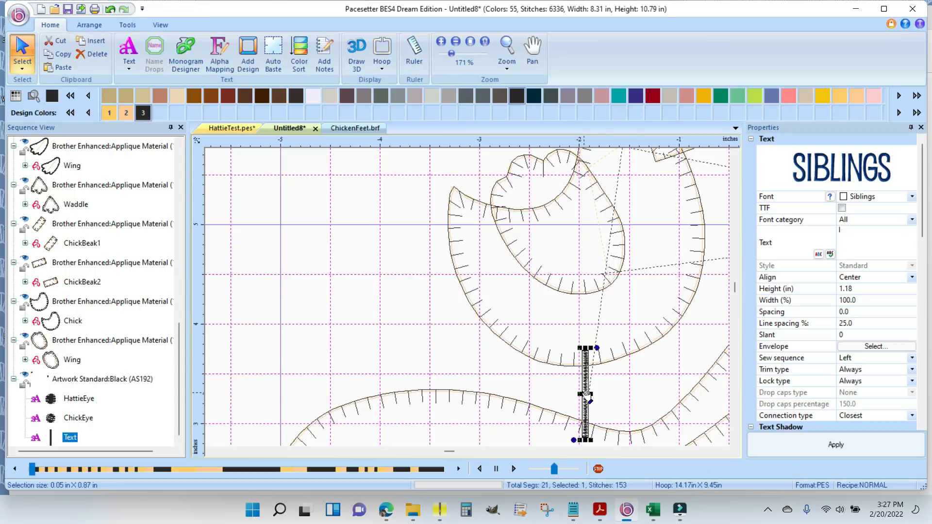
- Duplicate the chick's leg, rotate the copy about 34° counterclockwise, and position it under the front of the chick's body
{"action": "right_click", "coordinate": [586, 395]}
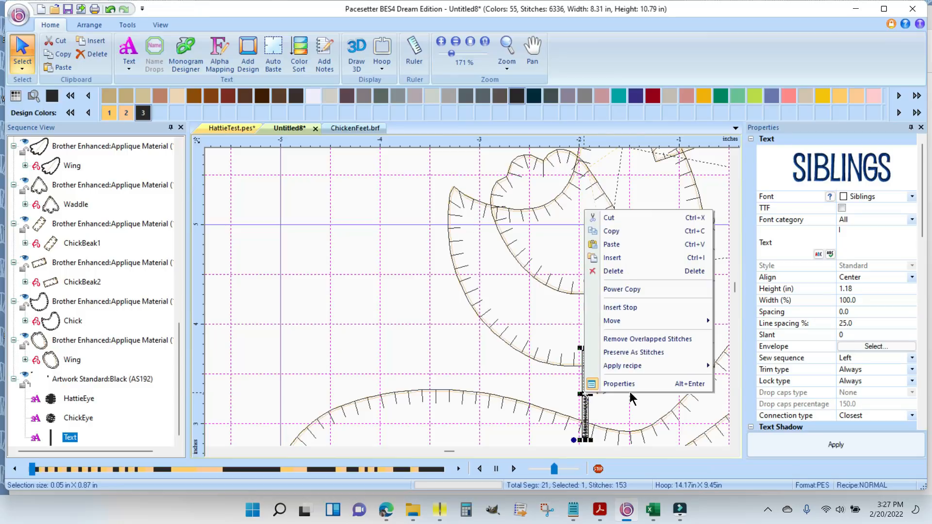
{"action": "left_click", "coordinate": [631, 231]}
{"action": "right_click", "coordinate": [389, 286]}
{"action": "left_click", "coordinate": [442, 322]}
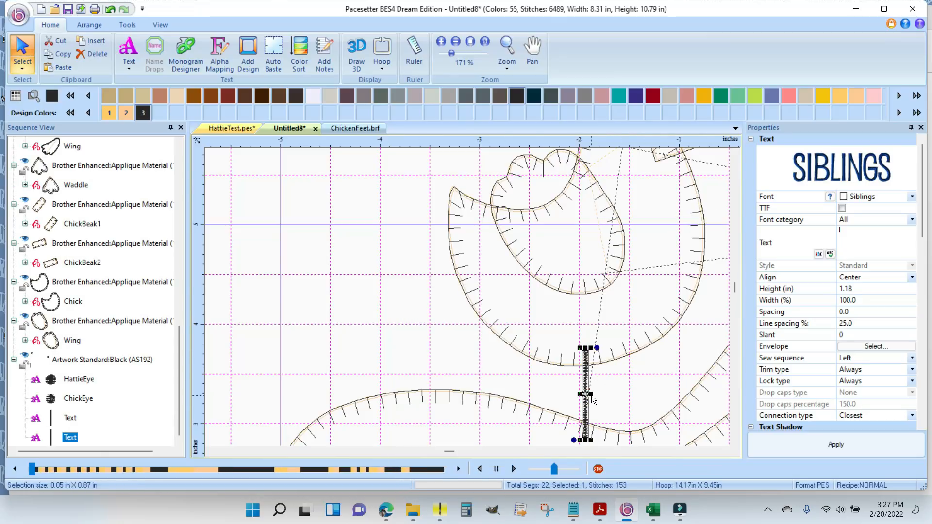
{"action": "left_click_drag", "start_coordinate": [592, 395], "coordinate": [669, 372]}
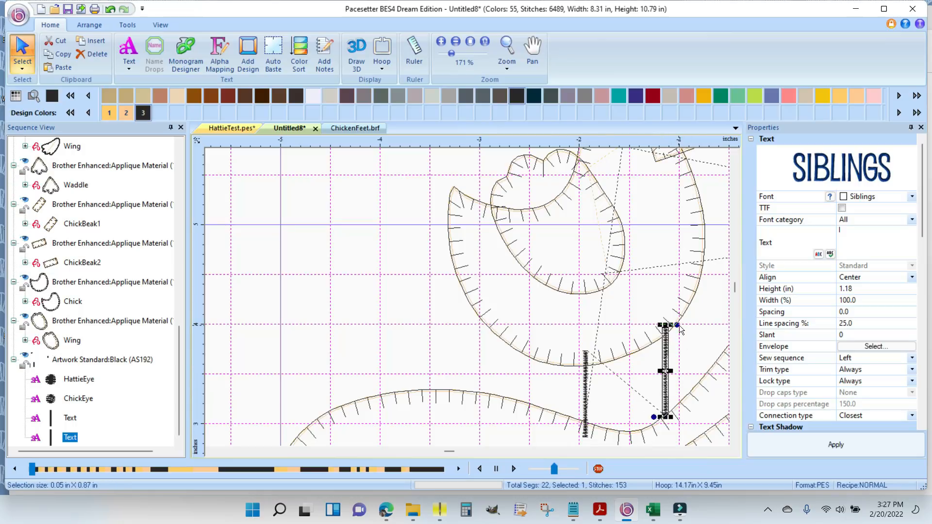
{"action": "left_click_drag", "start_coordinate": [678, 324], "coordinate": [645, 322]}
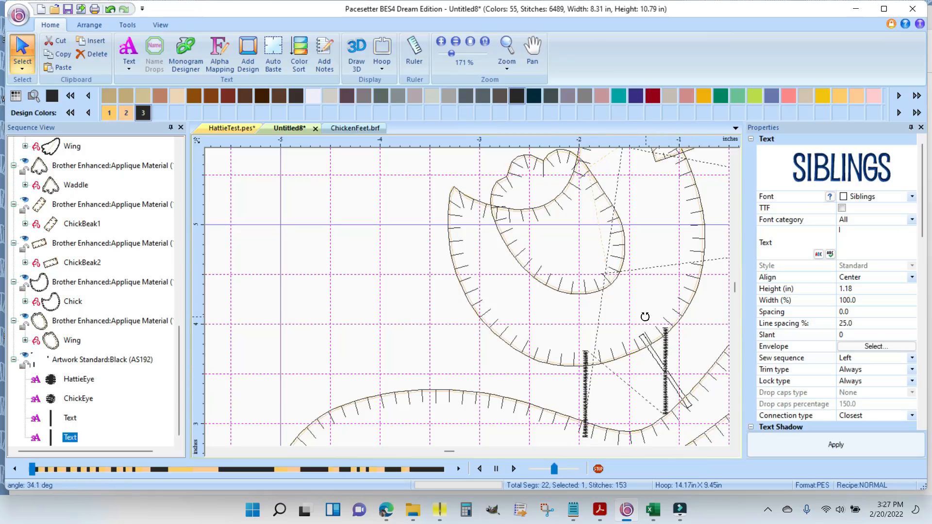
{"action": "left_click_drag", "start_coordinate": [671, 371], "coordinate": [655, 380]}
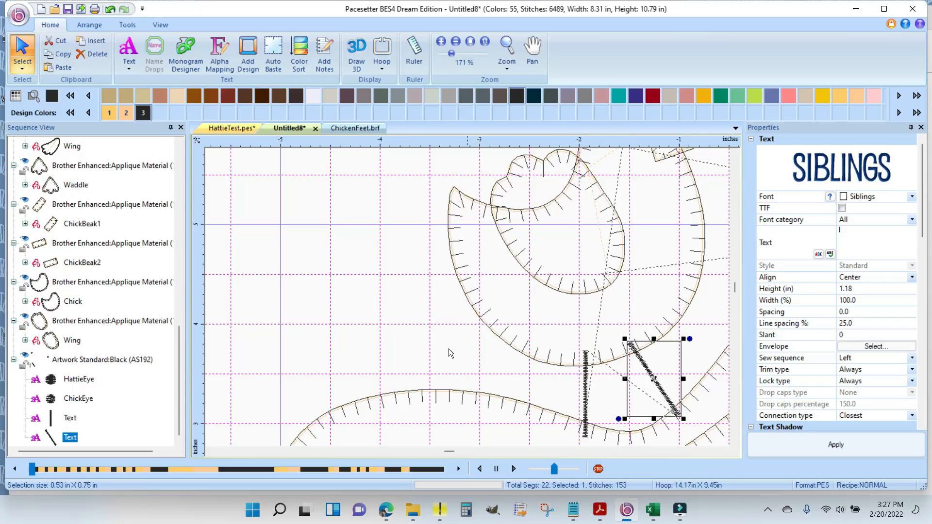
- Rename the vertical leg's text object in the stitching sequence as ChickLeg1
{"action": "right_click", "coordinate": [70, 418]}
{"action": "left_click", "coordinate": [108, 200]}
{"action": "type", "text": "ChickLeg1"}
{"action": "key", "text": "Return"}
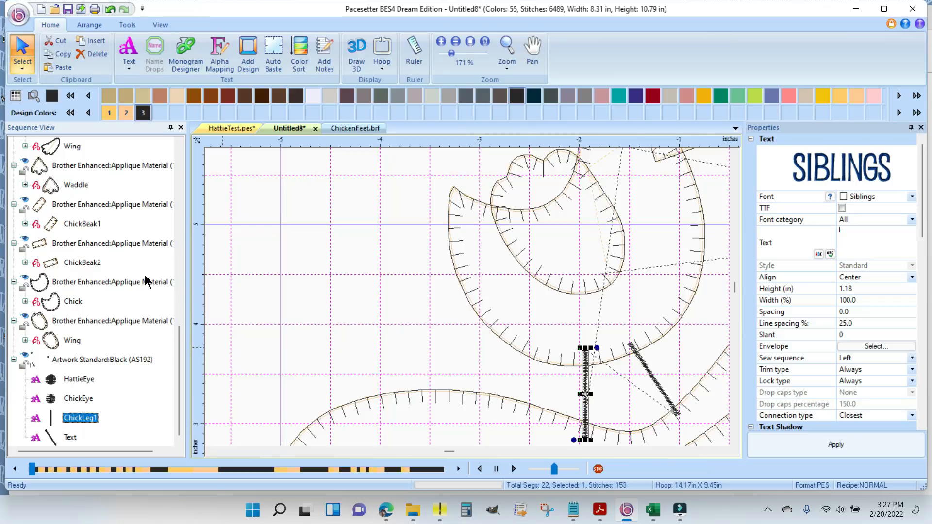
- Rename the slanted leg's text object in the stitching sequence as ChickLeg2
{"action": "left_click", "coordinate": [69, 438]}
{"action": "right_click", "coordinate": [70, 439]}
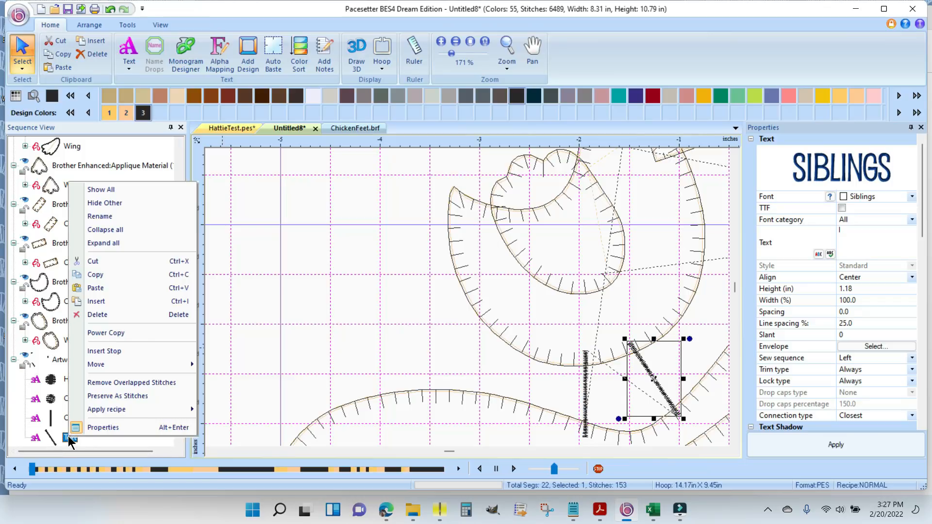
{"action": "left_click", "coordinate": [111, 217]}
{"action": "type", "text": "ChickLeg2"}
{"action": "key", "text": "Return"}
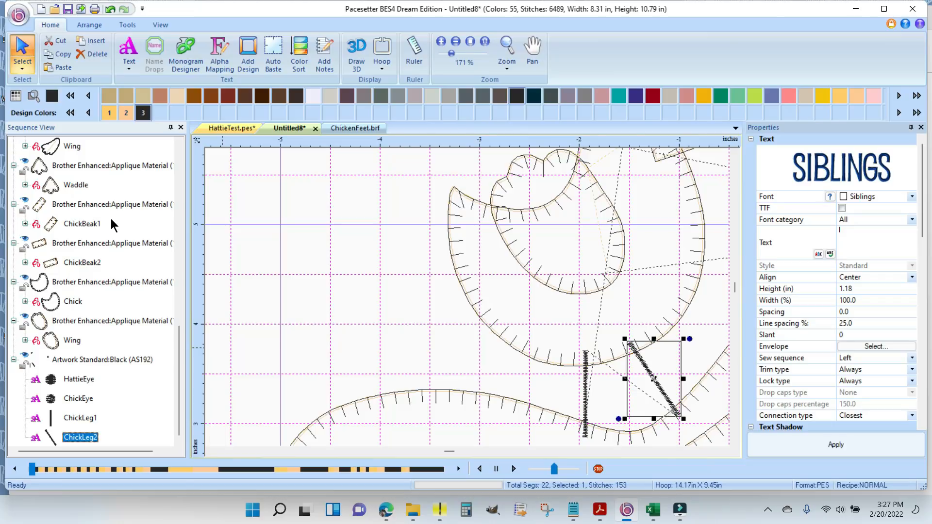
- Move ChickLeg1 and ChickLeg2 together to directly after Beak2 in the stitching sequence, and deselect them
{"action": "left_click", "coordinate": [69, 417]}
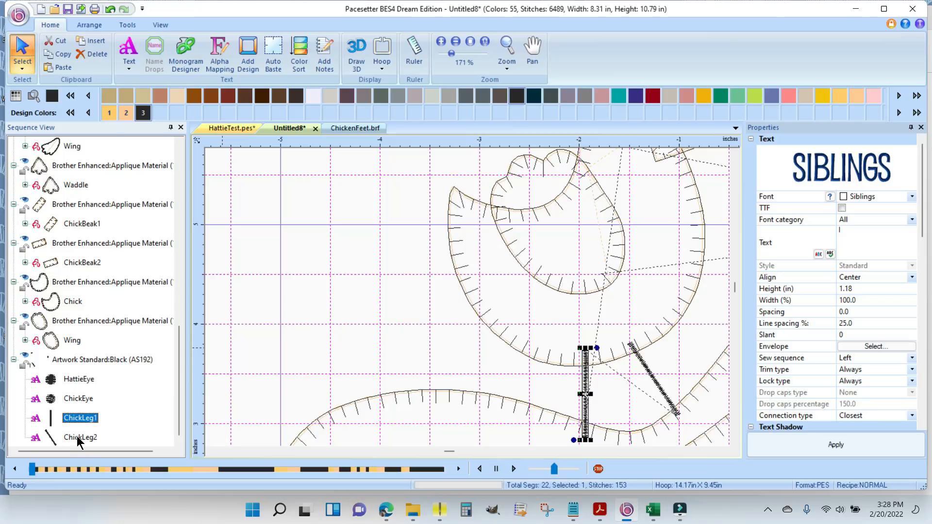
{"action": "left_click", "coordinate": [78, 437], "text": "ctrl"}
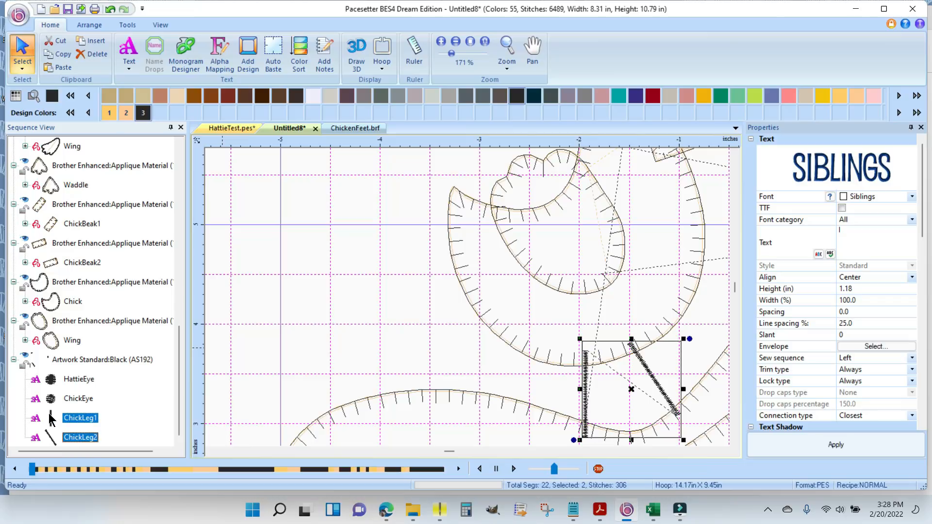
{"action": "left_click_drag", "start_coordinate": [51, 419], "coordinate": [39, 229]}
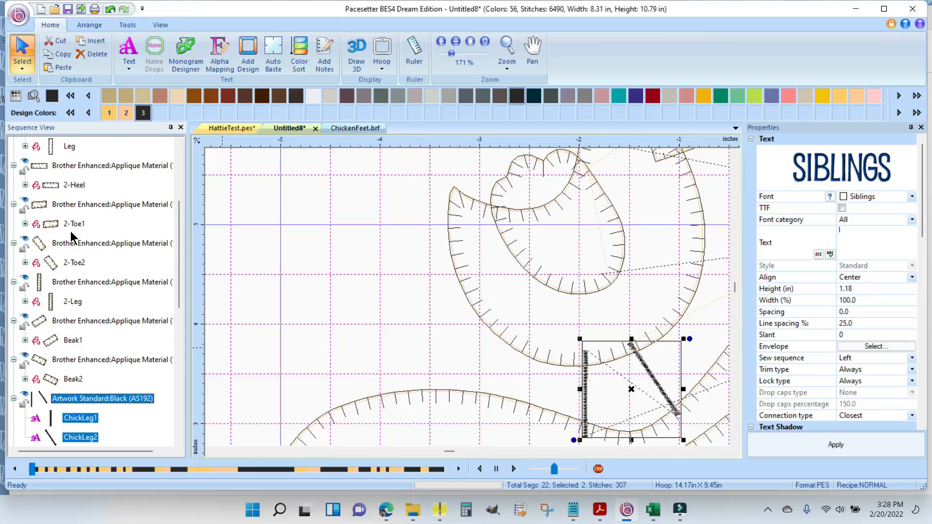
{"action": "left_click", "coordinate": [374, 284]}
- Check the whole hen and chick design, including the placement of both eyes and the chick's legs
{"action": "scroll", "coordinate": [379, 284], "scroll_direction": "down", "scroll_amount": 1}
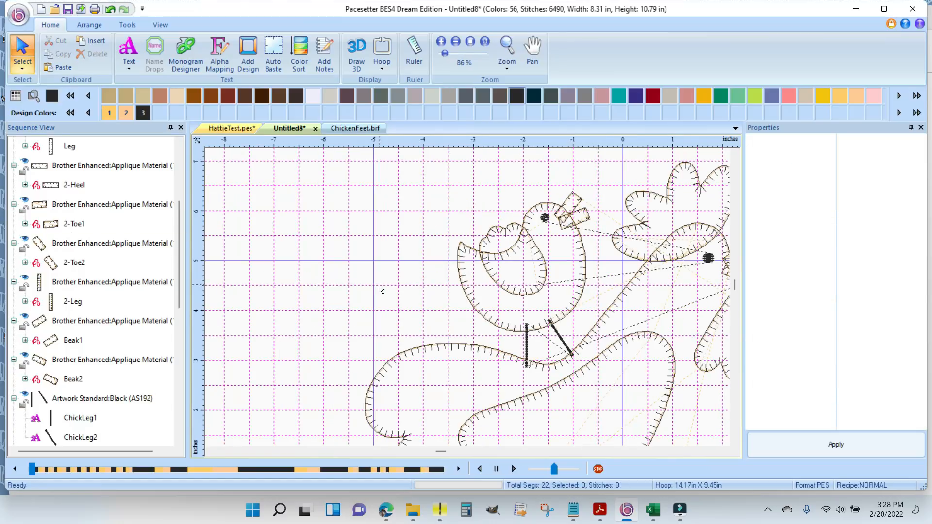
{"action": "left_click", "coordinate": [725, 451]}
{"action": "left_click", "coordinate": [735, 443]}
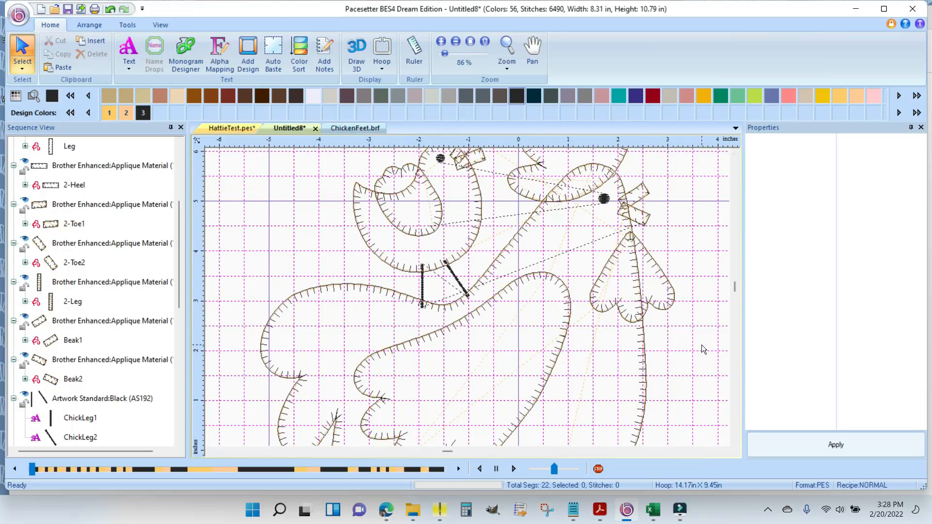
{"action": "scroll", "coordinate": [701, 345], "scroll_direction": "down", "scroll_amount": 1}
{"action": "left_click", "coordinate": [735, 441]}
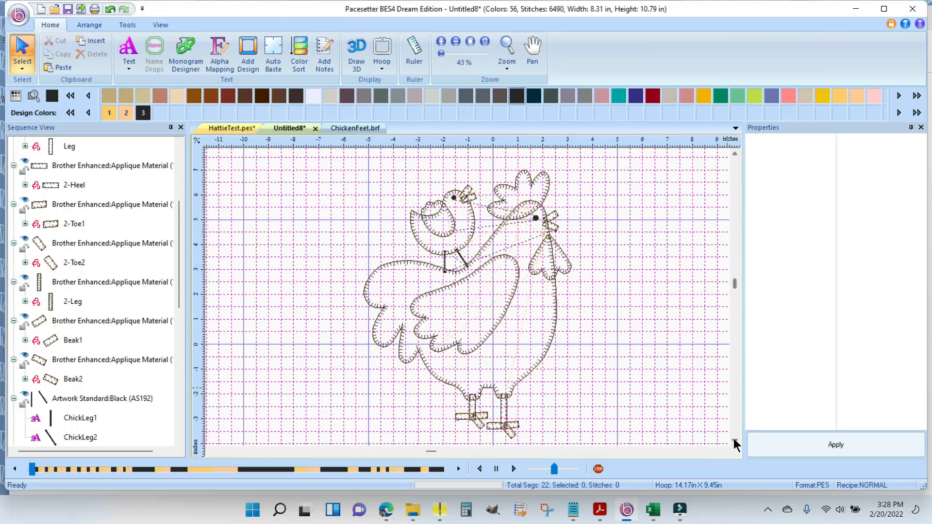
{"action": "left_click", "coordinate": [735, 153]}
- Save the design as HattieFinished in the Hattie folder as a Pacesetter Outline File (BRF)
{"action": "left_click", "coordinate": [18, 16]}
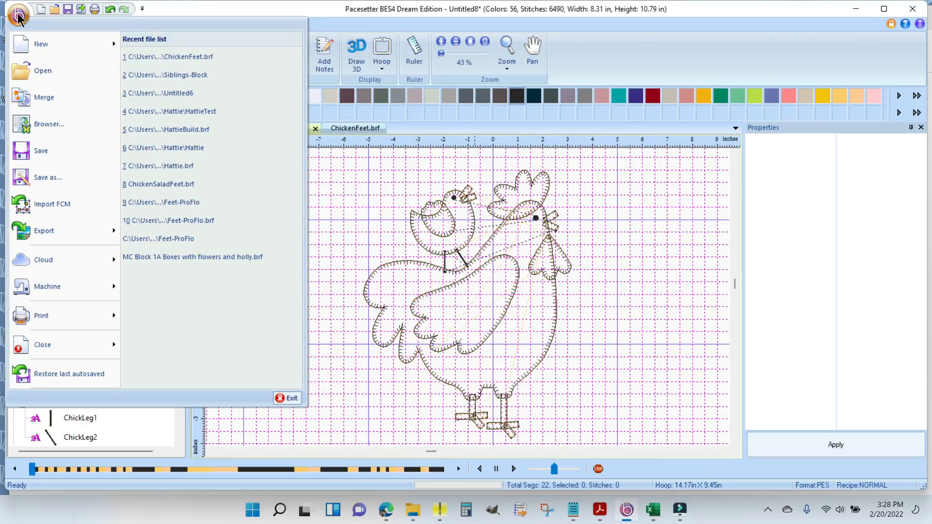
{"action": "left_click", "coordinate": [51, 178]}
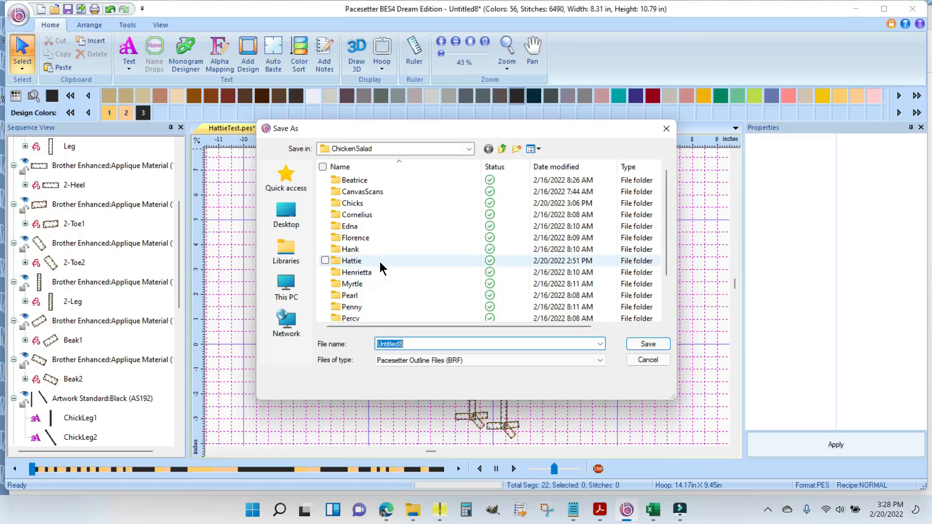
{"action": "double_click", "coordinate": [379, 261]}
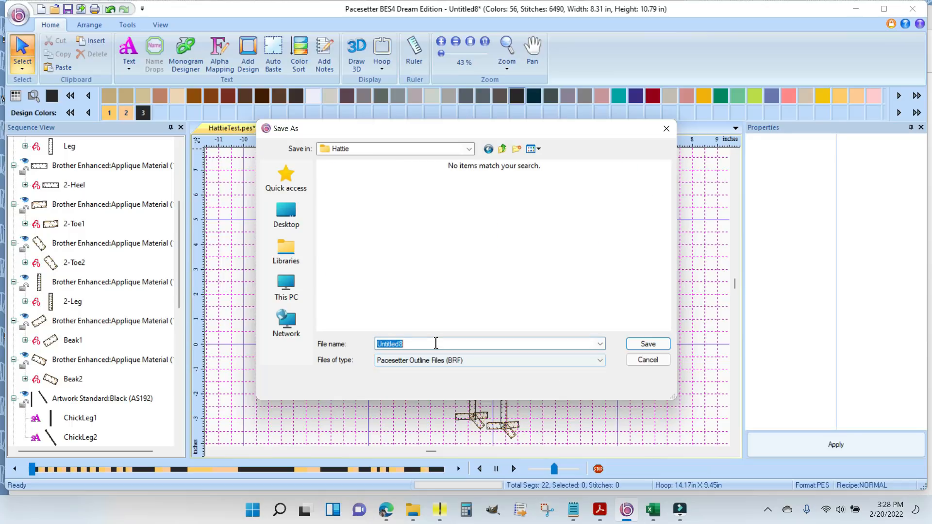
{"action": "type", "text": "Hatt"}
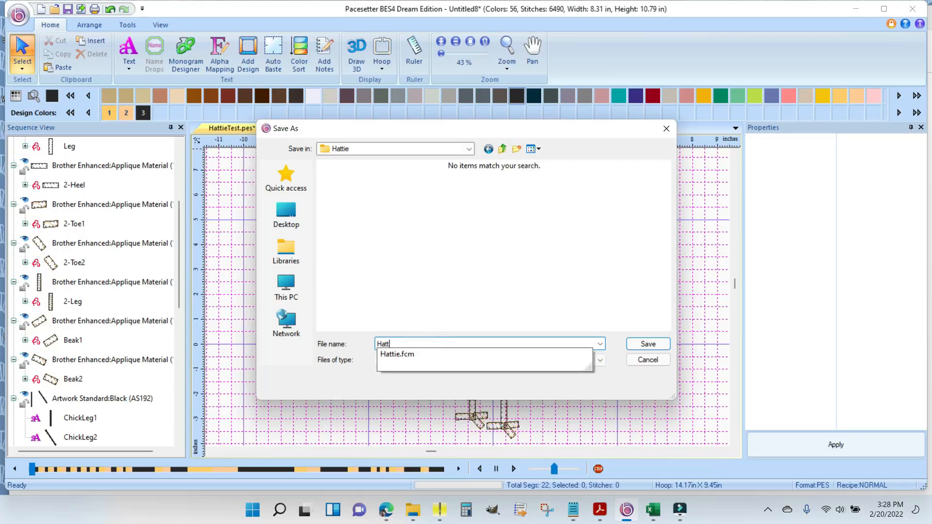
{"action": "type", "text": "ieFinished"}
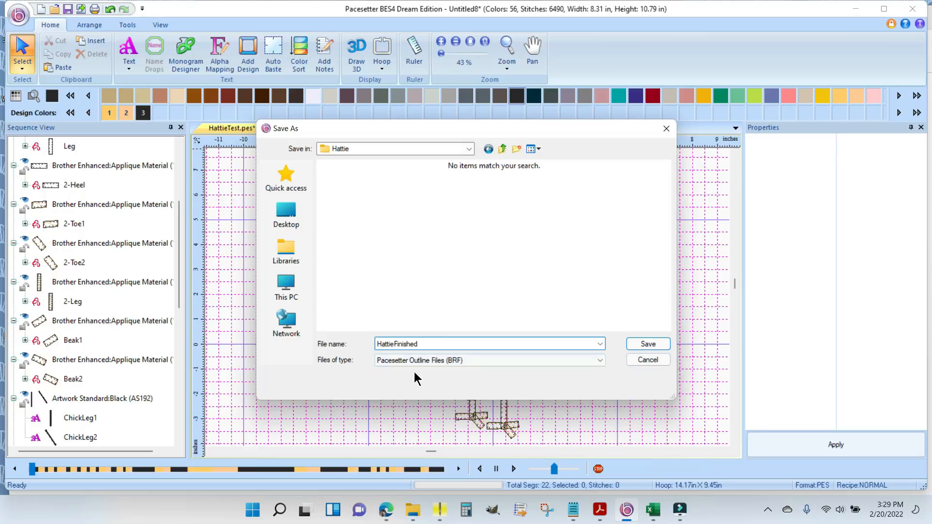
{"action": "left_click", "coordinate": [651, 345]}
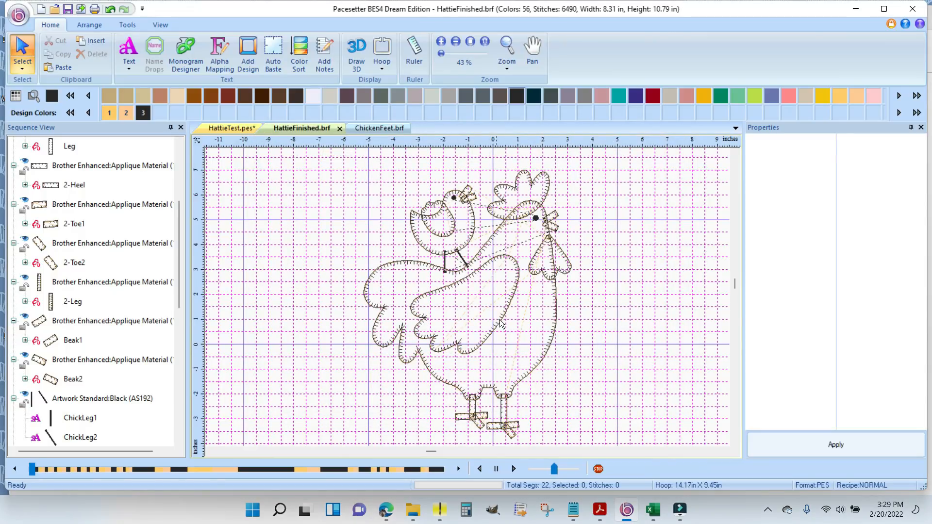
- Save a stitch-file copy of HattieFinished in Brother/Baby Lock/Bemina (PES v10) format, continuing despite the hoop fit
{"action": "left_click", "coordinate": [18, 16]}
{"action": "left_click", "coordinate": [31, 177]}
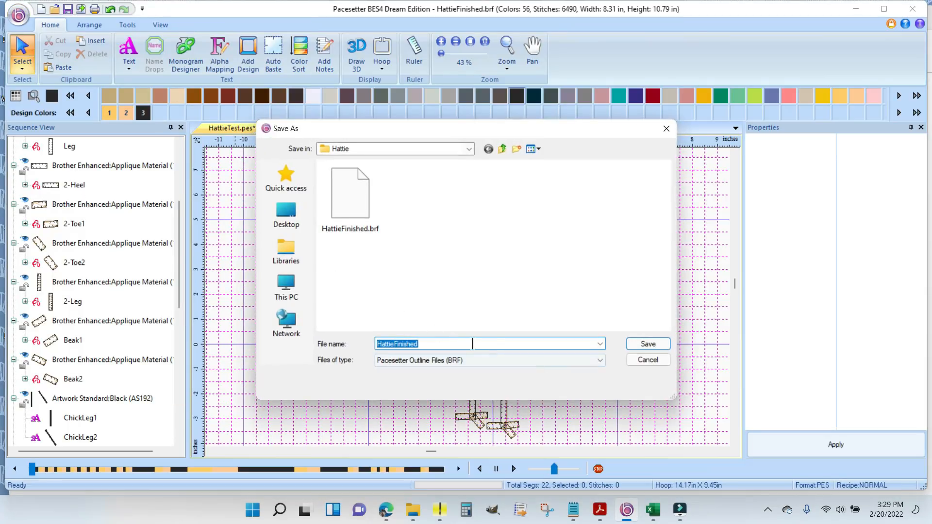
{"action": "left_click", "coordinate": [600, 360]}
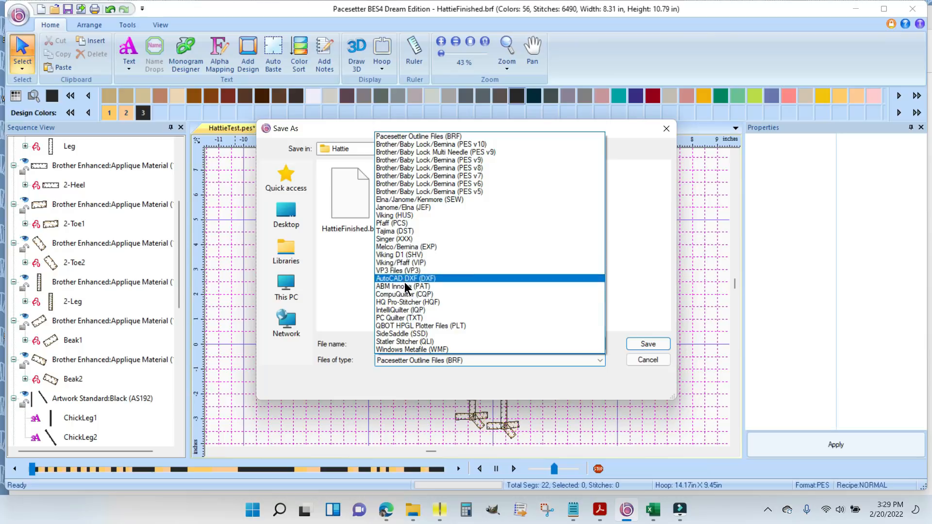
{"action": "left_click", "coordinate": [442, 145]}
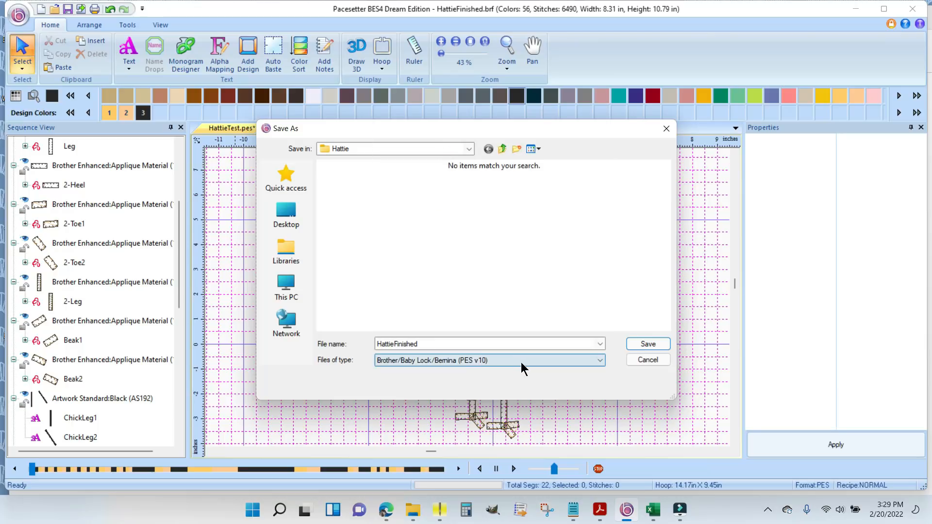
{"action": "left_click", "coordinate": [648, 343]}
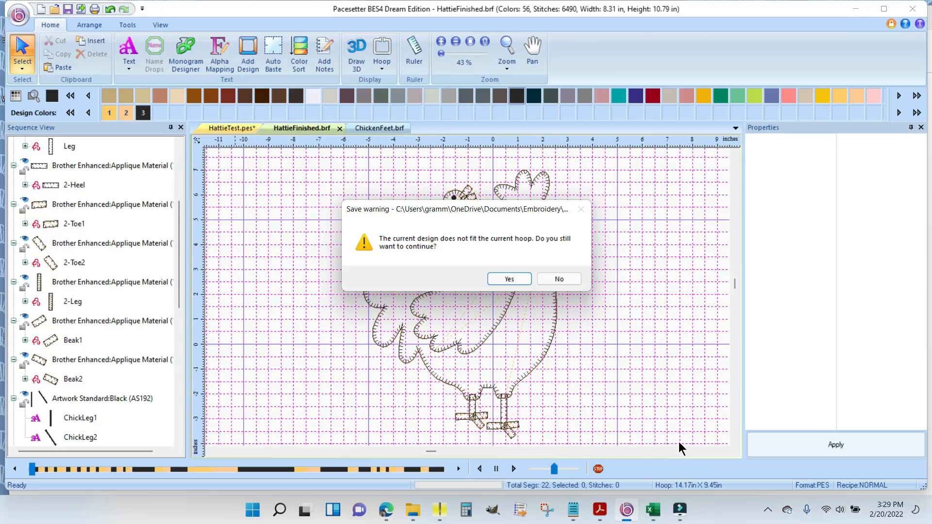
{"action": "left_click", "coordinate": [507, 279]}
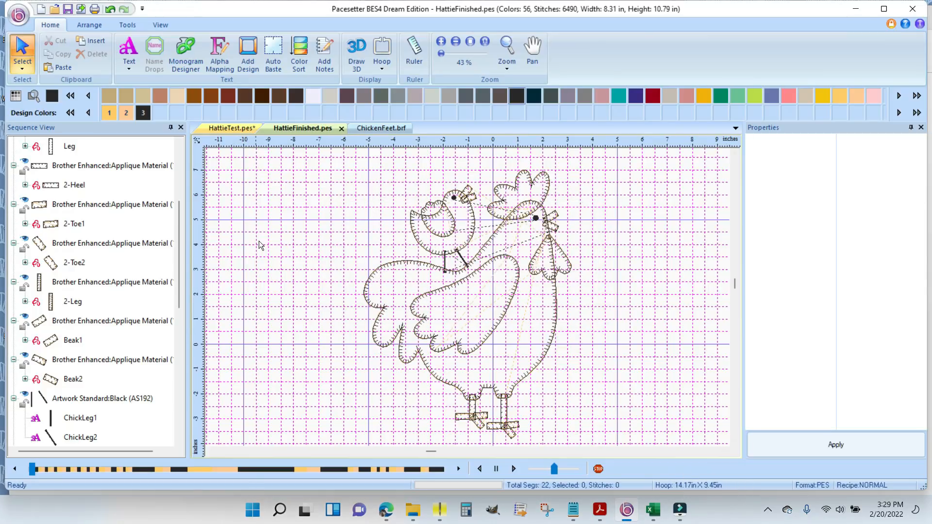
- Rotate the entire hen and chick design 90° to the left and deselect it
{"action": "key", "text": "ctrl+a"}
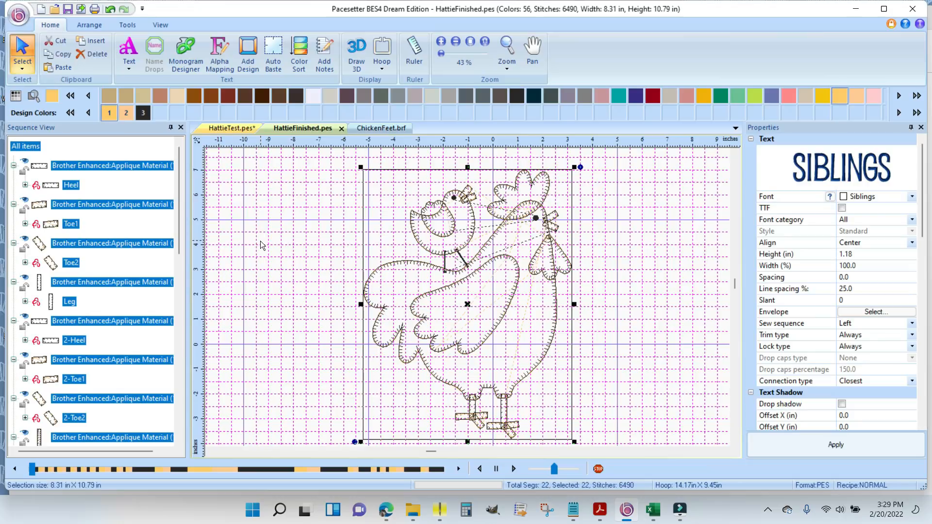
{"action": "left_click", "coordinate": [88, 25]}
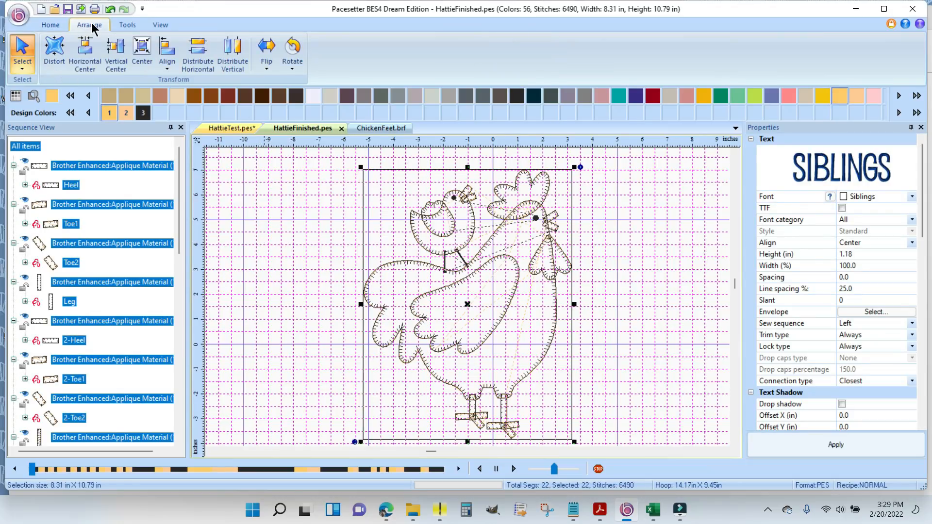
{"action": "left_click", "coordinate": [290, 65]}
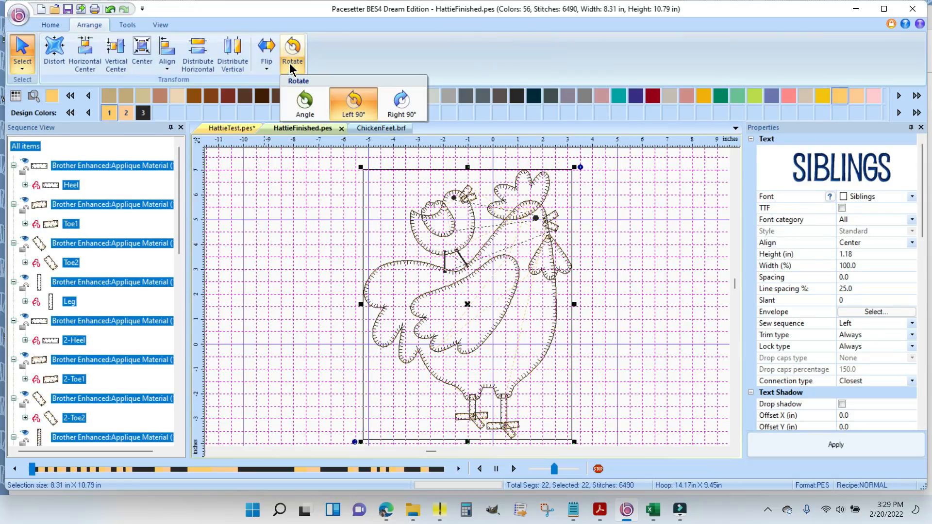
{"action": "left_click", "coordinate": [350, 102]}
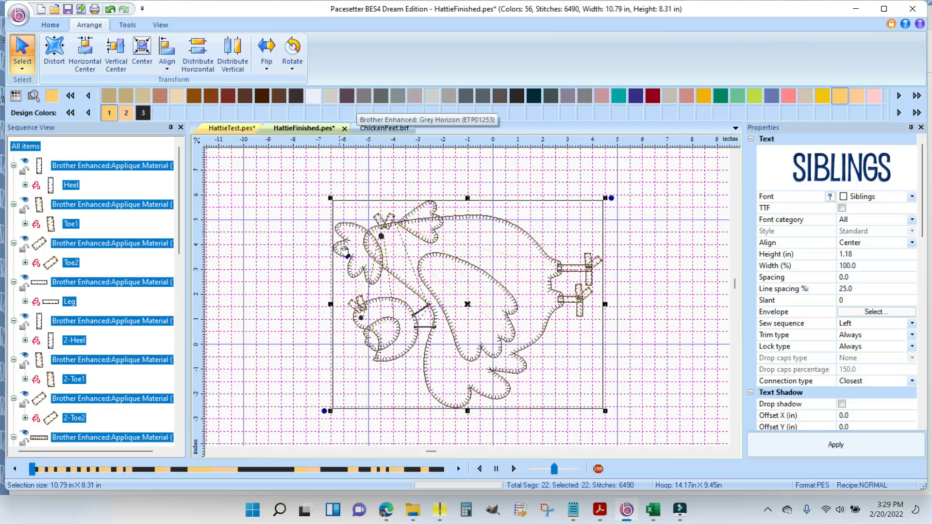
{"action": "left_click", "coordinate": [292, 185]}
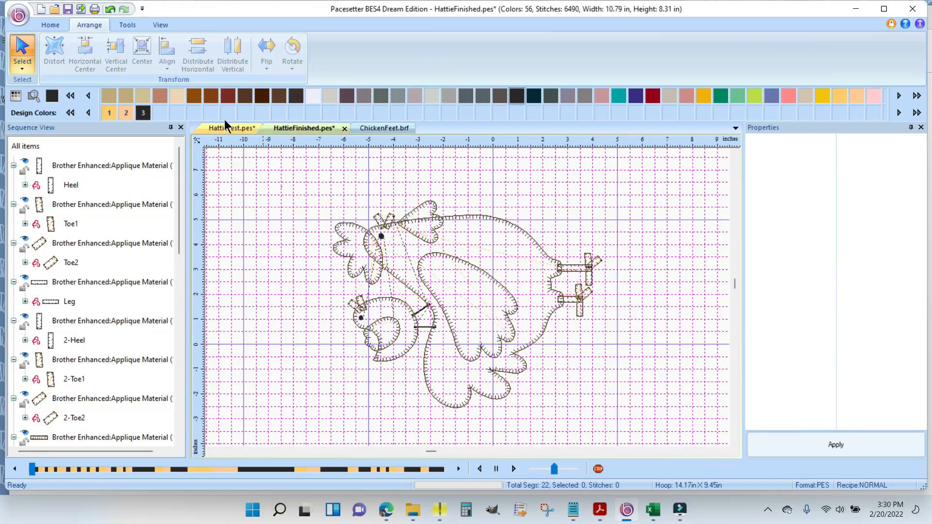
- Change the hoop to XP2 10x16, keeping it rotated 90°
{"action": "left_click", "coordinate": [52, 26]}
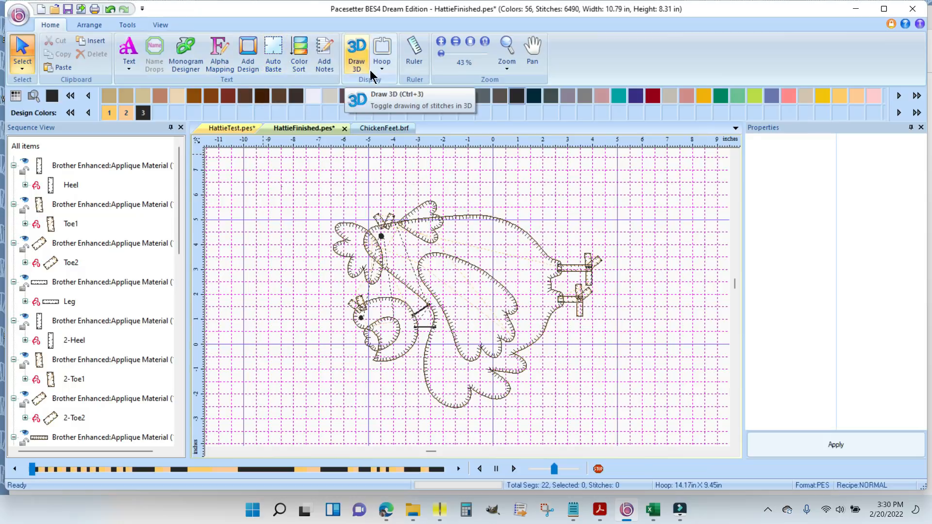
{"action": "left_click", "coordinate": [384, 68]}
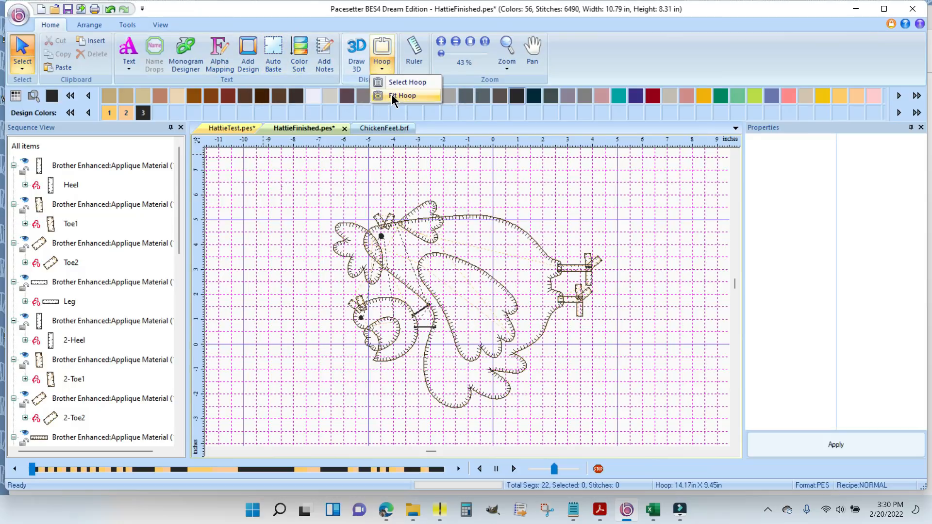
{"action": "left_click", "coordinate": [407, 83]}
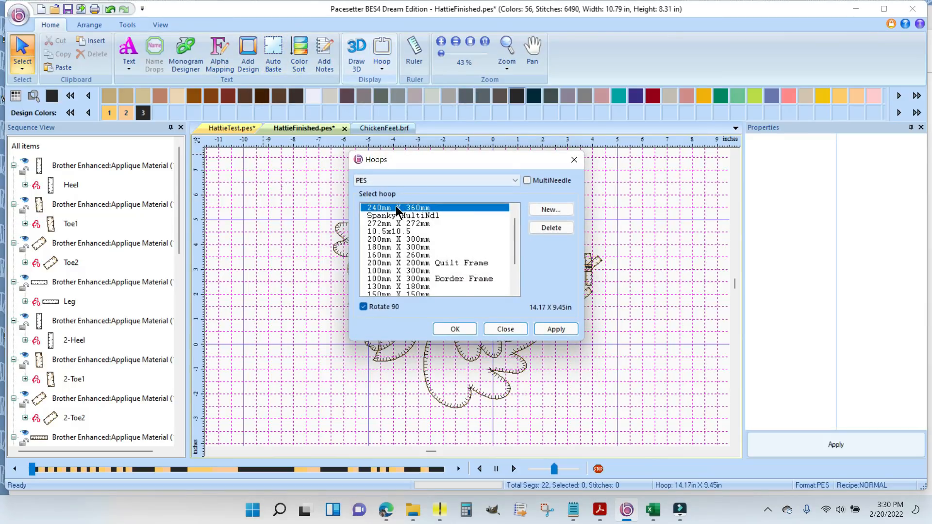
{"action": "scroll", "coordinate": [409, 212], "scroll_direction": "up", "scroll_amount": 1}
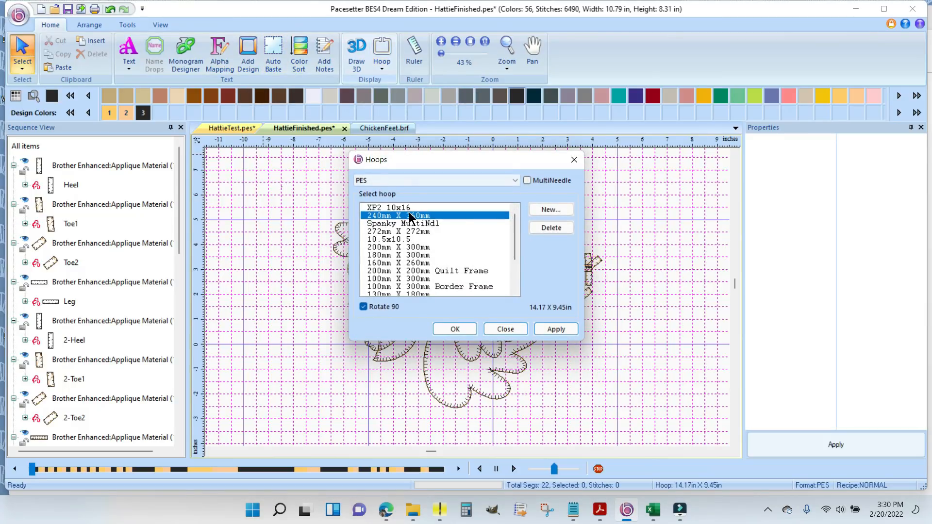
{"action": "left_click", "coordinate": [412, 208]}
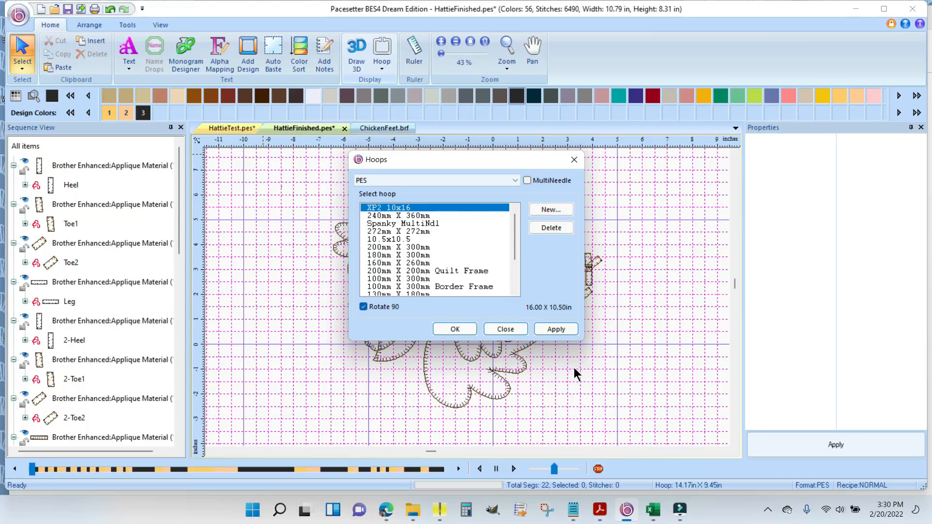
{"action": "left_click", "coordinate": [557, 330]}
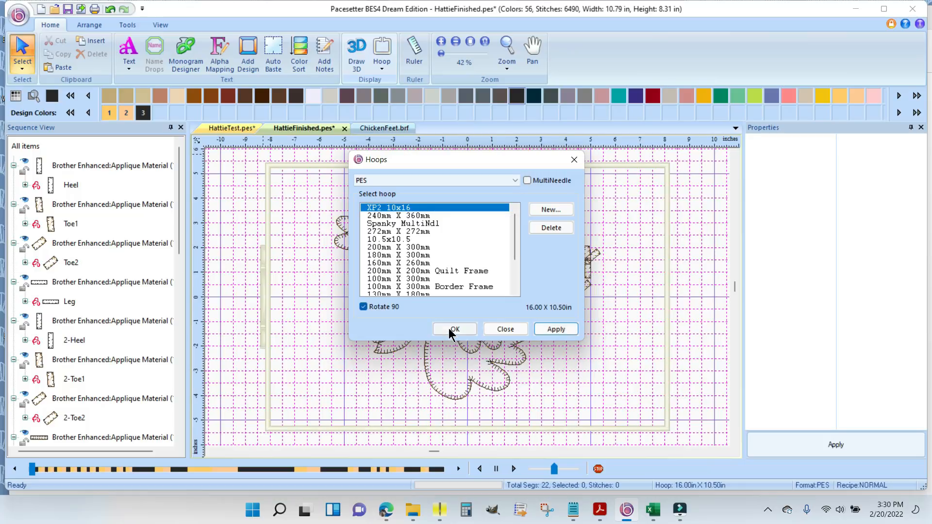
{"action": "left_click", "coordinate": [450, 329]}
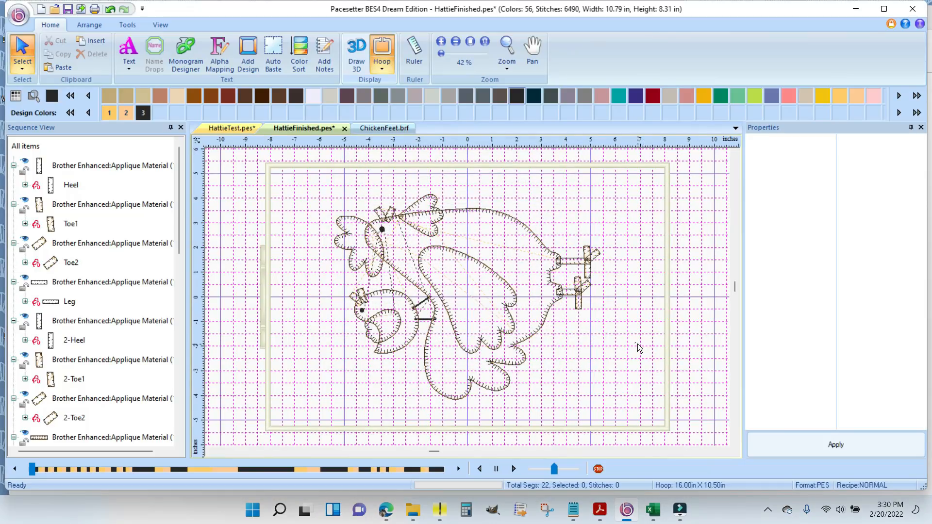